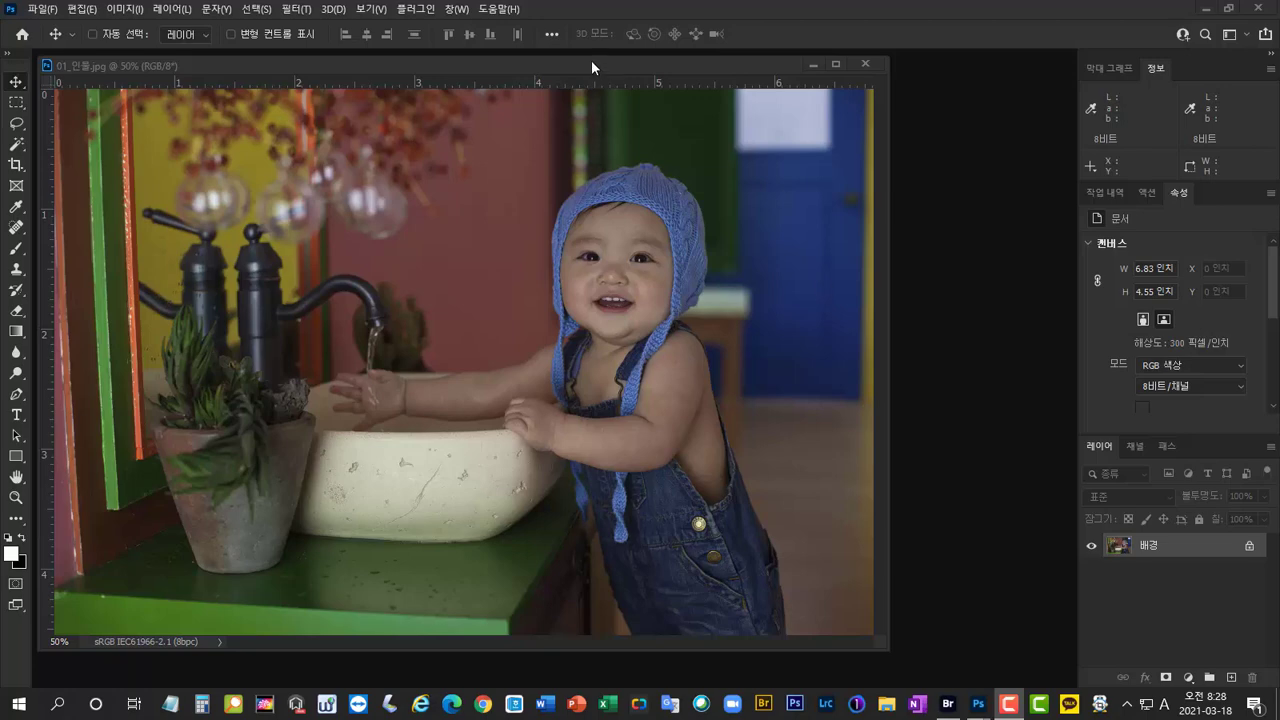
Add a Levels adjustment layer to the baby photo and set the midtones to 1.42 and the white point to 217
left_click_drag(591, 60, 594, 59)
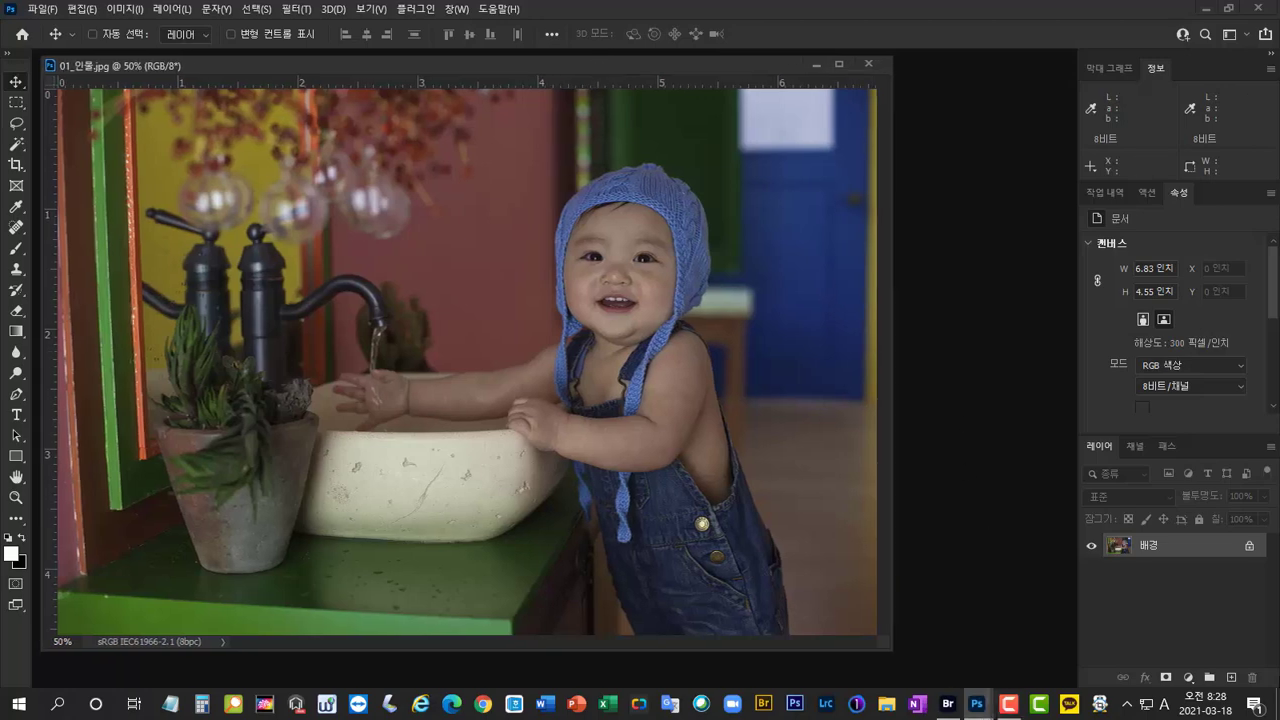
left_click(1188, 677)
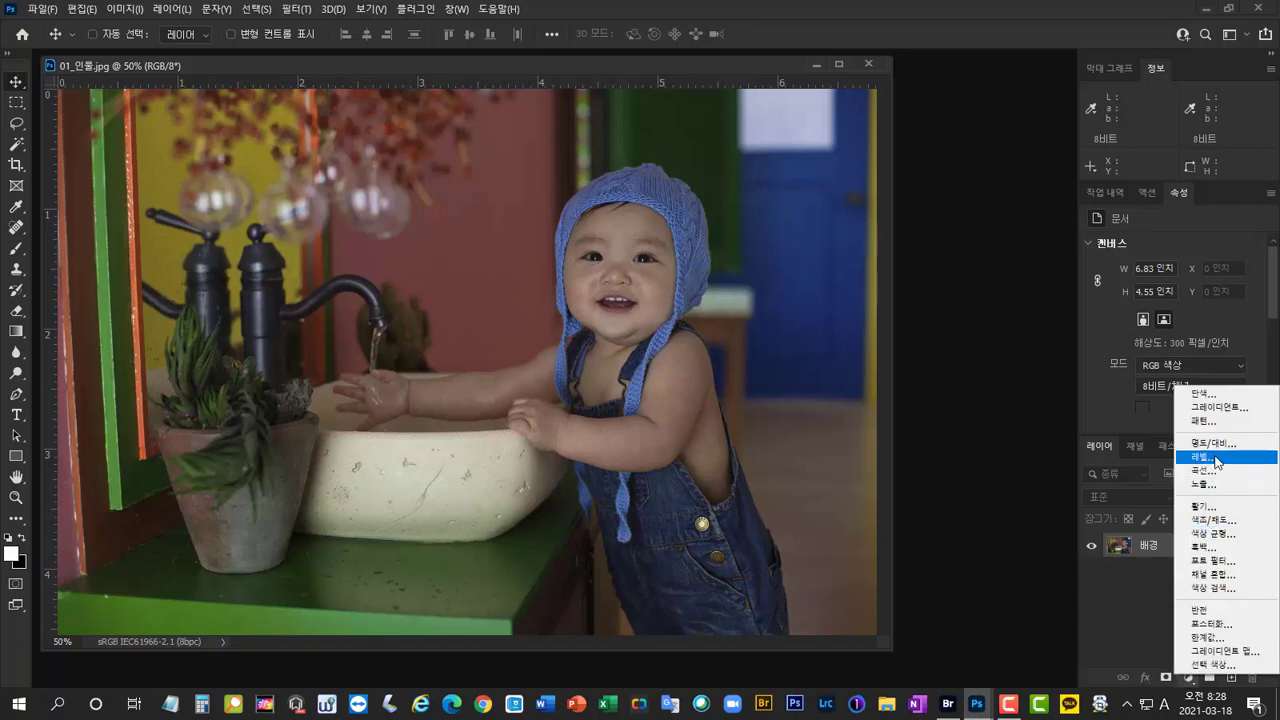
left_click(1214, 457)
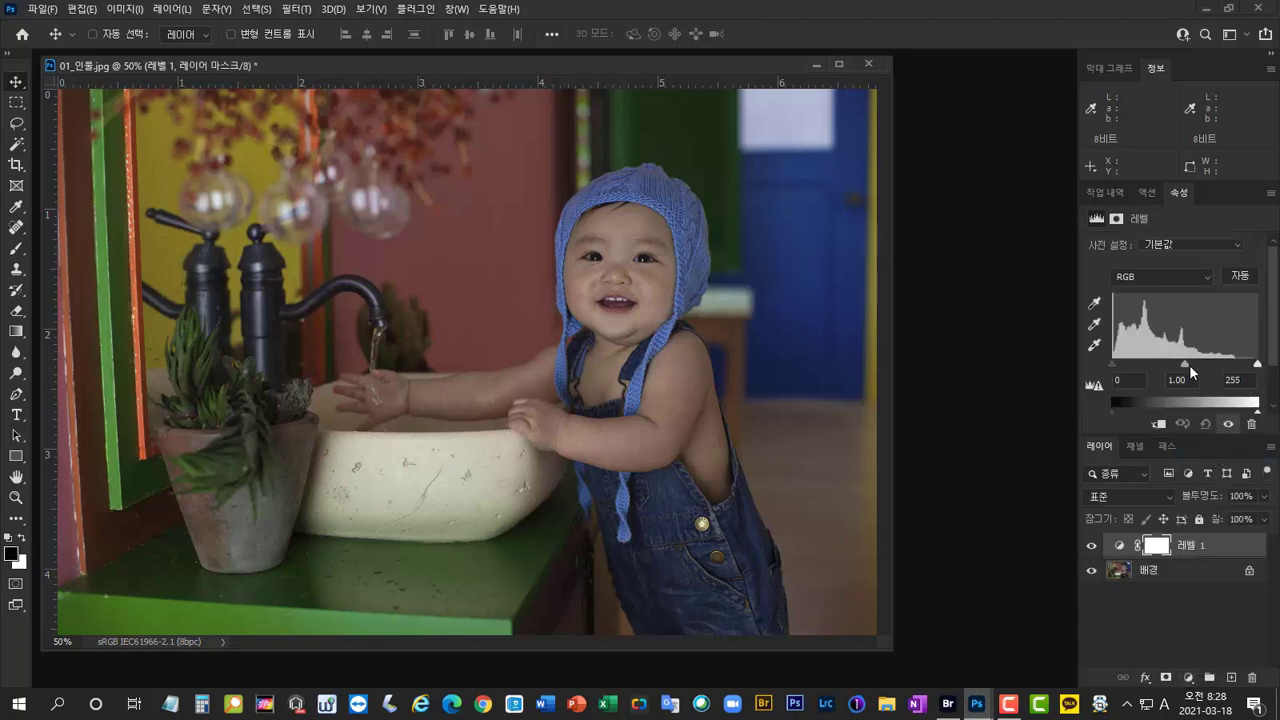
left_click_drag(1184, 366, 1170, 366)
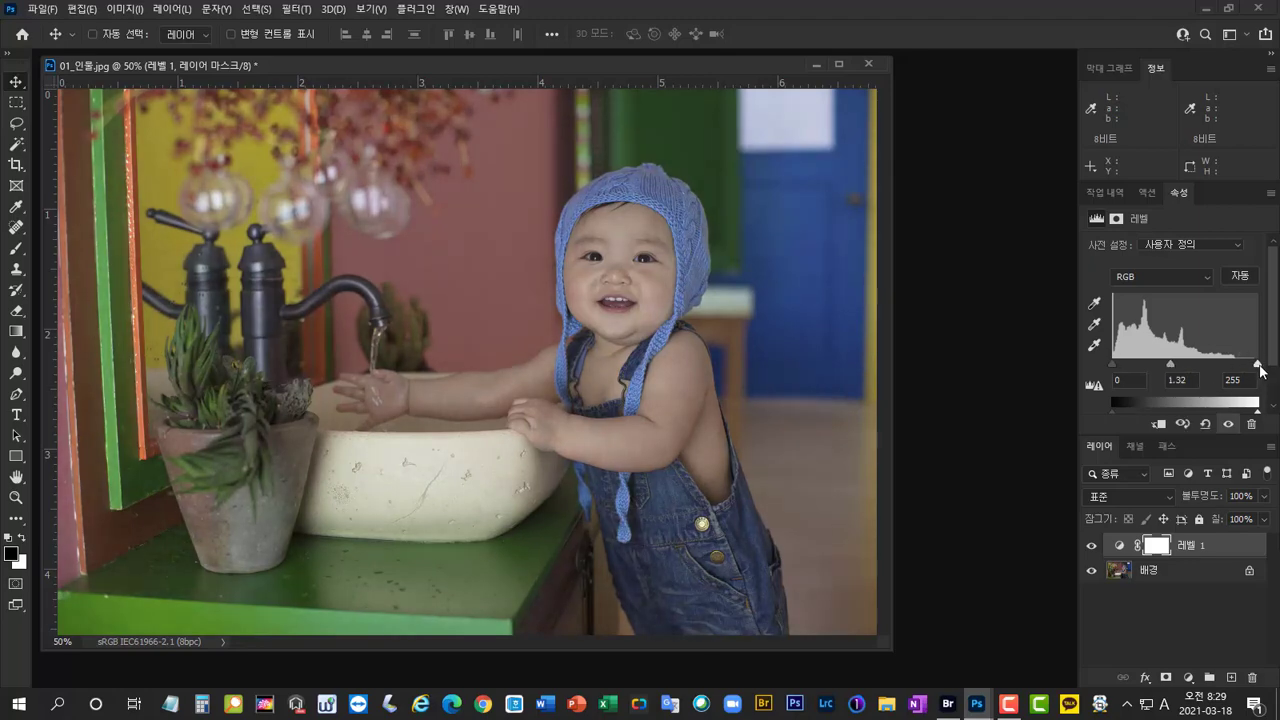
left_click_drag(1257, 365, 1238, 372)
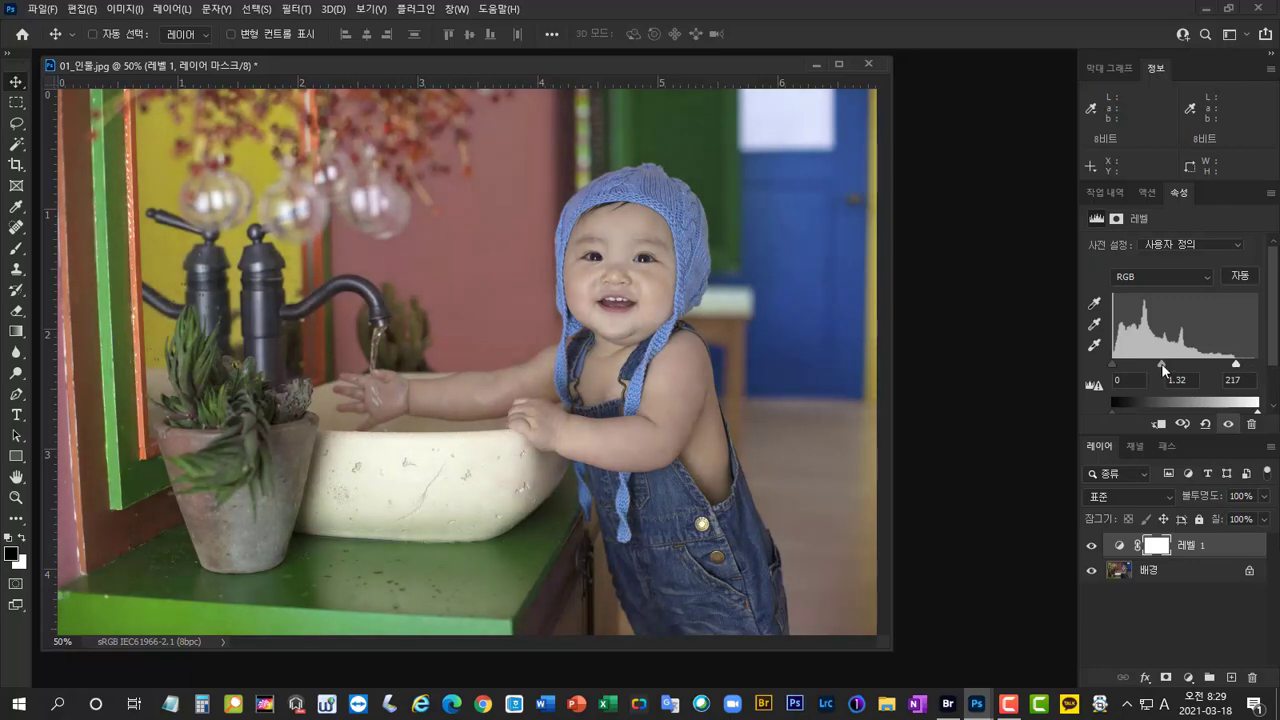
left_click_drag(1161, 363, 1163, 368)
left_click_drag(1162, 364, 1161, 367)
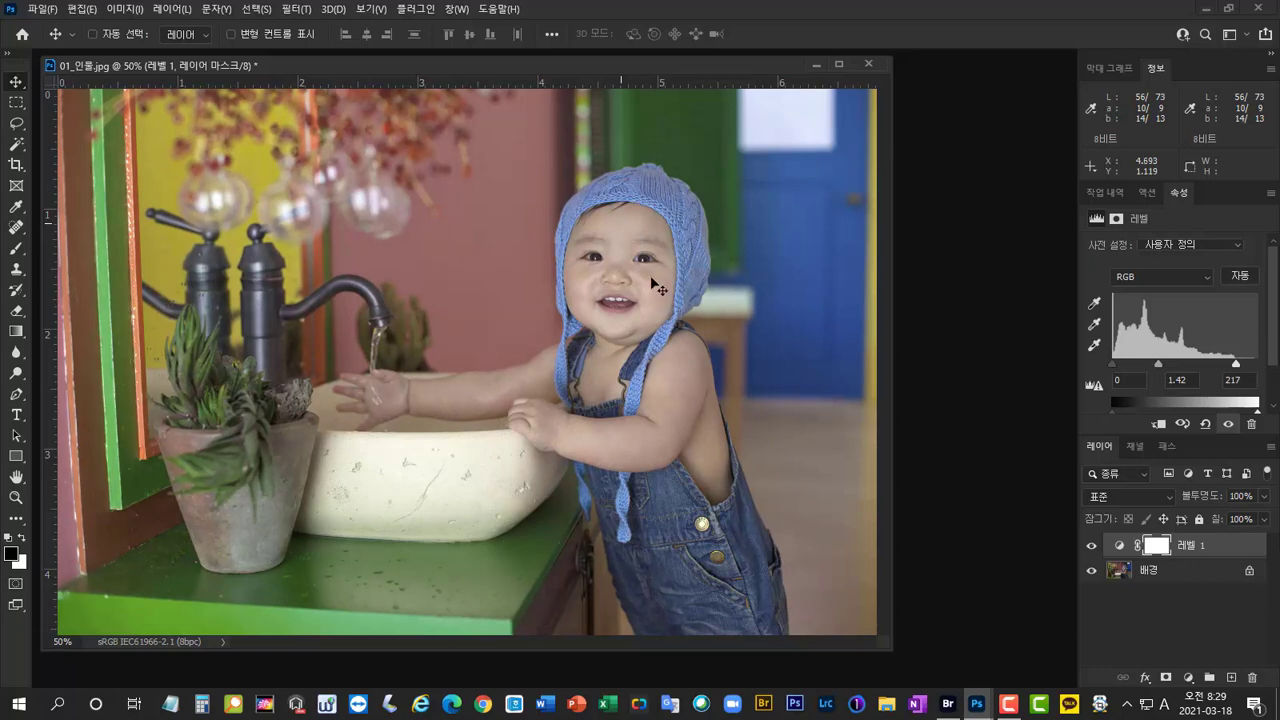
Add a Curves adjustment layer and shape an S-curve, lowering input 63 to 53 and raising input 190 to 207
left_click(1186, 678)
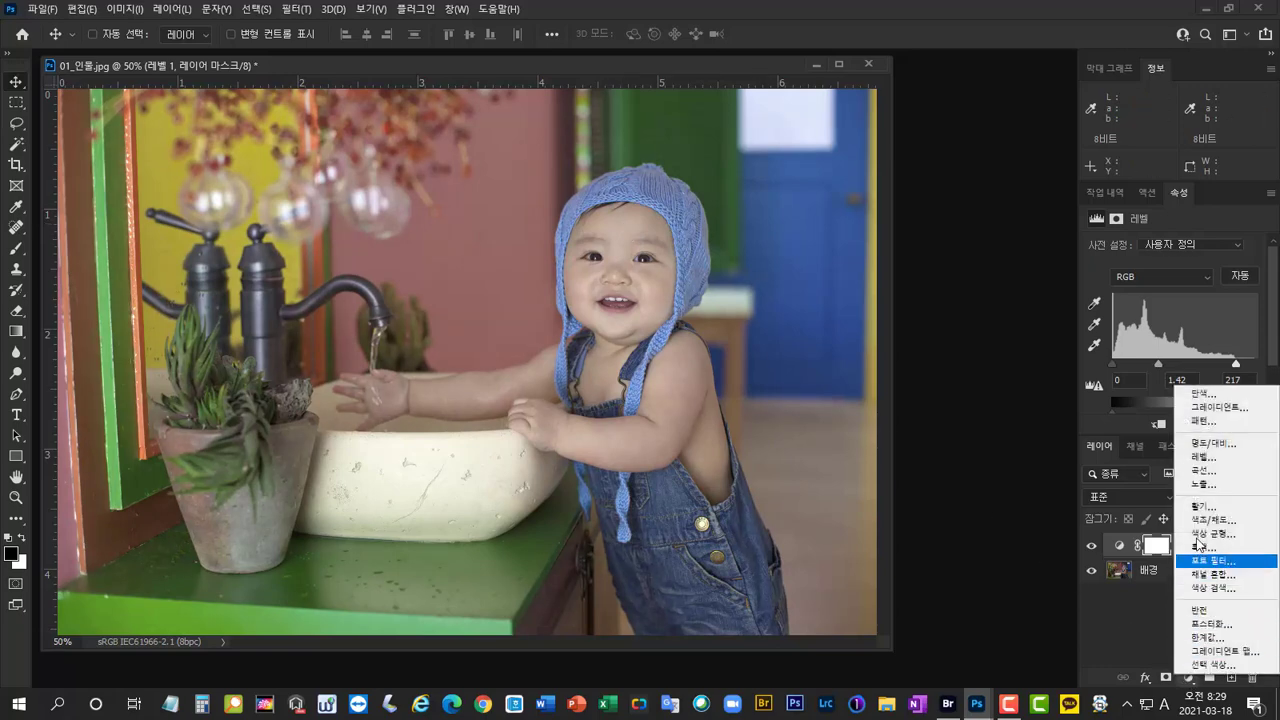
left_click(1222, 466)
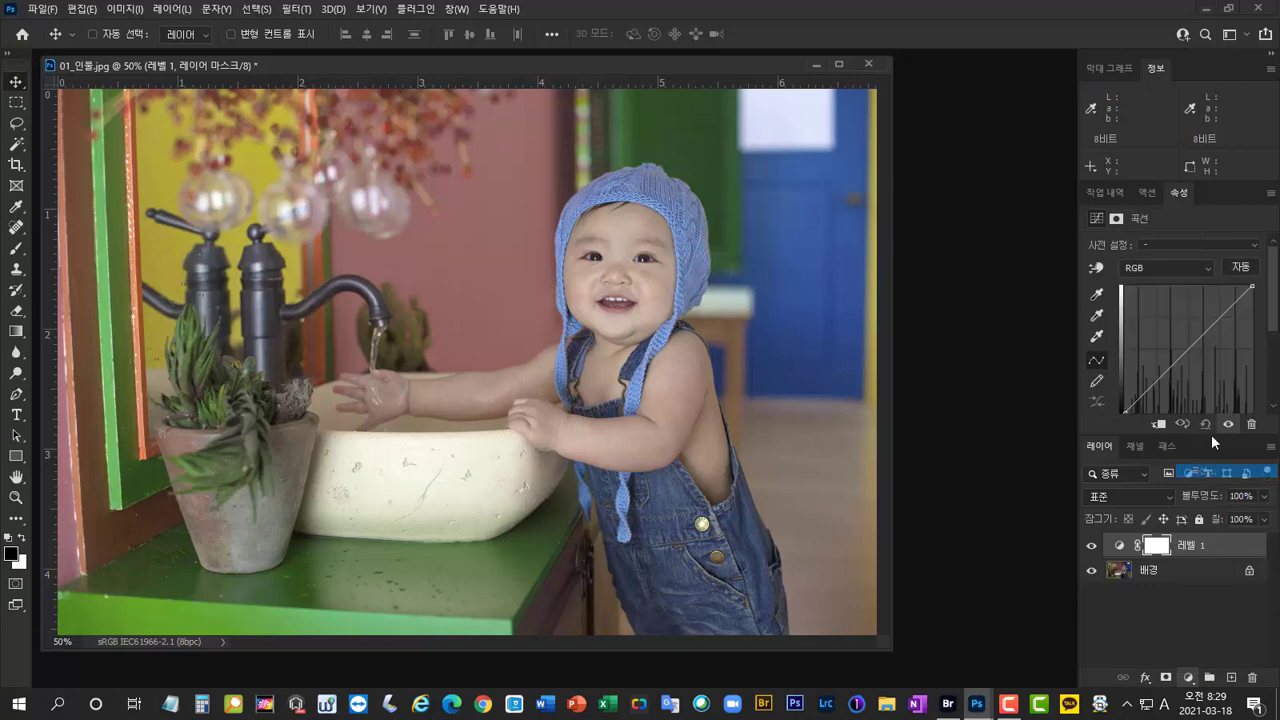
left_click(1188, 348)
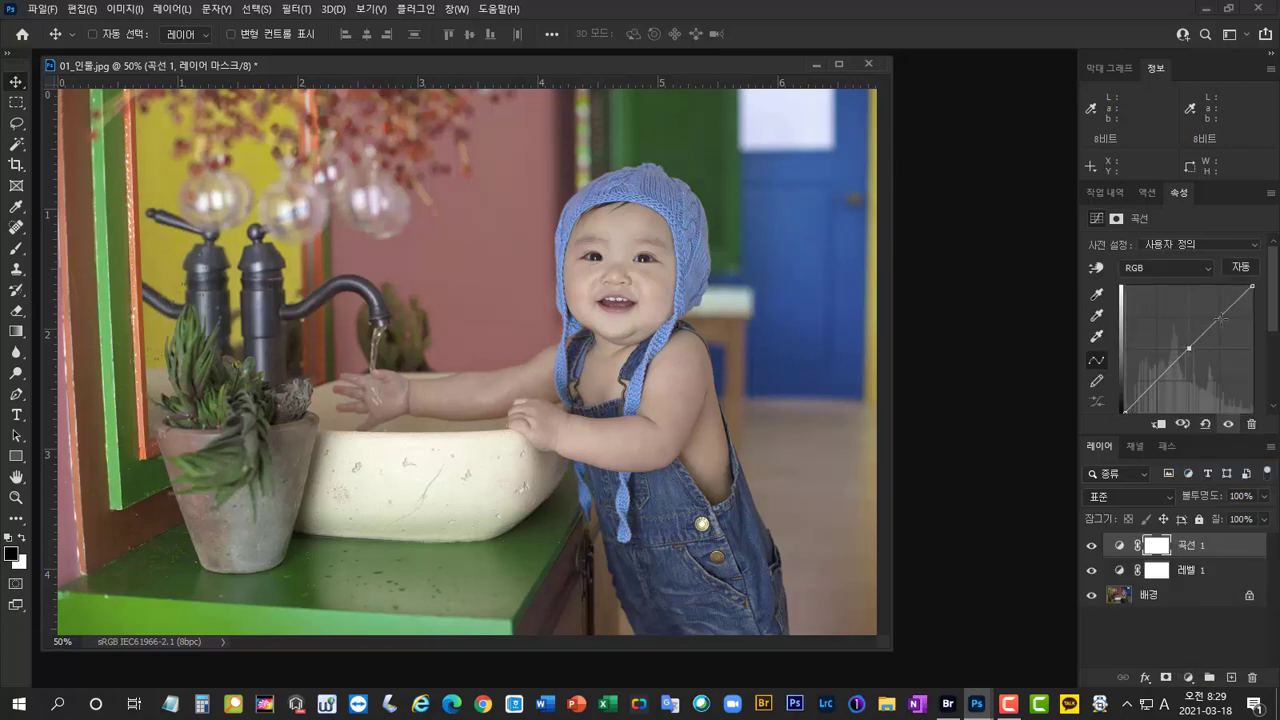
left_click_drag(1202, 436, 1204, 490)
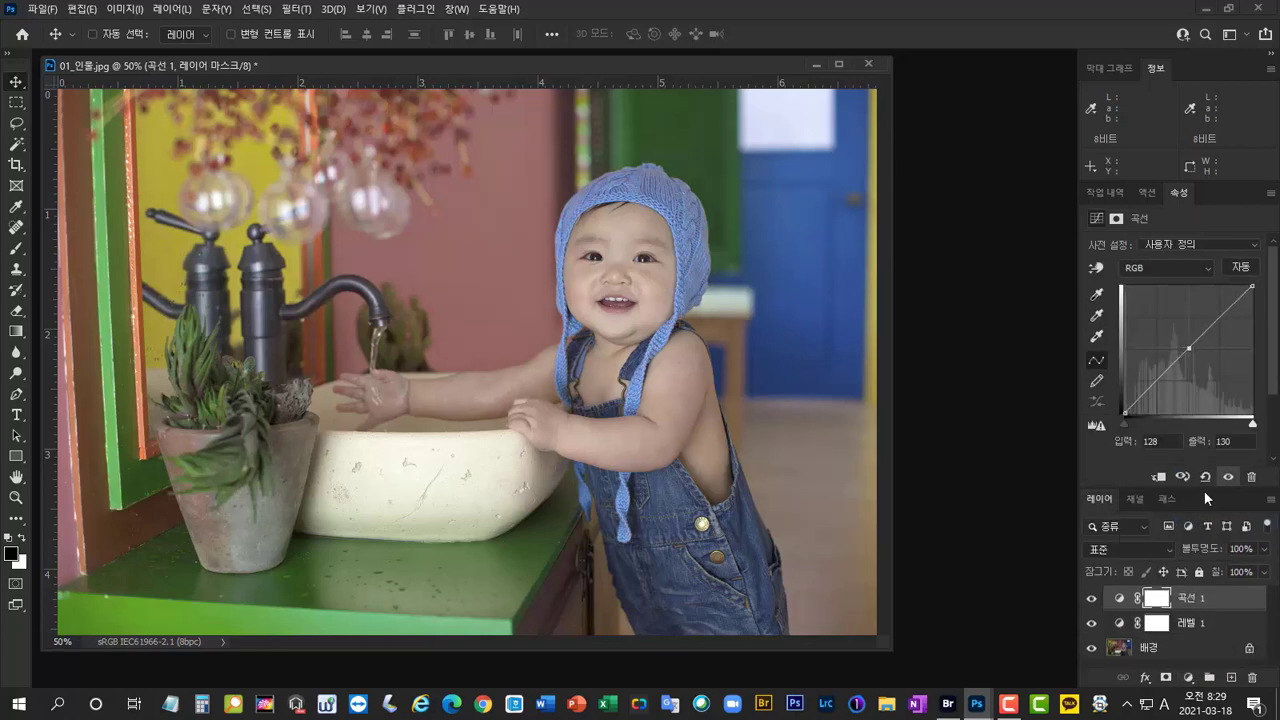
left_click(1205, 331)
left_click_drag(1157, 381, 1156, 386)
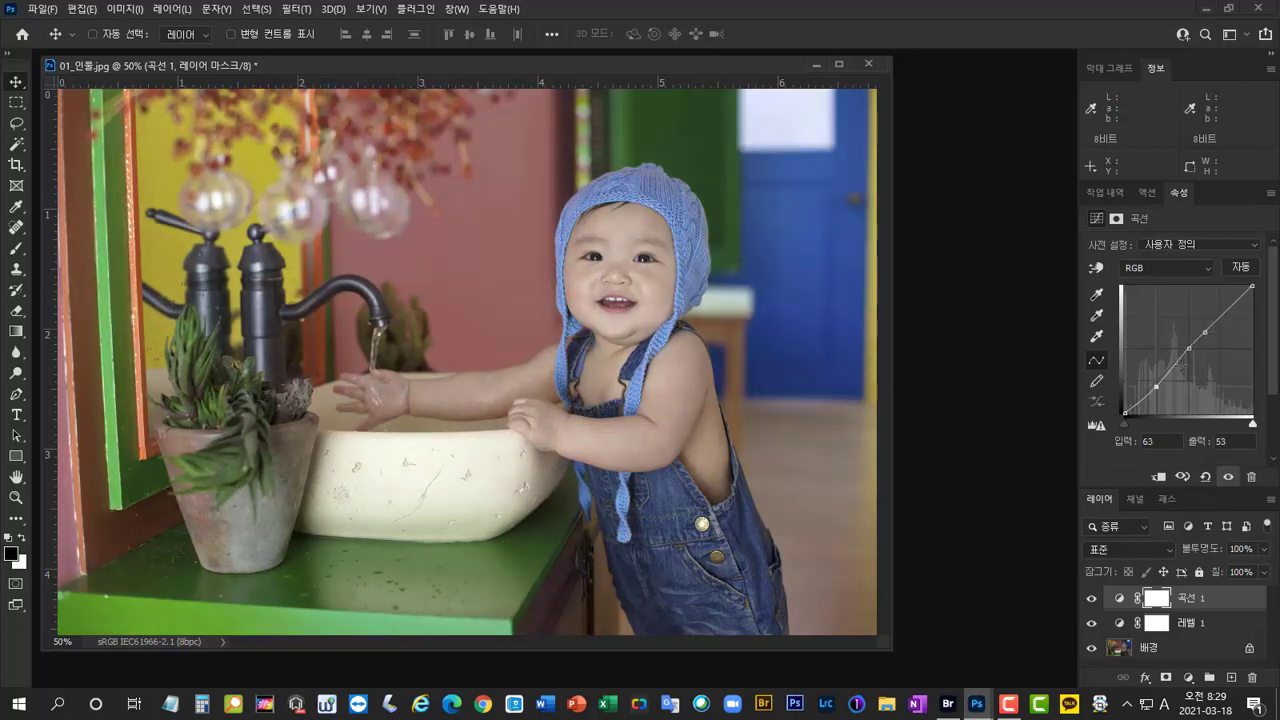
left_click_drag(1205, 331, 1220, 310)
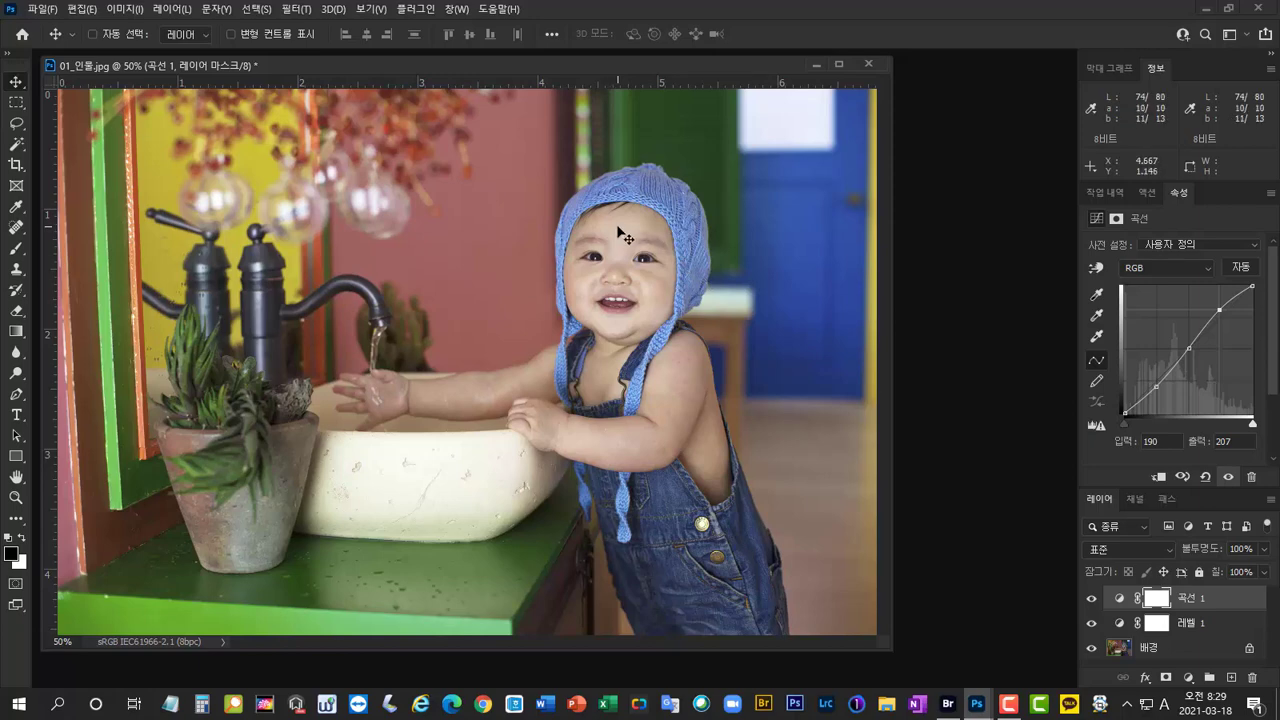
Add a Hue/Saturation layer at default values and a Vibrance layer above it with the vibrance raised slightly
left_click(1188, 678)
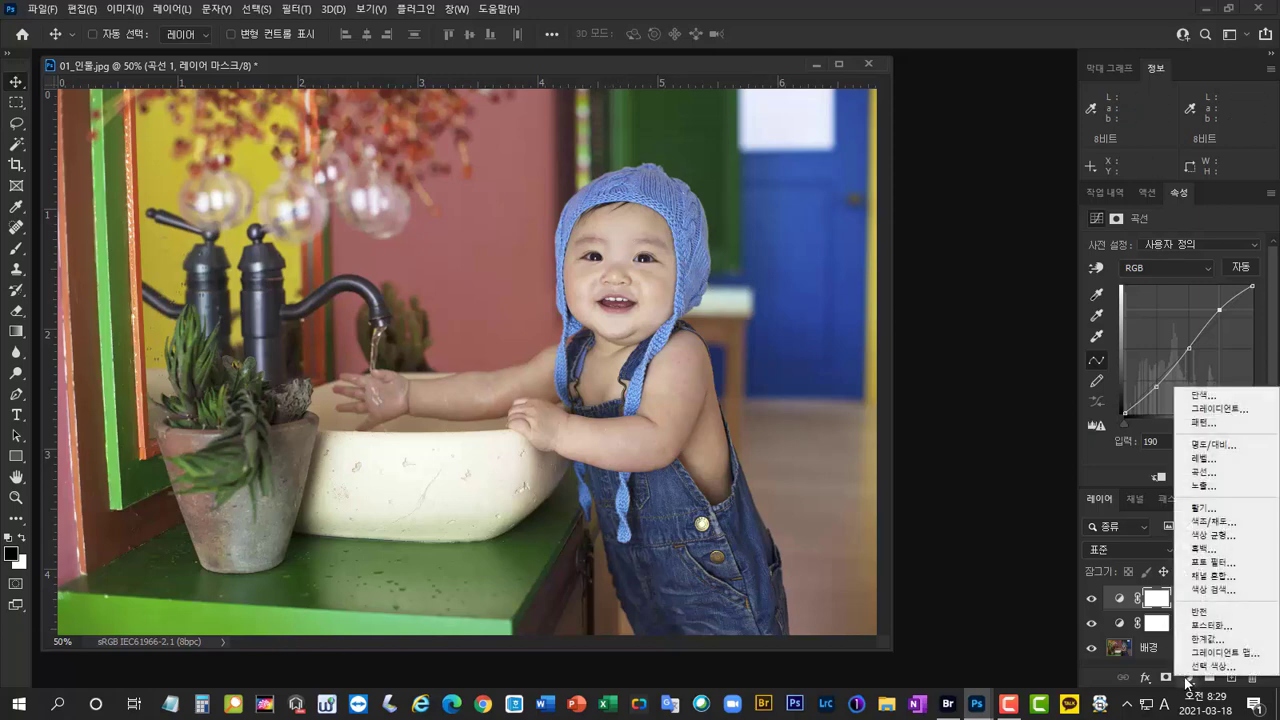
left_click(1233, 522)
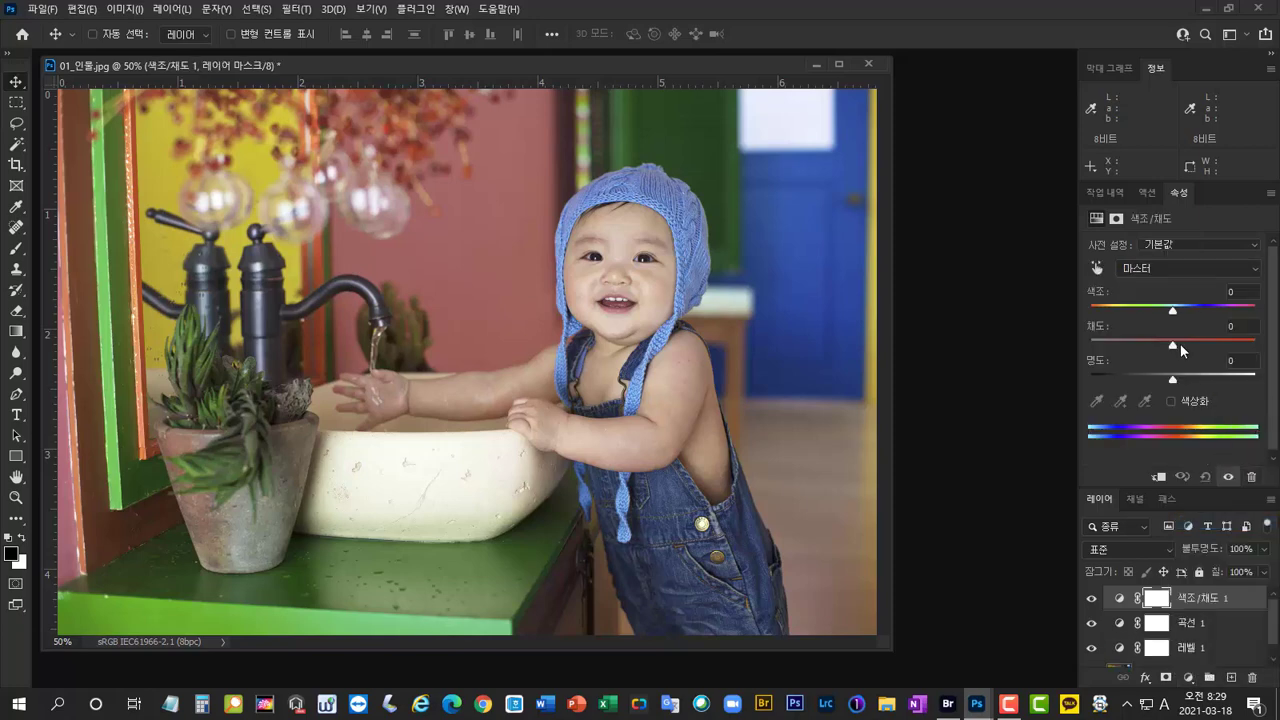
left_click(1189, 678)
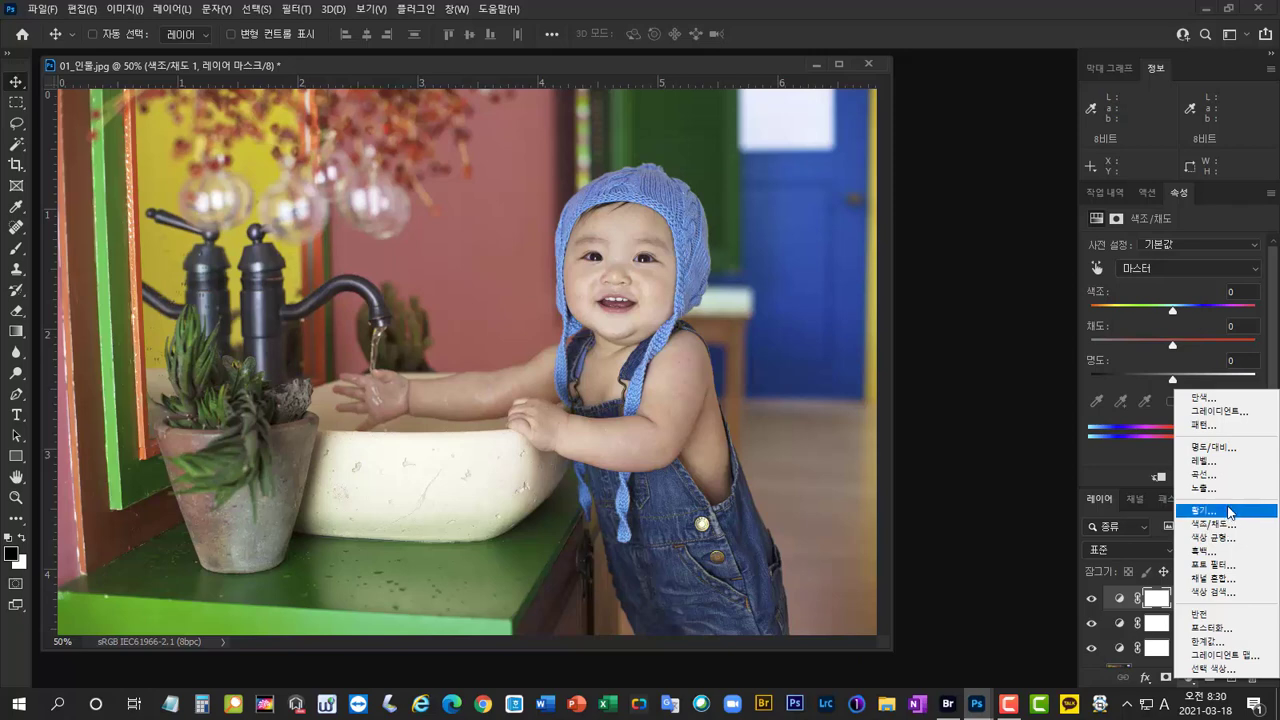
left_click(1230, 511)
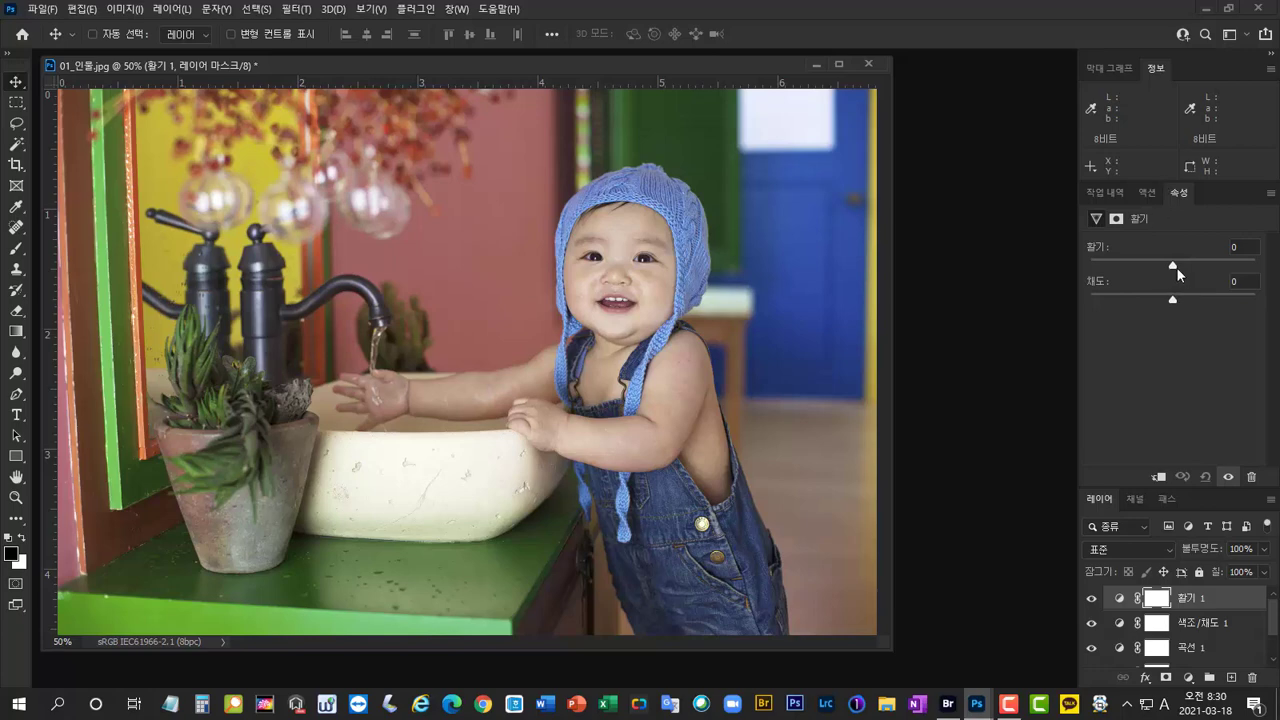
mouse_move(1178, 272)
left_mouse_down()
mouse_move(1265, 272)
mouse_move(1173, 271)
mouse_move(1190, 268)
left_mouse_up()
left_click(1198, 630)
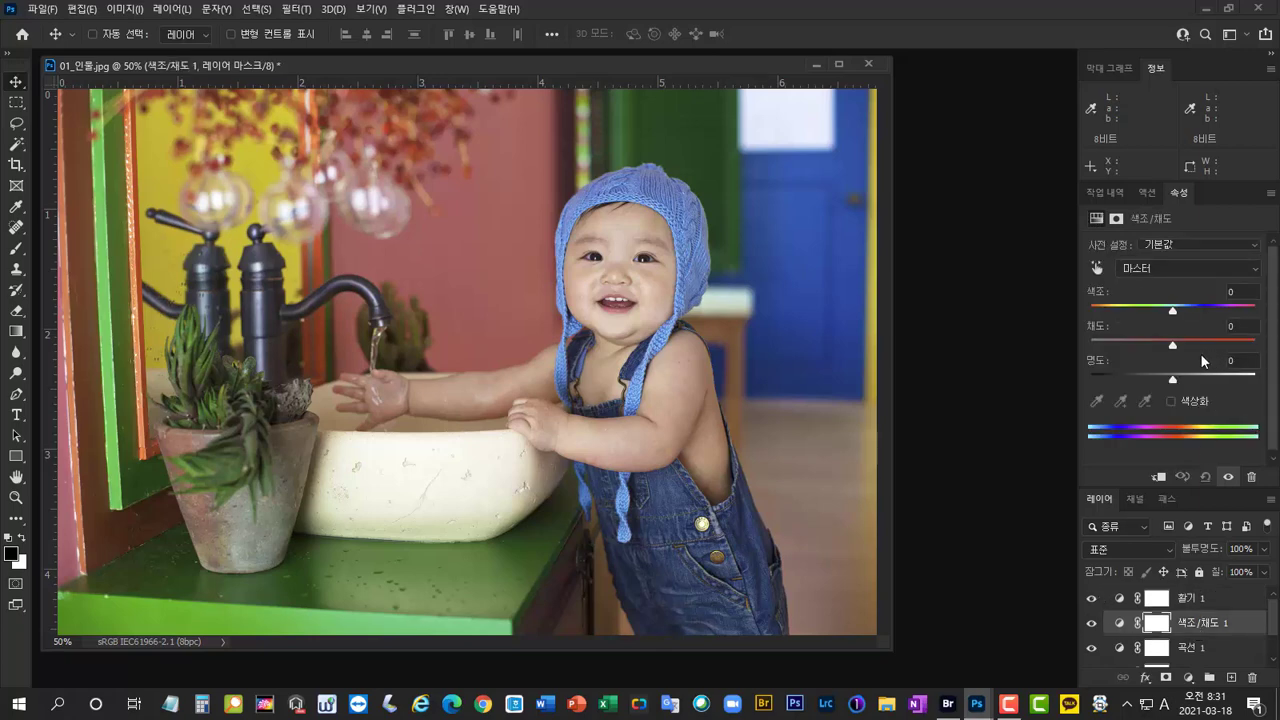
Zoom out the baby photo to 25% and bring the playground image 02_놀이터.jpg to the front
key("ctrl+minus")
key("ctrl+minus")
key("ctrl+Tab")
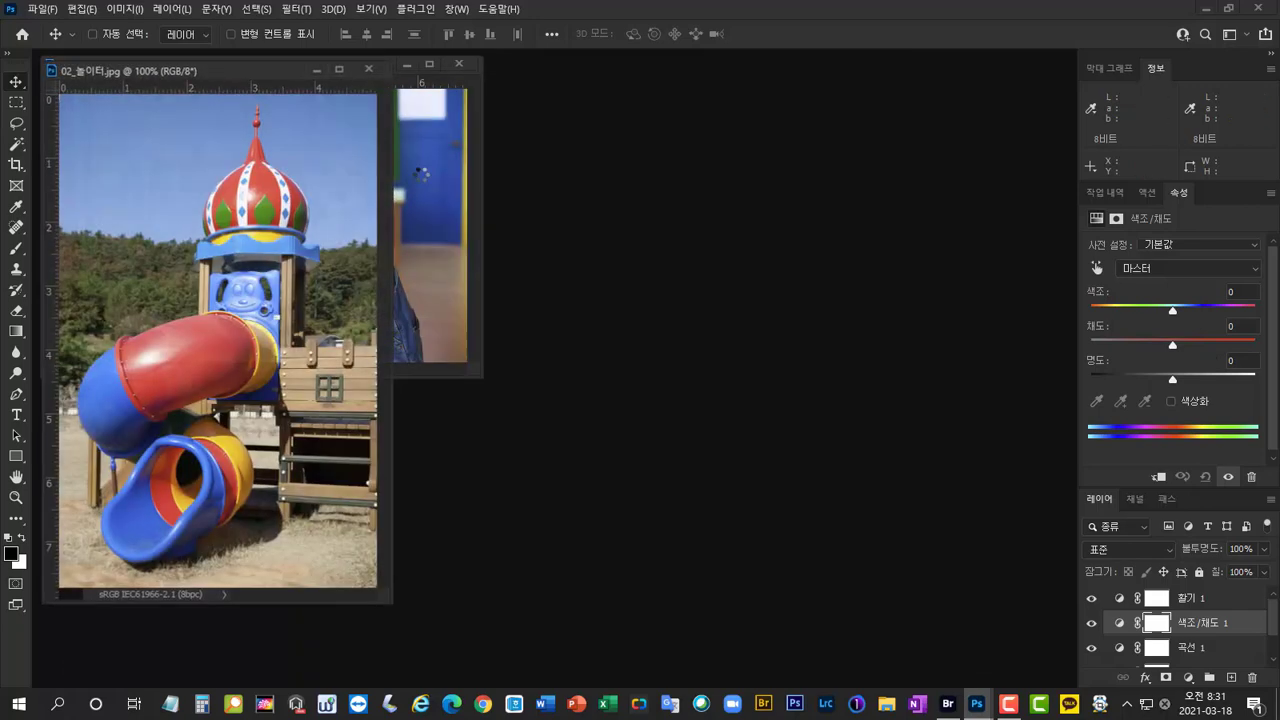
left_click_drag(282, 75, 319, 103)
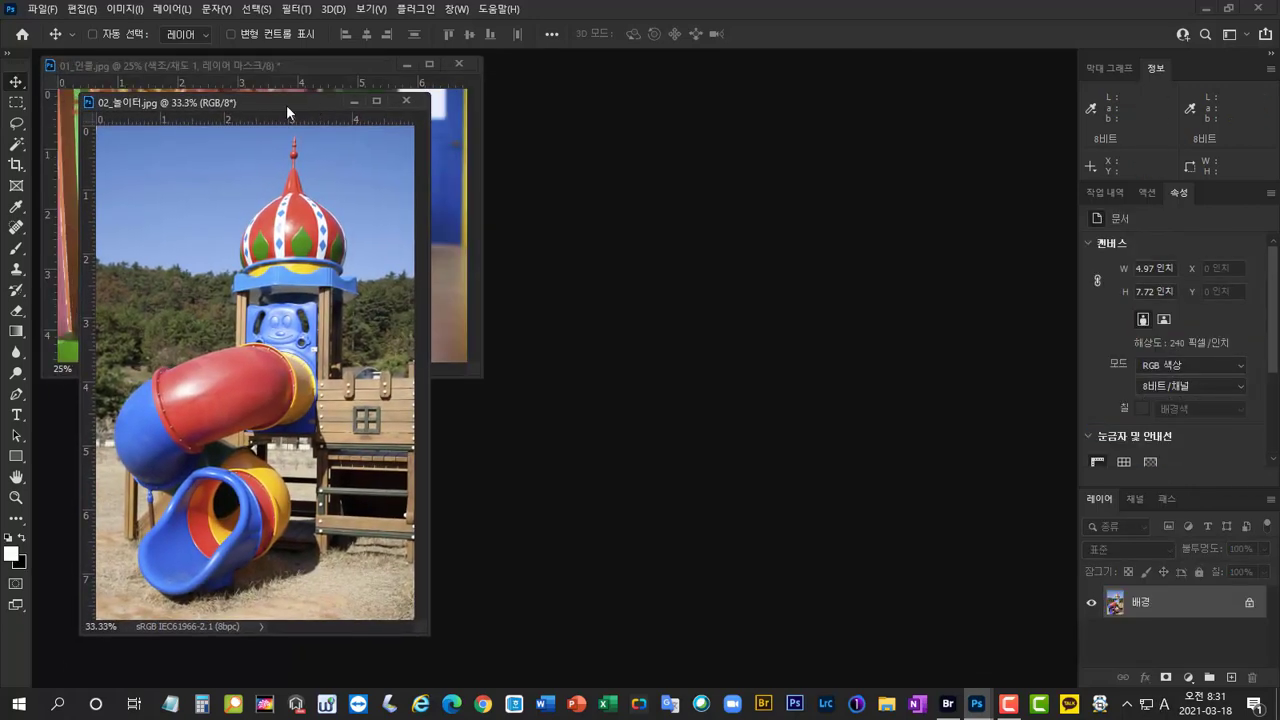
Duplicate the playground image and place the copy's window beside the original
right_click(287, 108)
left_click(311, 116)
left_click(1150, 356)
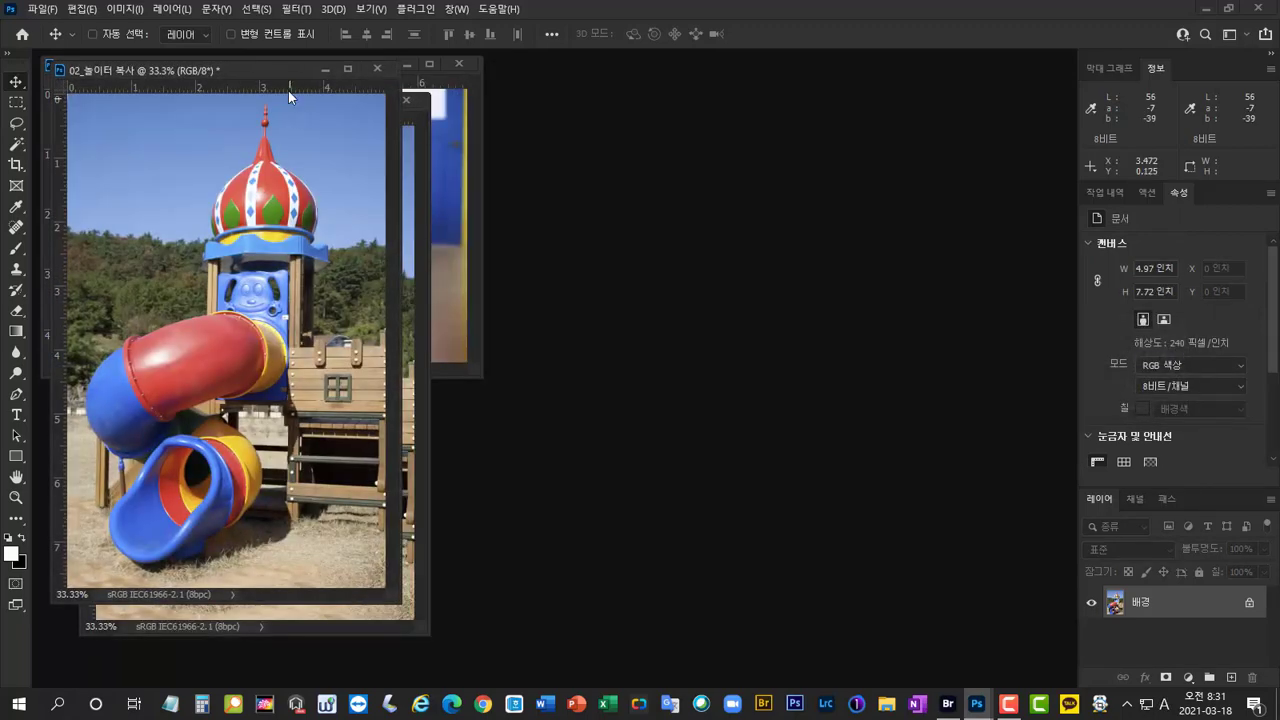
left_click_drag(285, 70, 684, 105)
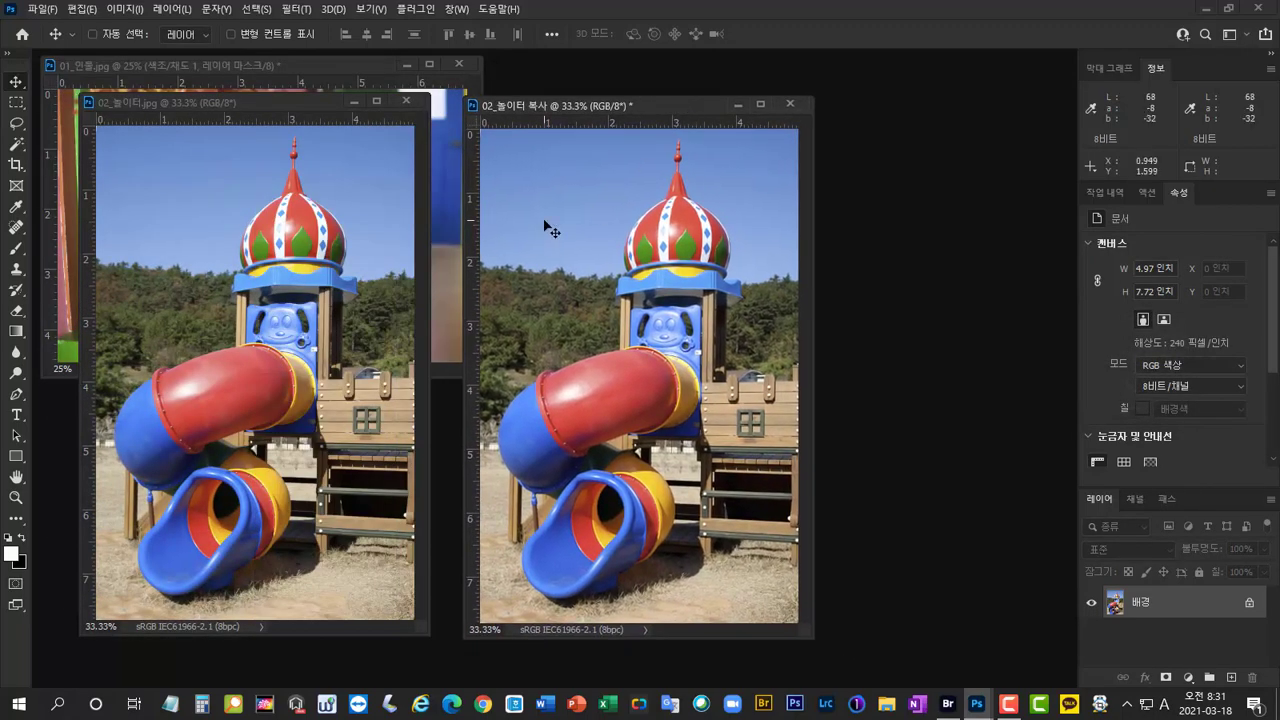
left_click_drag(601, 102, 603, 102)
Add a Hue/Saturation adjustment layer to the original playground image and set its saturation to +81
left_click(274, 106)
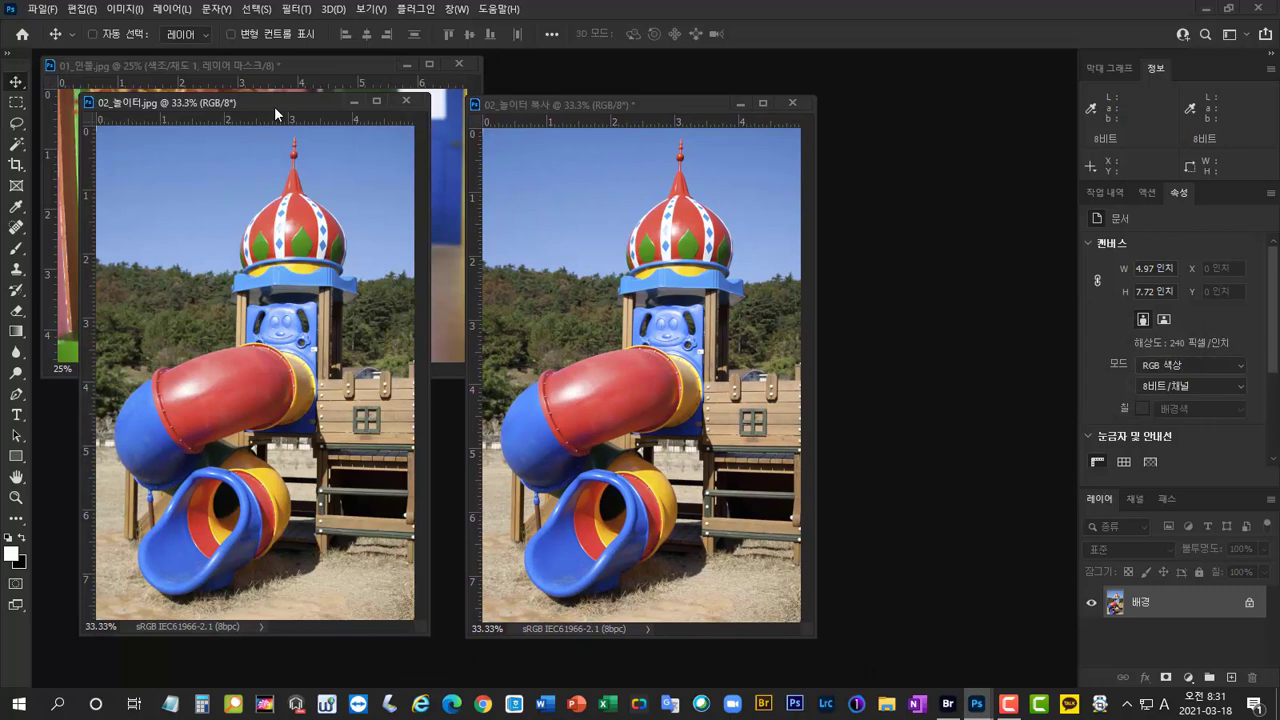
left_click(1189, 679)
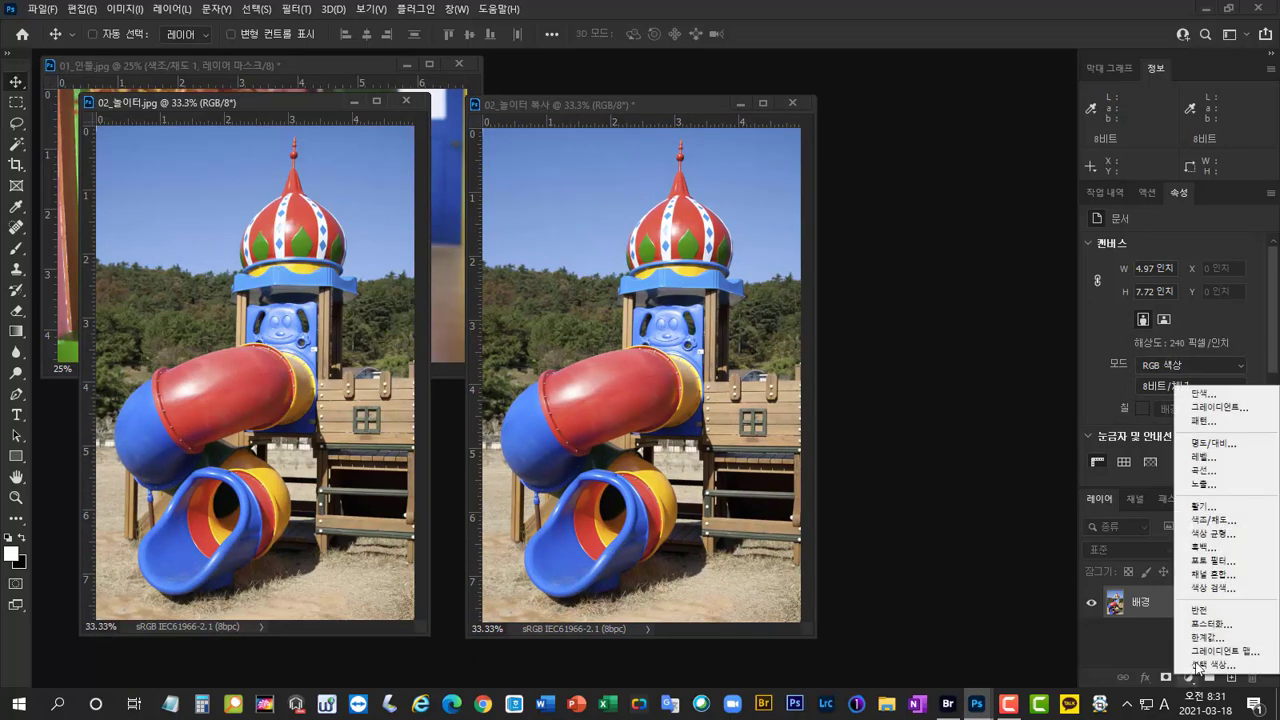
left_click(1226, 522)
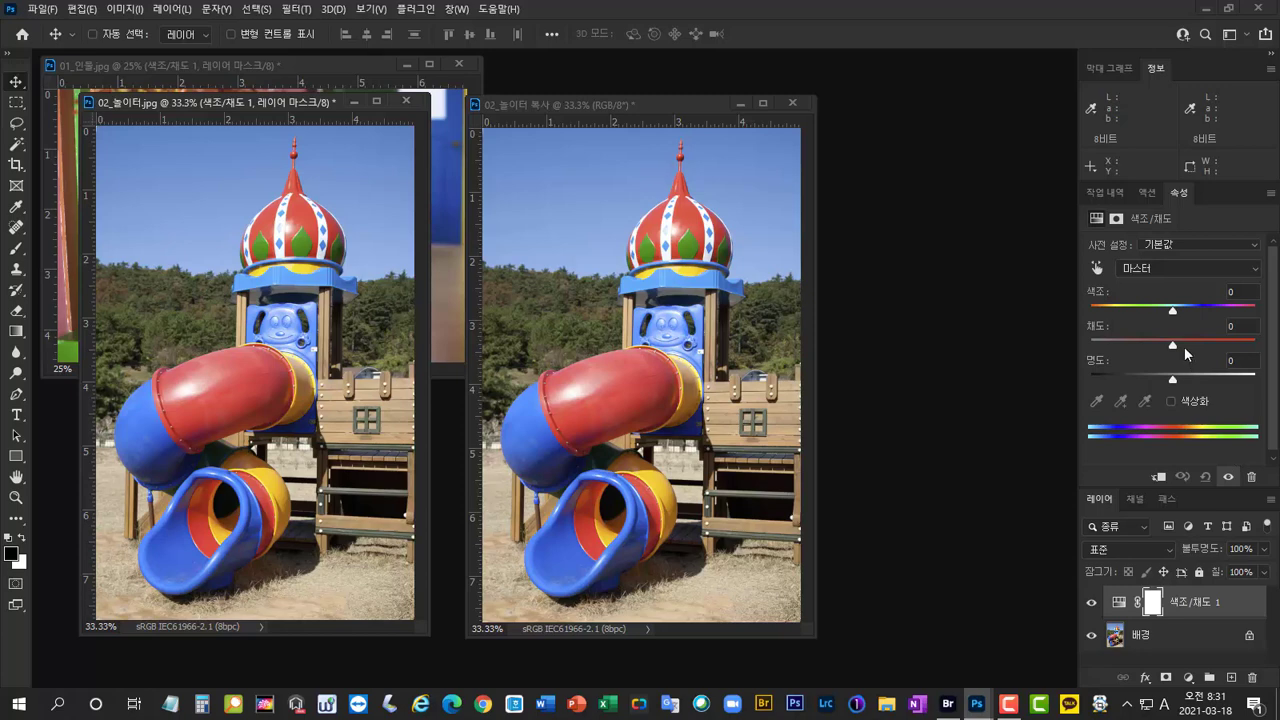
left_click_drag(1173, 345, 1240, 348)
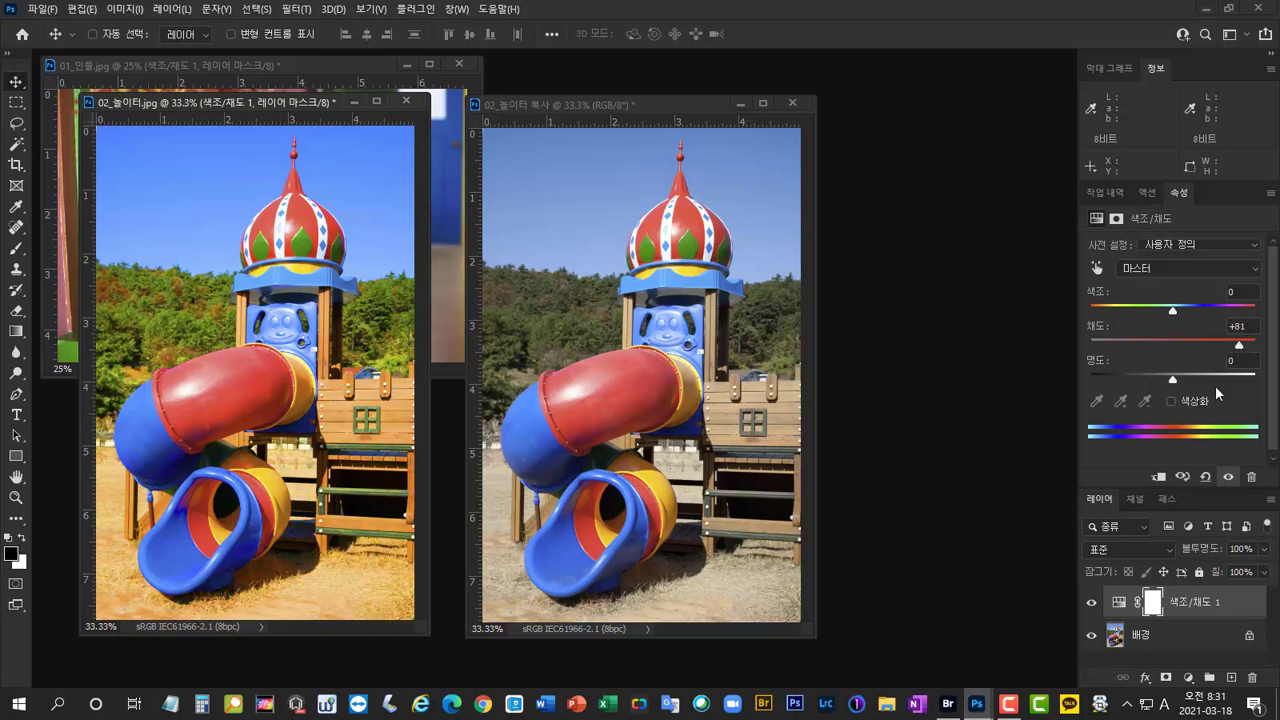
Add a Vibrance adjustment layer to the duplicated playground image and set its vibrance to +82
left_click_drag(662, 101, 669, 100)
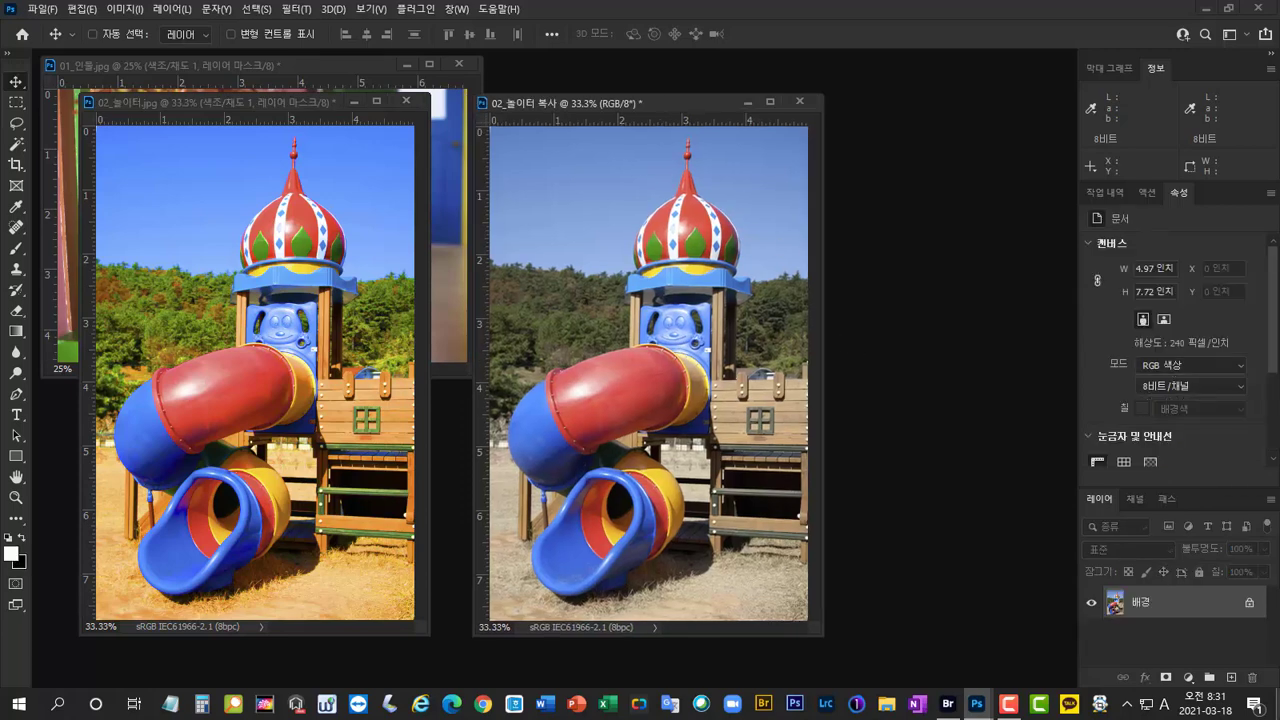
left_click(1189, 678)
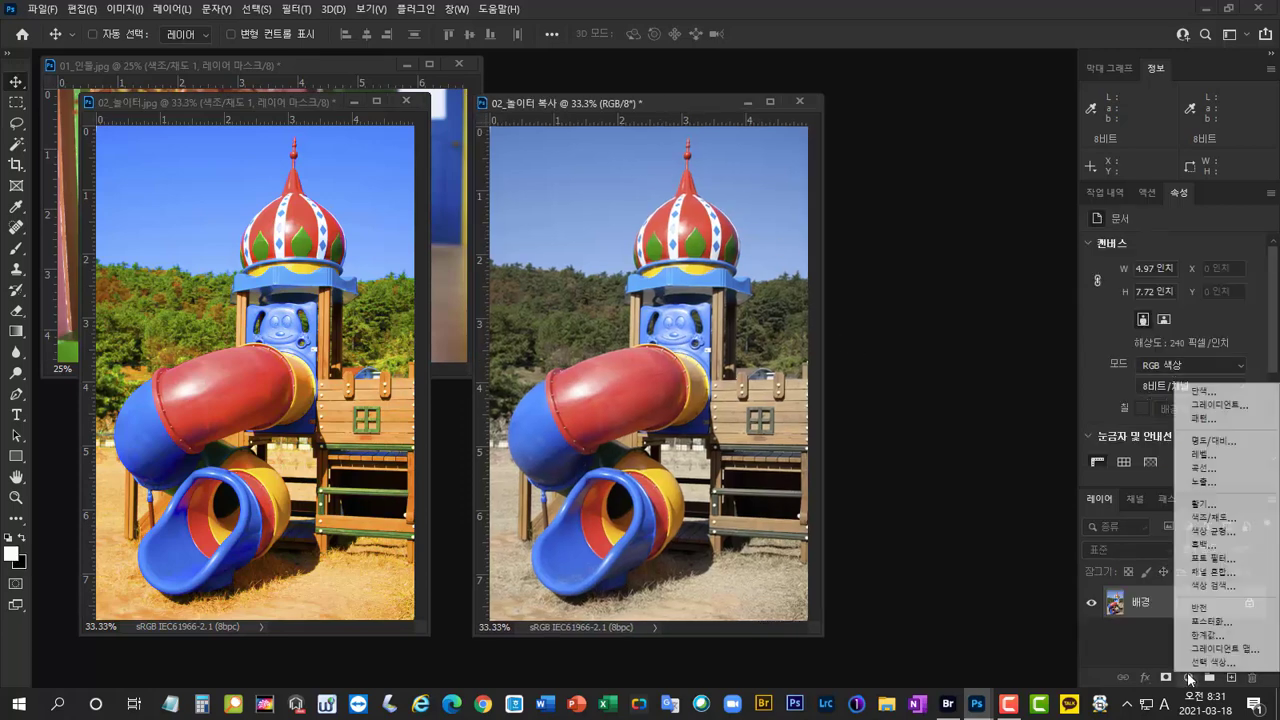
left_click(1237, 508)
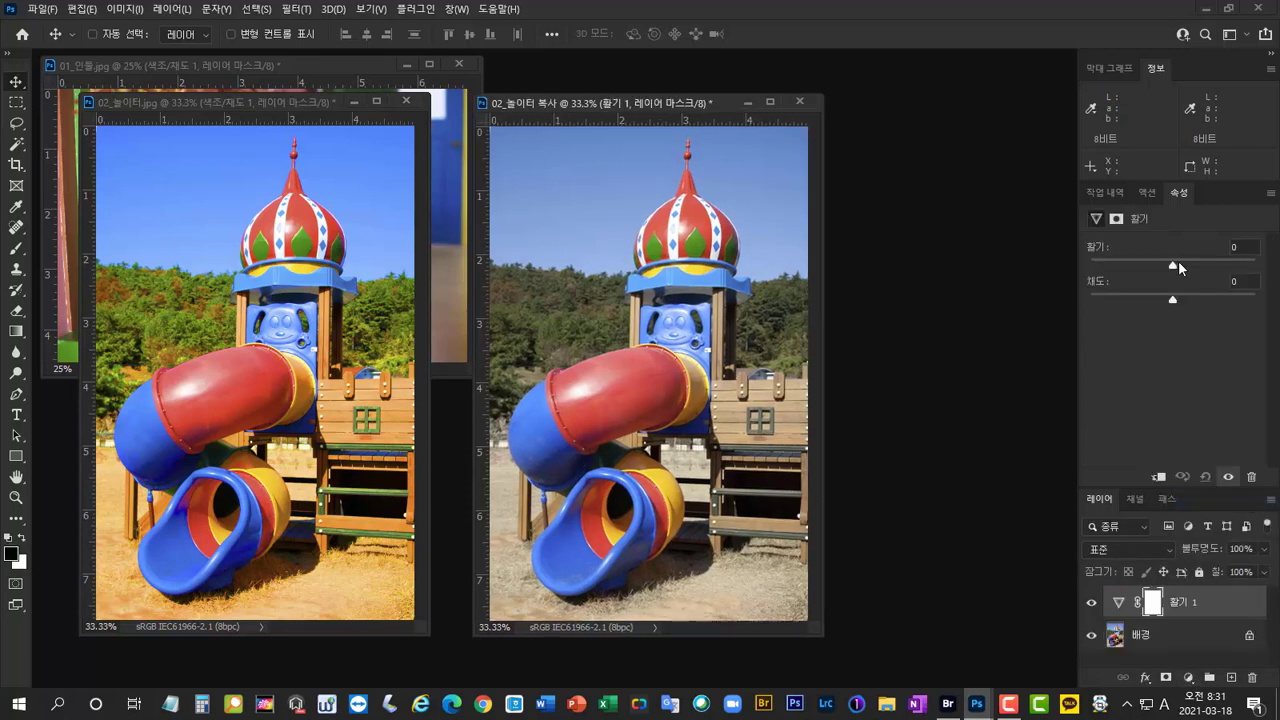
left_click_drag(1177, 262, 1242, 270)
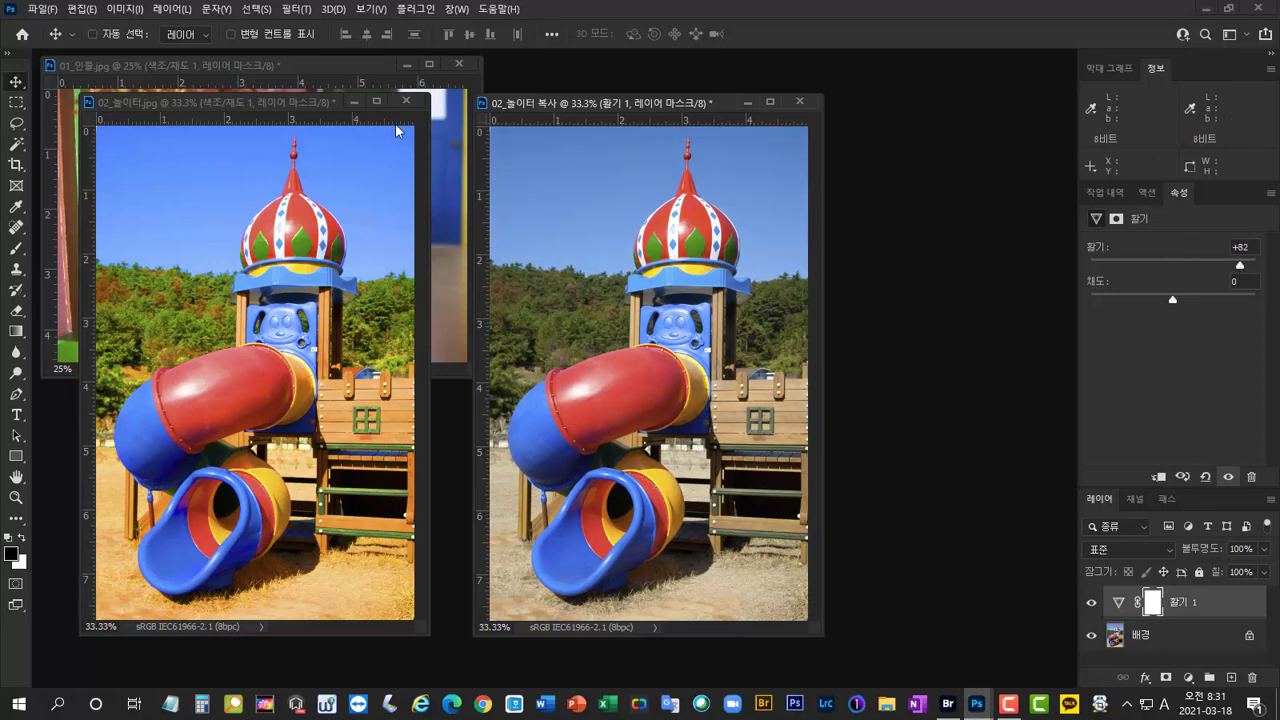
Compare the color in the trees and sky of both playground images up close, and examine the slide in the vibrance version
left_click_drag(270, 108, 309, 109)
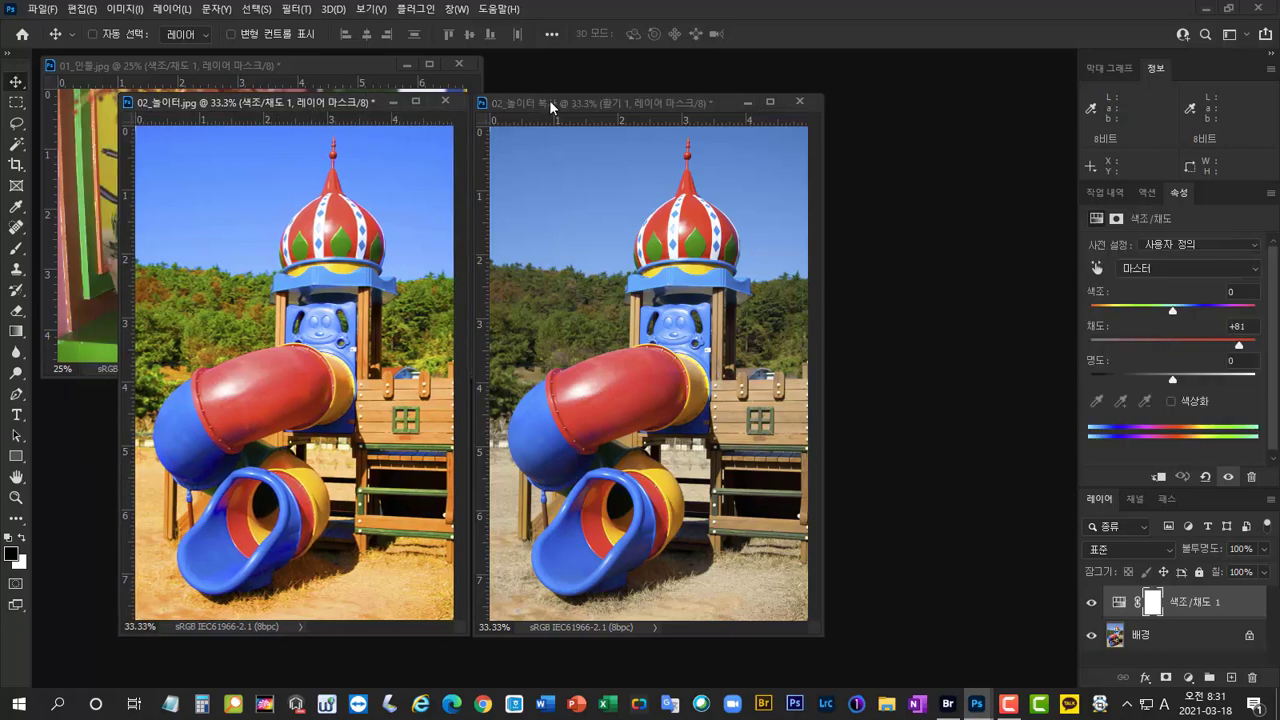
left_click_drag(540, 105, 554, 106)
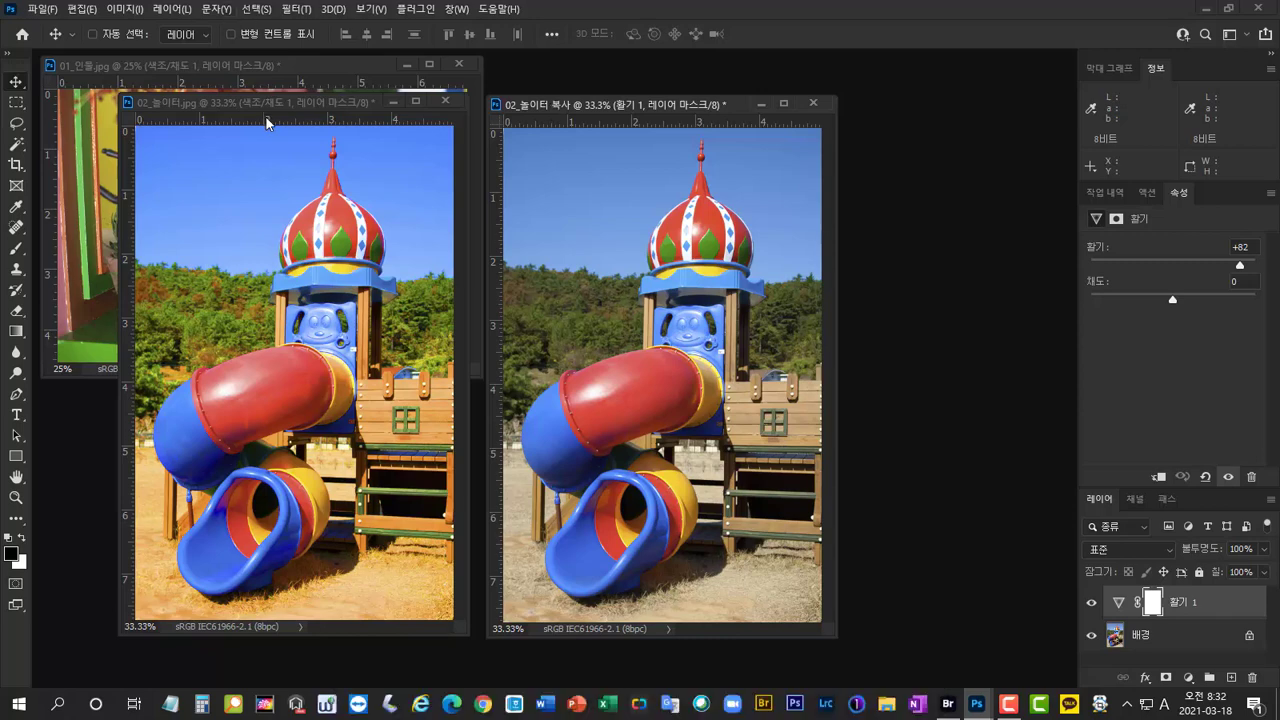
left_click_drag(271, 108, 262, 108)
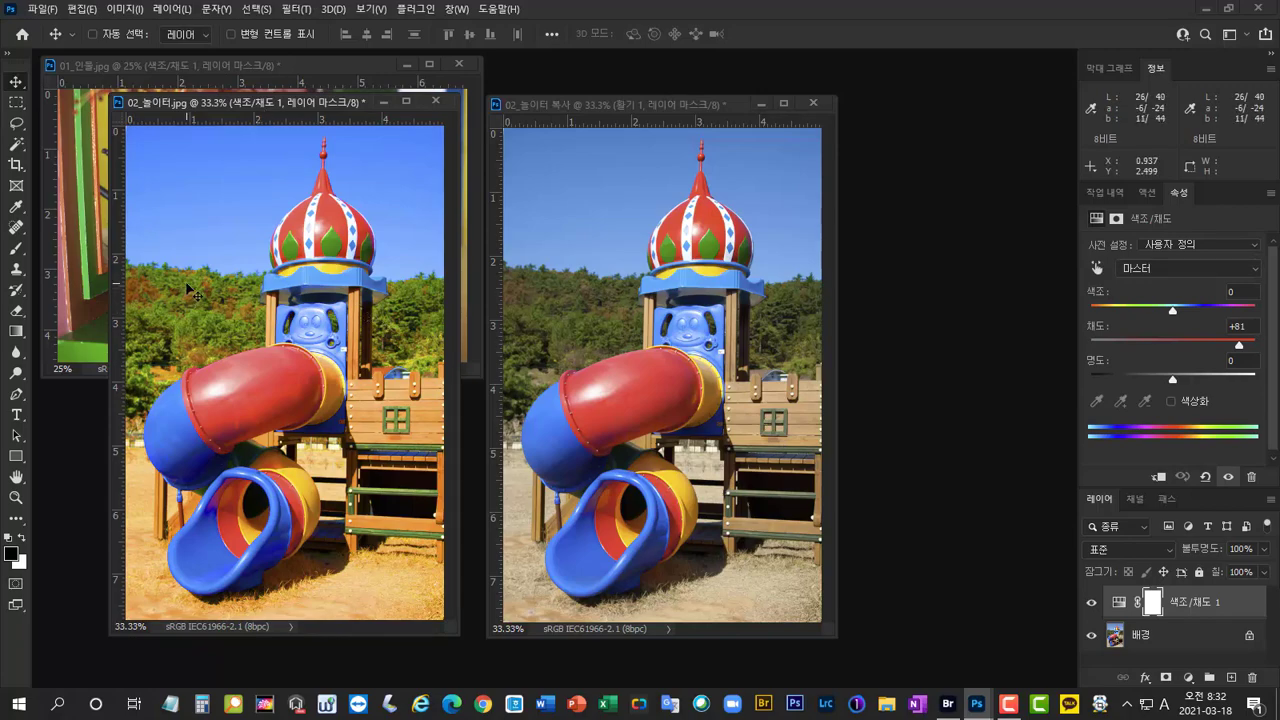
left_click_drag(196, 281, 251, 337)
left_click_drag(389, 388, 217, 386)
left_click(577, 281)
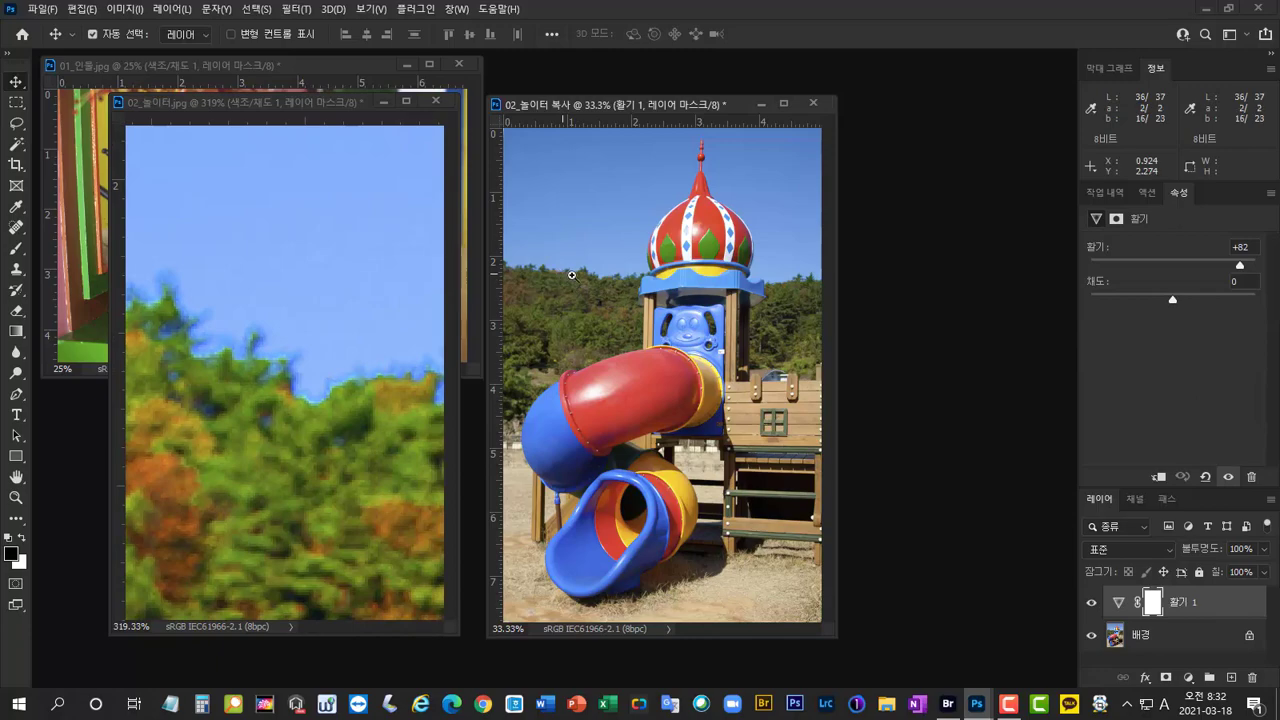
left_click_drag(570, 285, 797, 408)
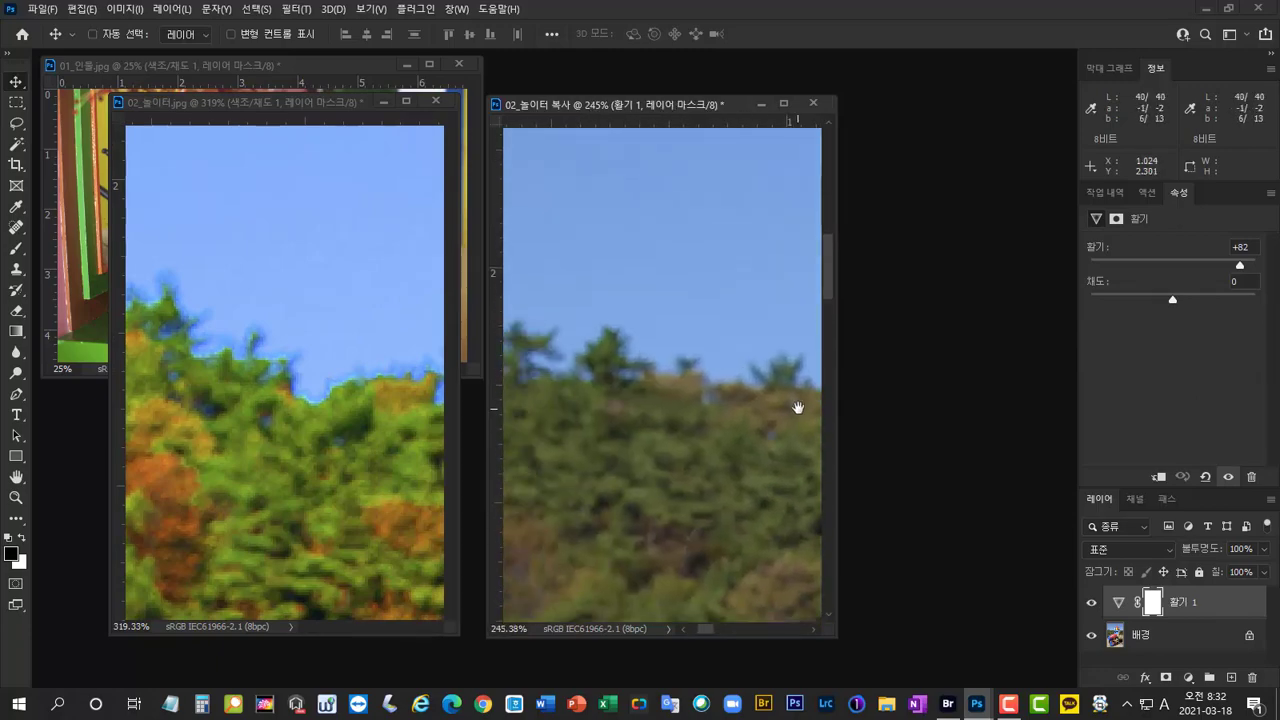
left_click_drag(725, 430, 642, 275)
left_click_drag(625, 385, 577, 304)
key("ctrl+0")
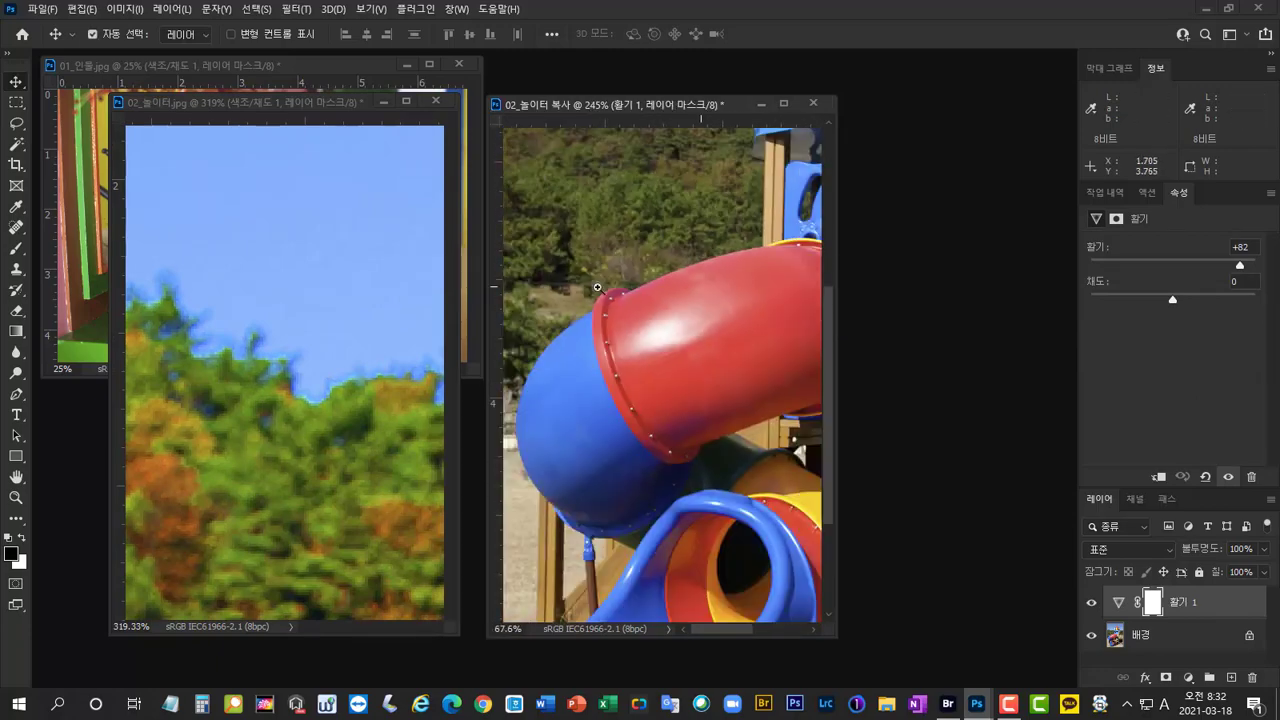
Examine the red slide up close in the Hue/Saturation version of the playground image
left_click(350, 326)
left_click_drag(350, 326, 272, 318)
left_click_drag(436, 567, 273, 359)
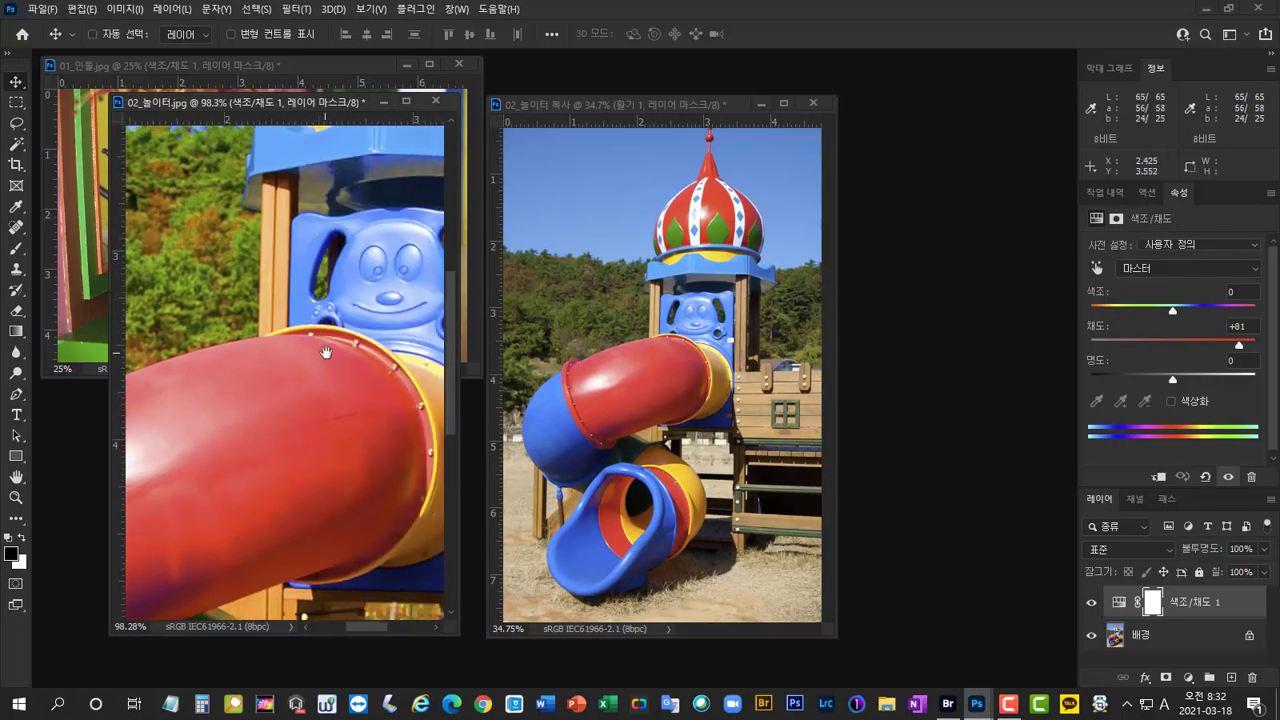
left_click_drag(374, 348, 305, 354)
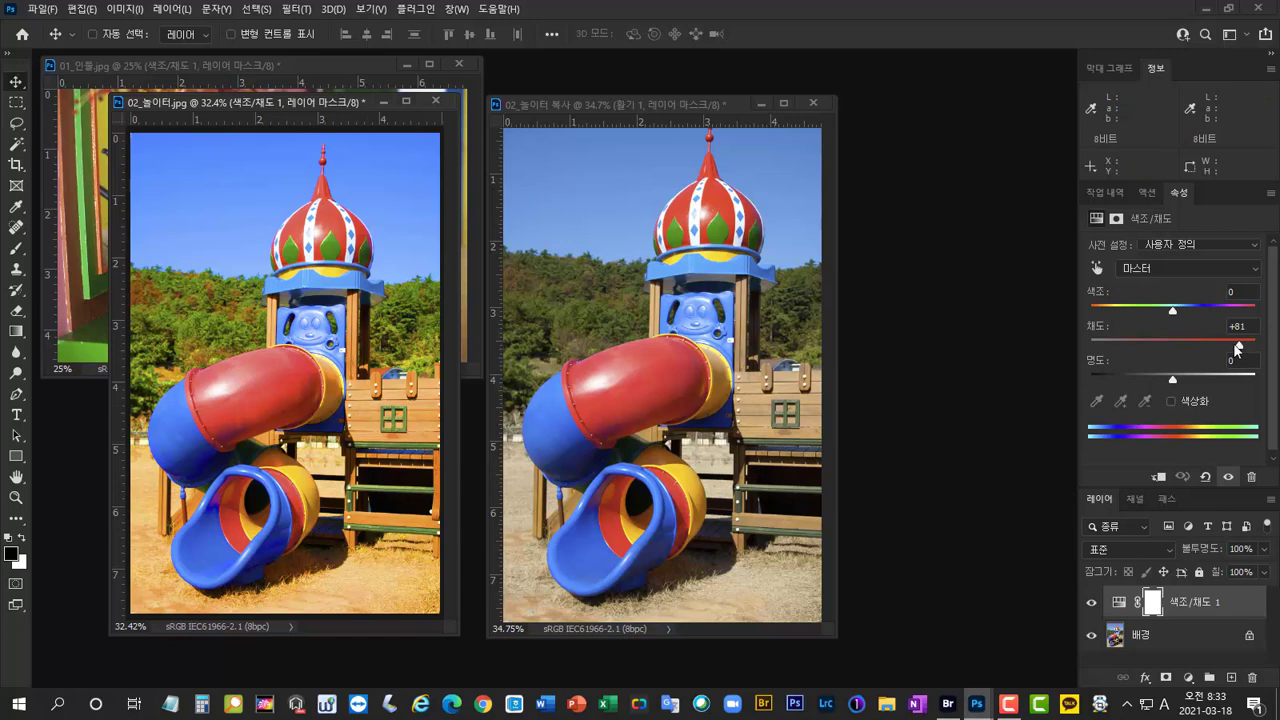
Set the Vibrance layer of the duplicated playground image to vibrance +77 and saturation +19
left_click_drag(568, 106, 587, 104)
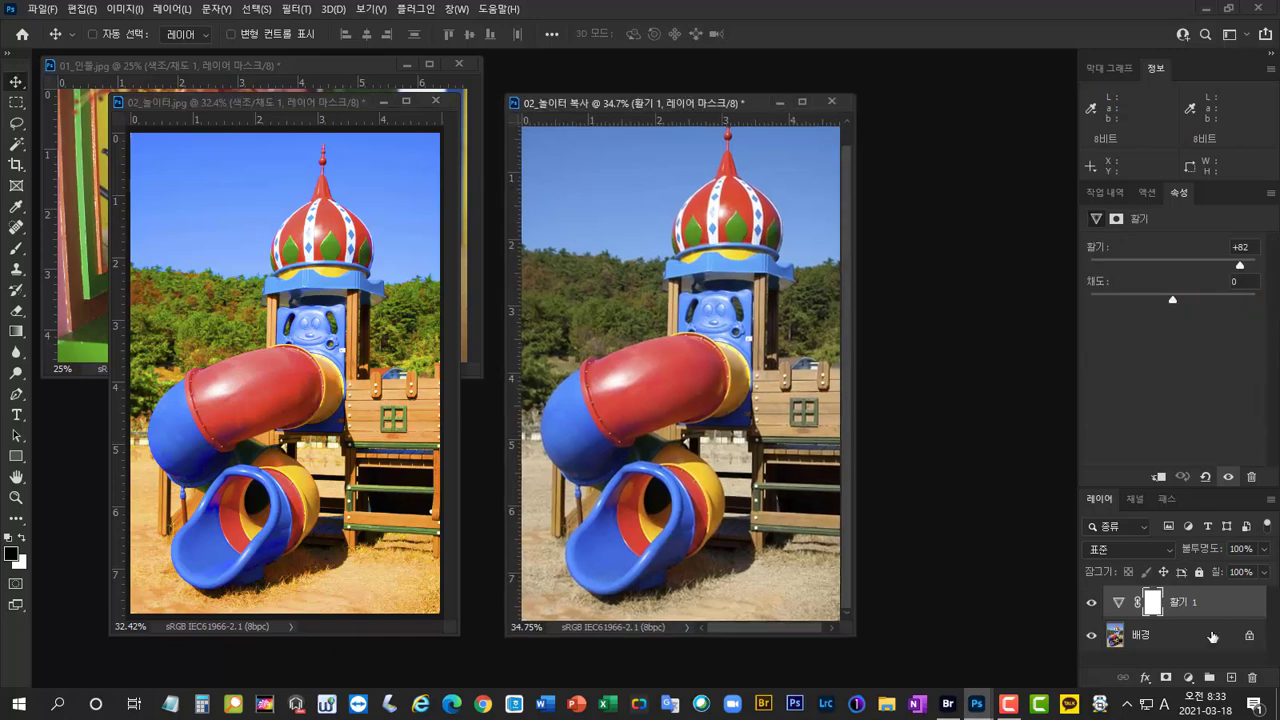
mouse_move(1240, 265)
left_mouse_down()
mouse_move(1177, 269)
mouse_move(1235, 272)
left_mouse_up()
left_click_drag(1173, 299, 1189, 300)
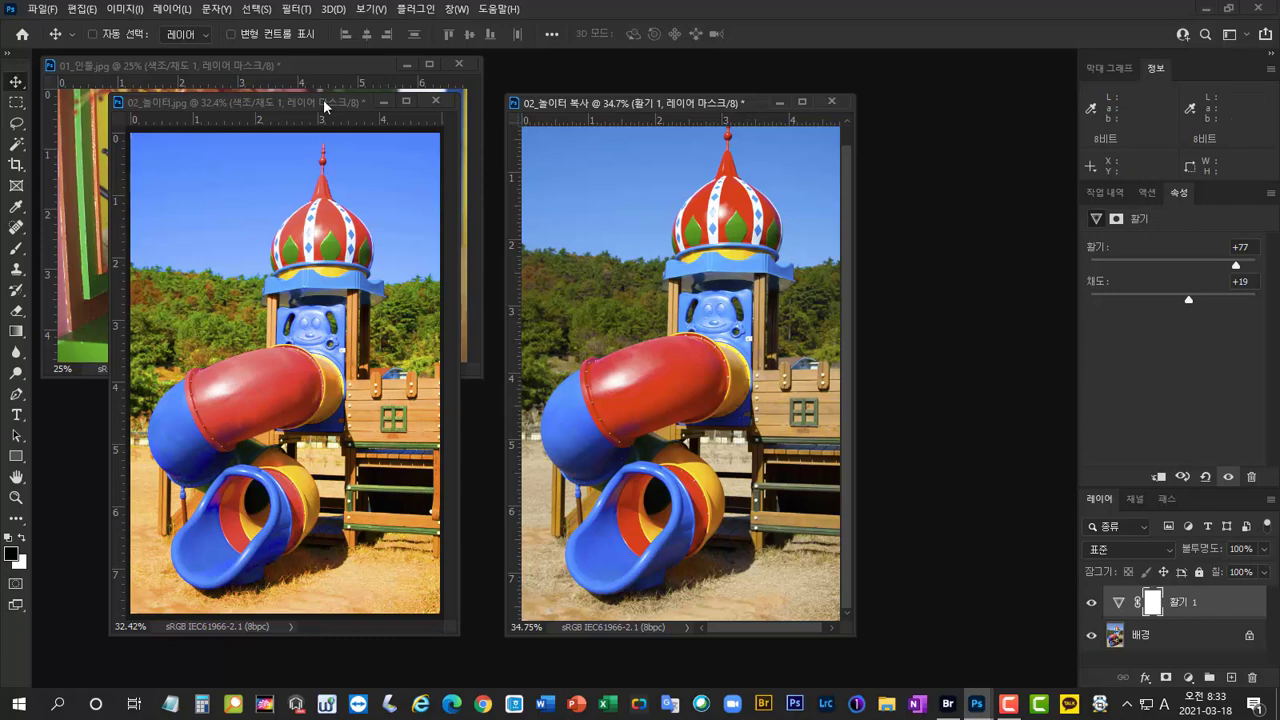
Examine the treeline, sky and blue face panel up close in the Hue/Saturation version of the playground image
left_click_drag(326, 104, 381, 104)
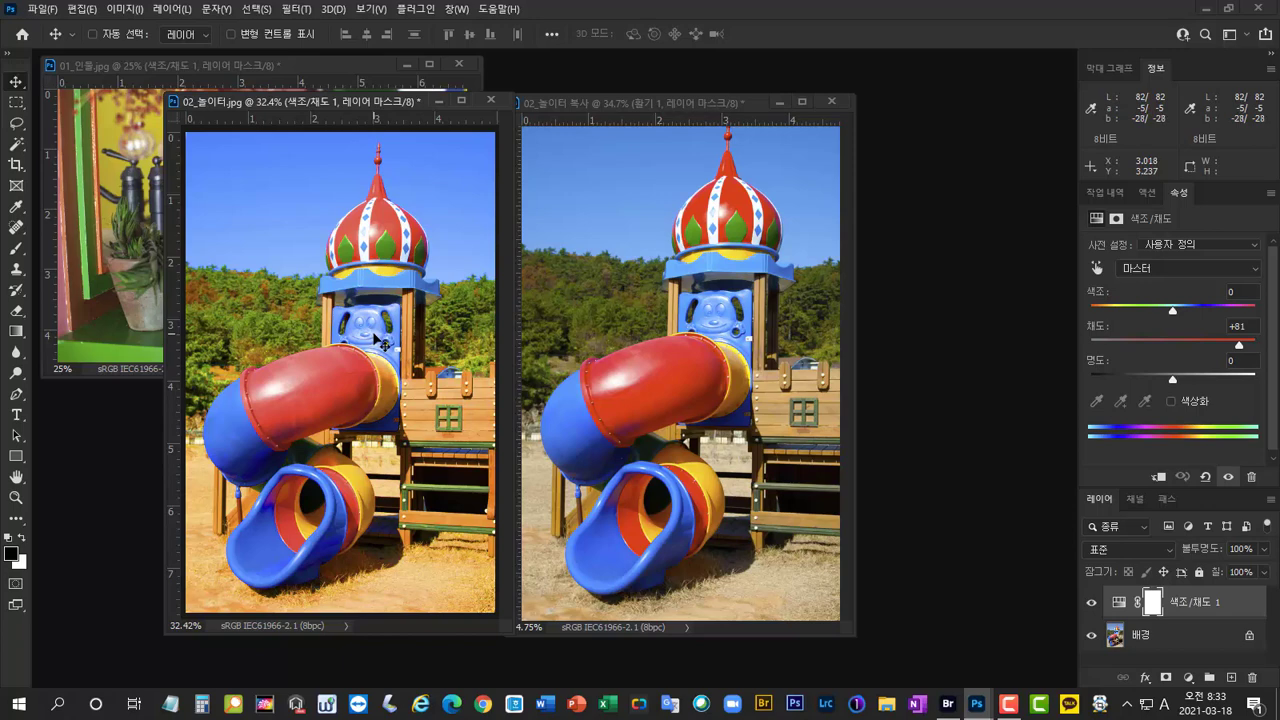
key("ctrl+plus")
key("ctrl+plus")
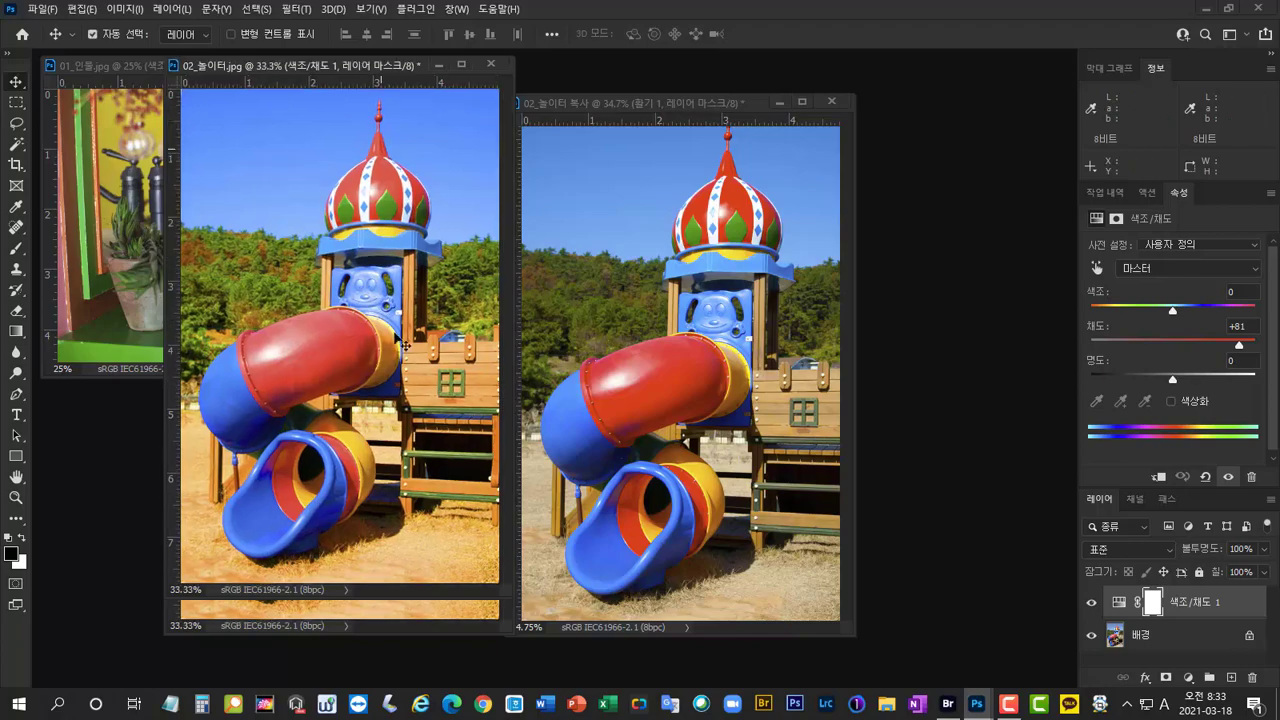
key("ctrl+plus")
left_click_drag(383, 255, 467, 458)
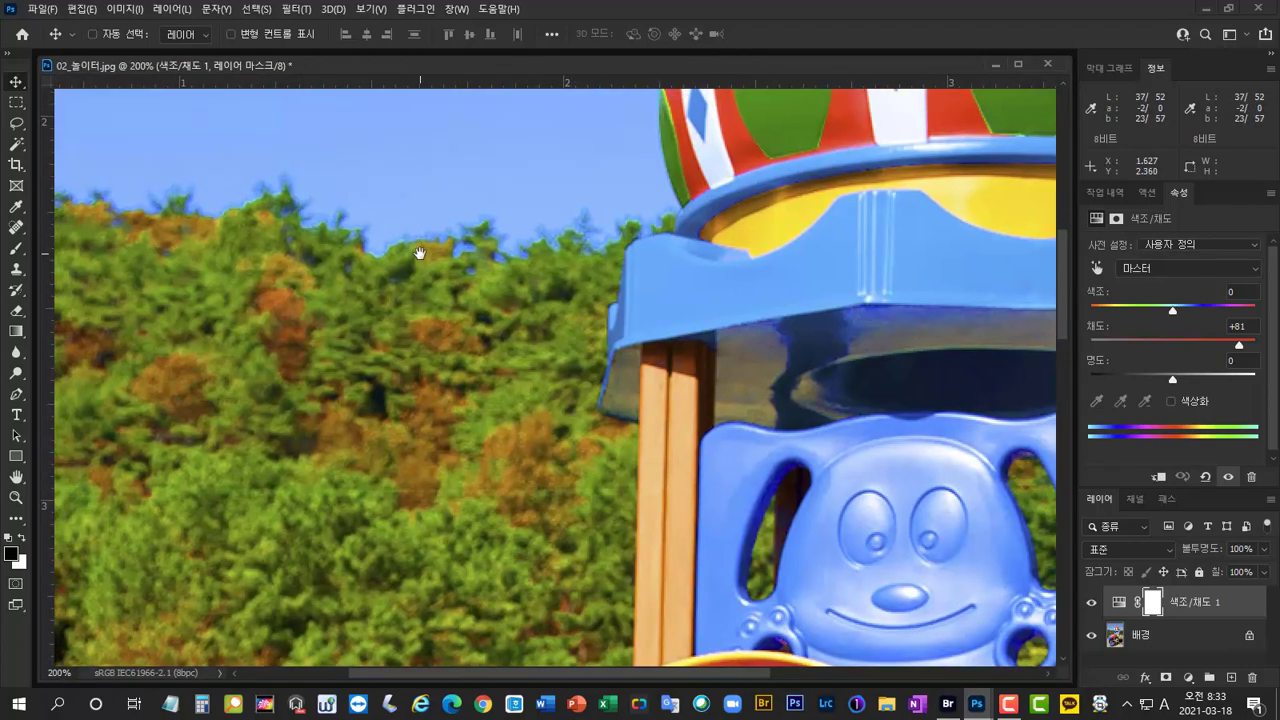
left_click_drag(324, 628, 163, 511)
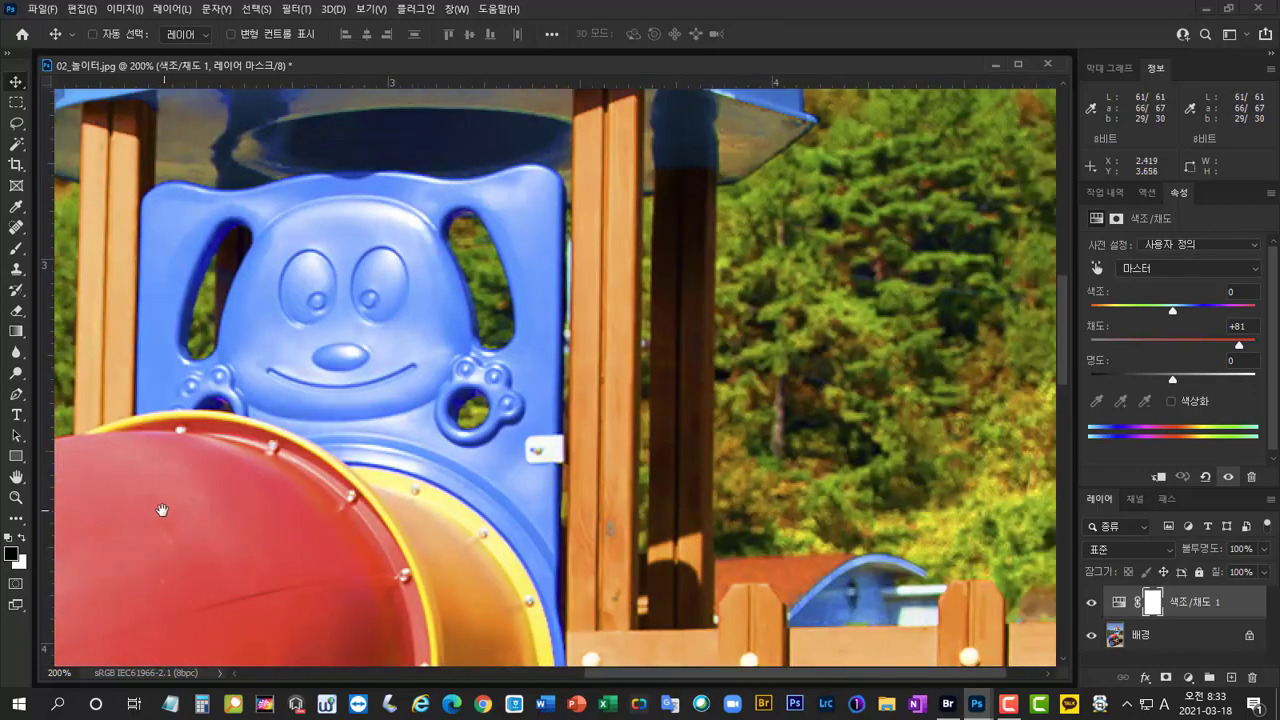
Examine the red slide's highlights and seams in the Hue/Saturation playground image and return its window beside the Vibrance copy
left_click_drag(520, 511, 236, 509)
left_click_drag(154, 508, 890, 382)
left_click_drag(497, 503, 585, 388)
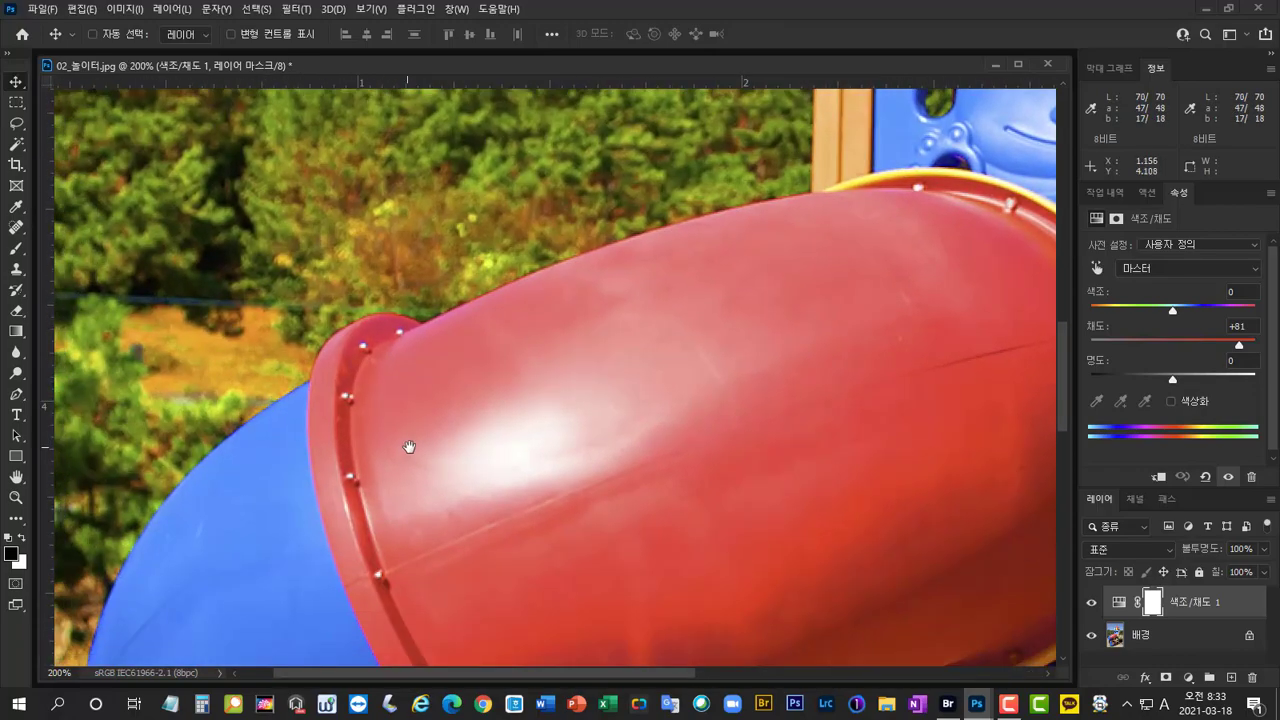
left_click_drag(406, 450, 533, 351)
key("ctrl+minus")
key("ctrl+minus")
key("ctrl+minus")
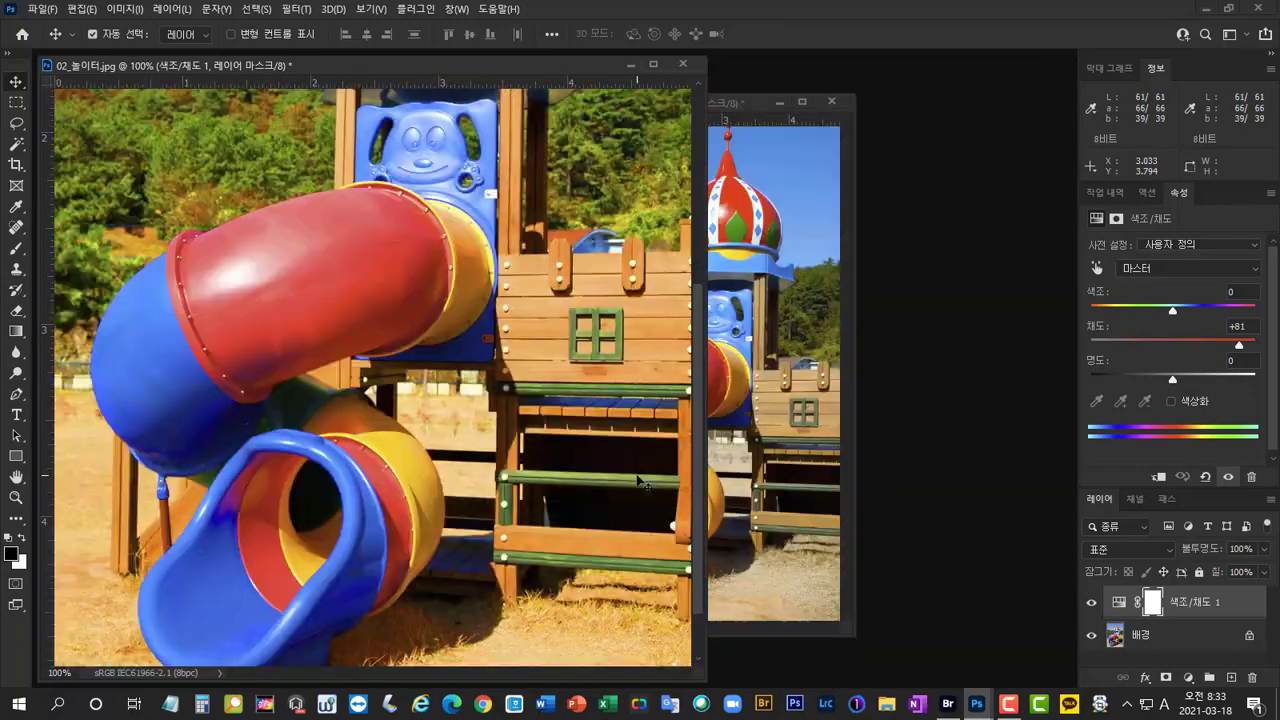
key("ctrl+minus")
key("ctrl+minus")
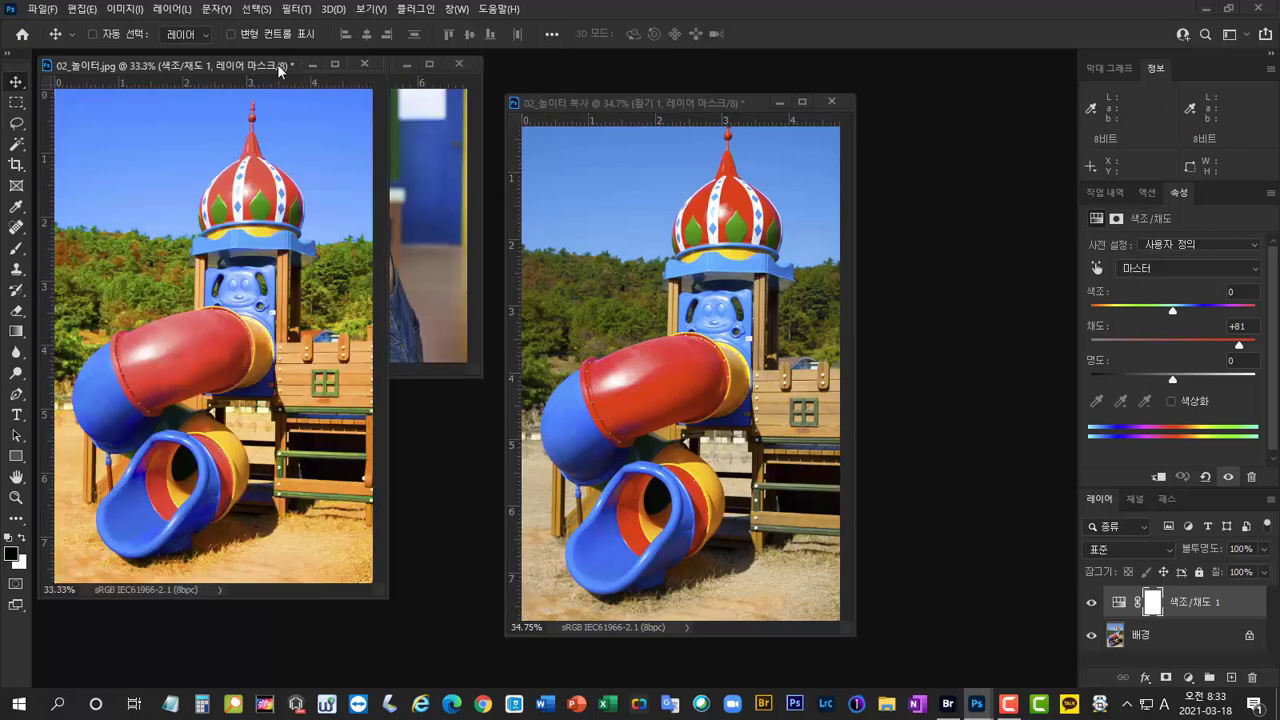
left_click_drag(282, 64, 386, 112)
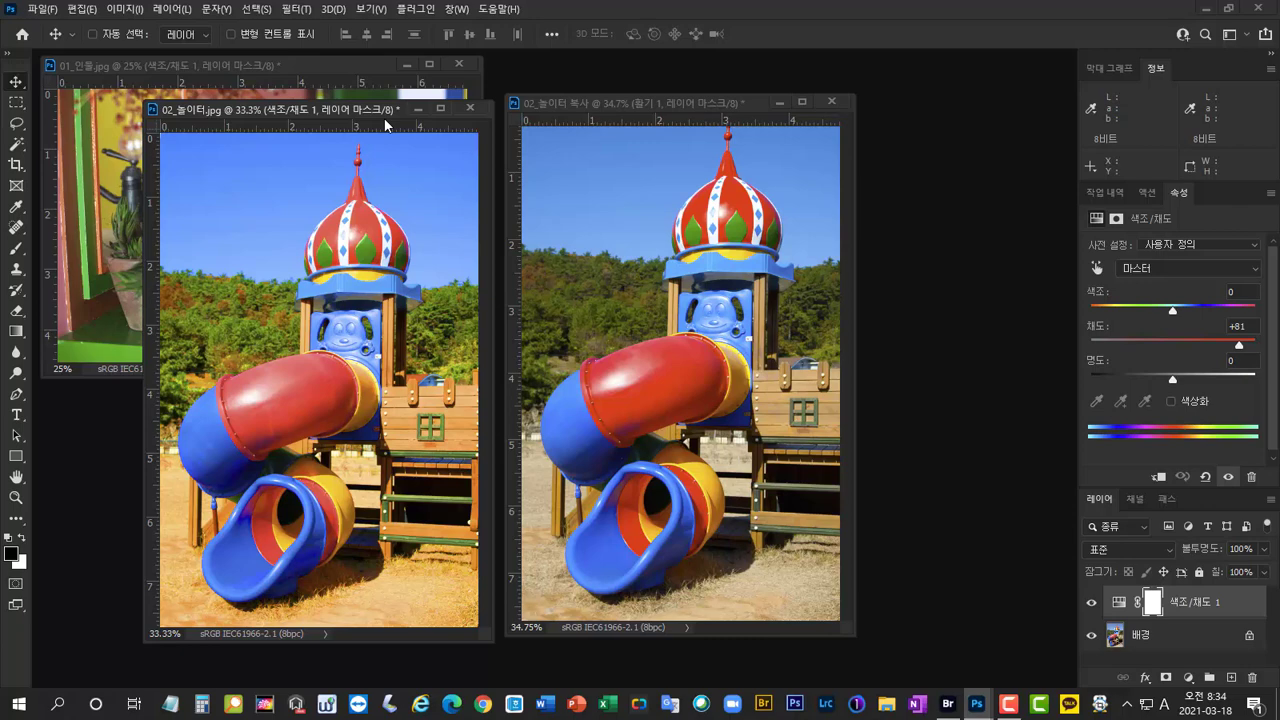
Switch to Bridge and open 03_담쟁이.jpg in Photoshop, placing its window in front of the playground images
left_click(799, 157)
left_click(948, 704)
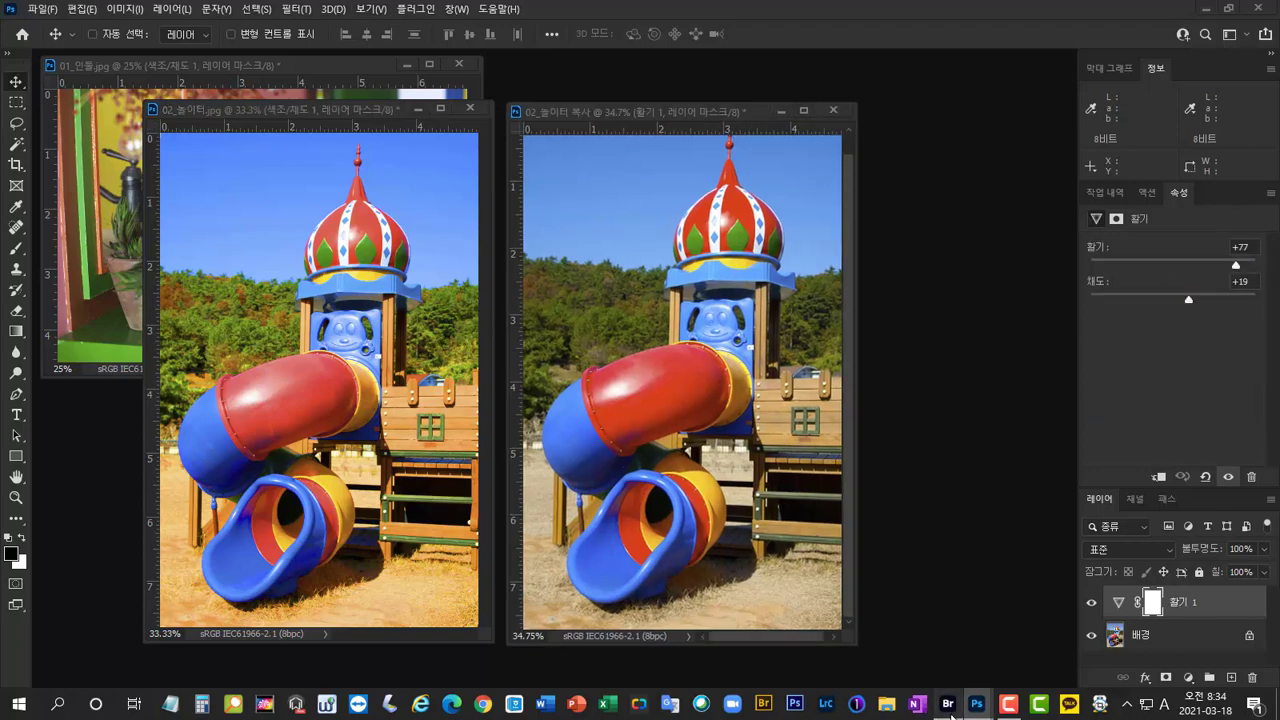
double_click(670, 170)
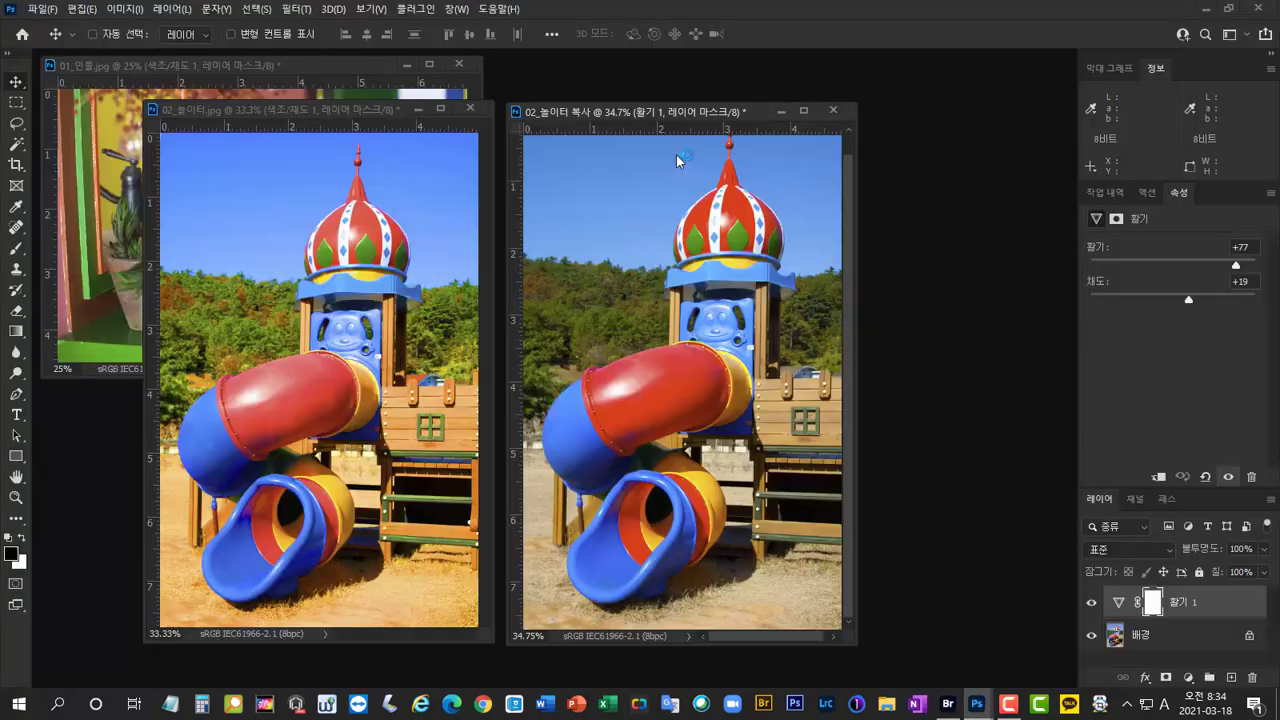
left_click_drag(392, 74, 558, 68)
key("ctrl+plus")
Add a Vibrance adjustment layer to the ivy image with vibrance +54 and saturation +17
left_click(1189, 678)
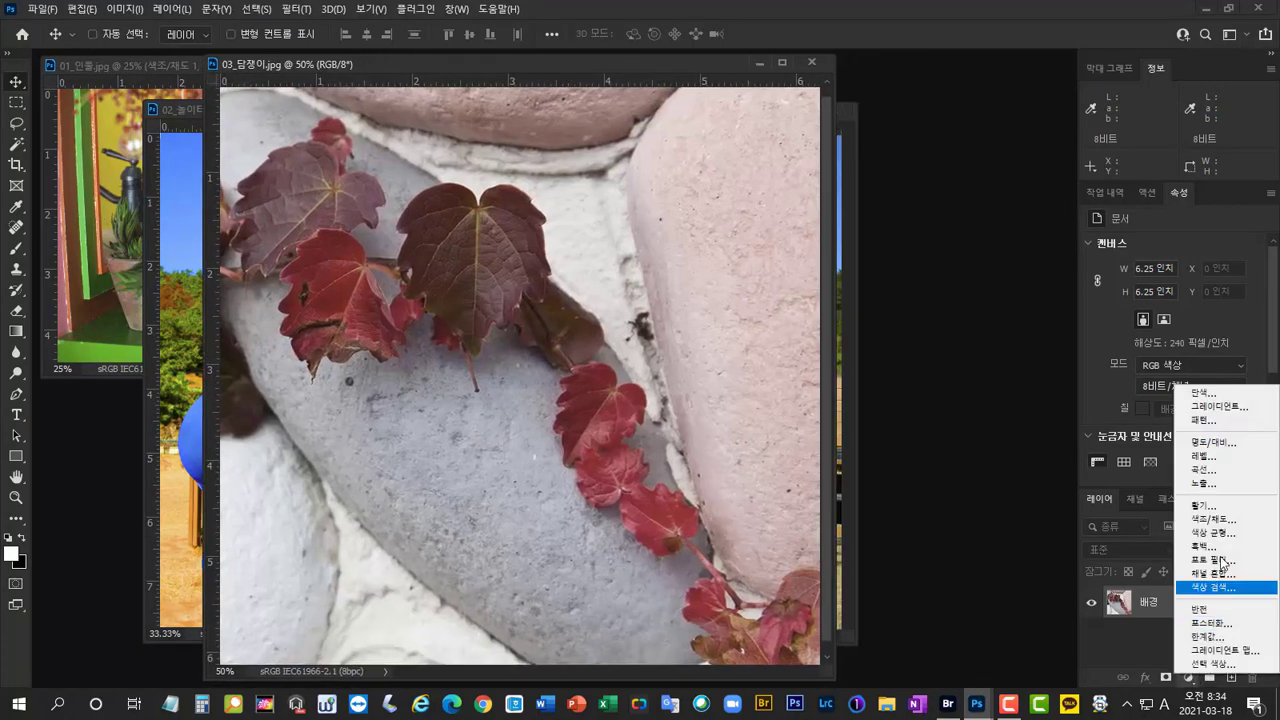
left_click(1232, 513)
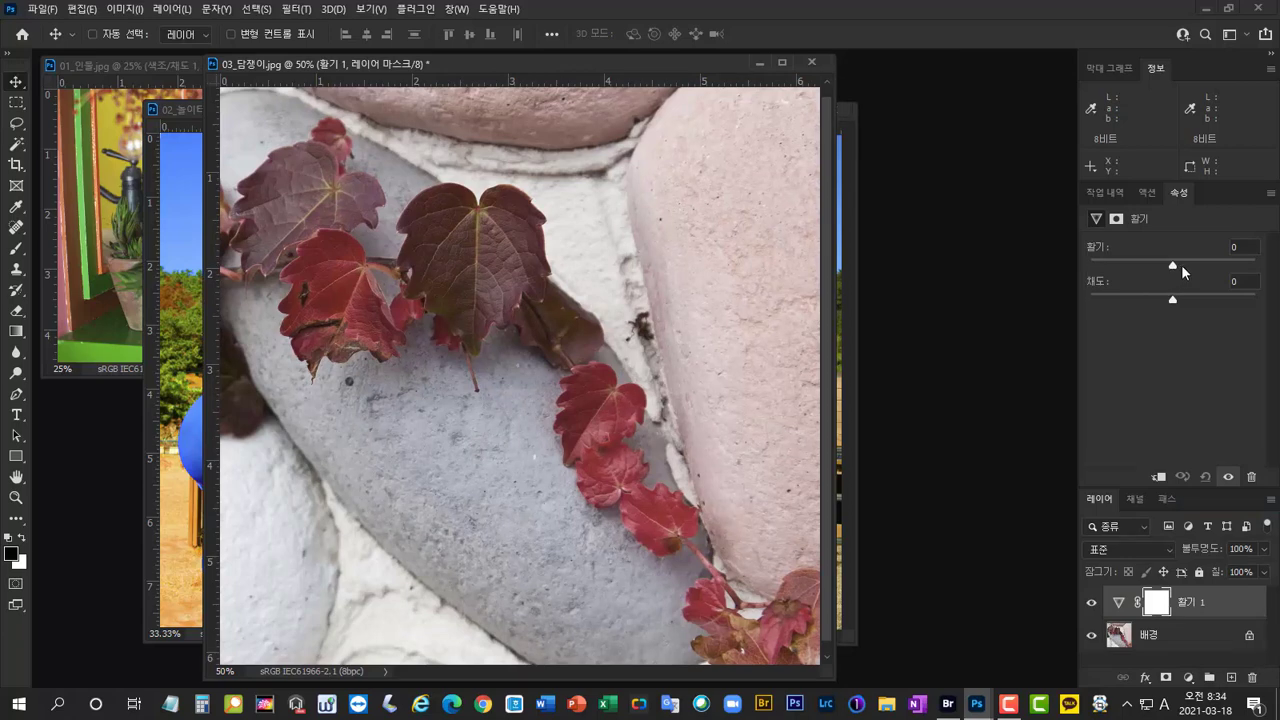
left_click_drag(1182, 265, 1218, 266)
Examine the color and detail of the ivy leaves and the surrounding stones up close
key("ctrl+plus")
key("ctrl+plus")
key("ctrl+plus")
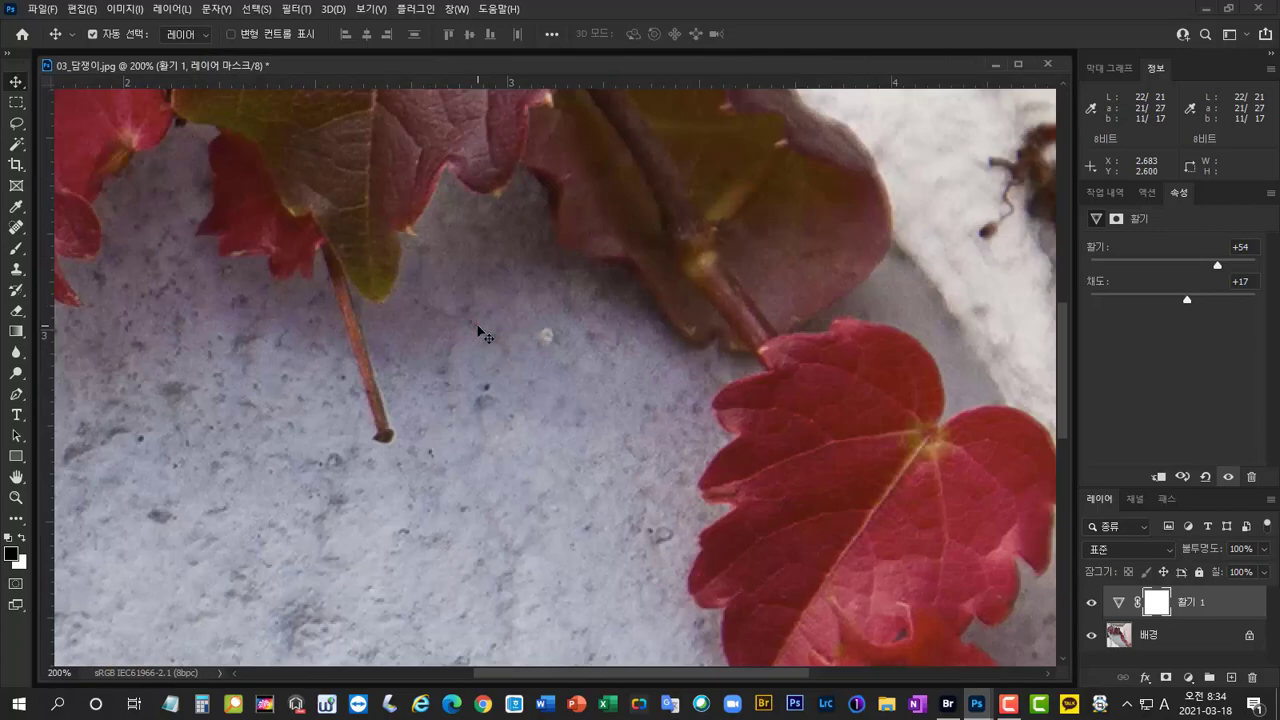
left_click_drag(471, 294, 474, 406)
left_click_drag(400, 300, 526, 434)
left_click_drag(571, 305, 593, 386)
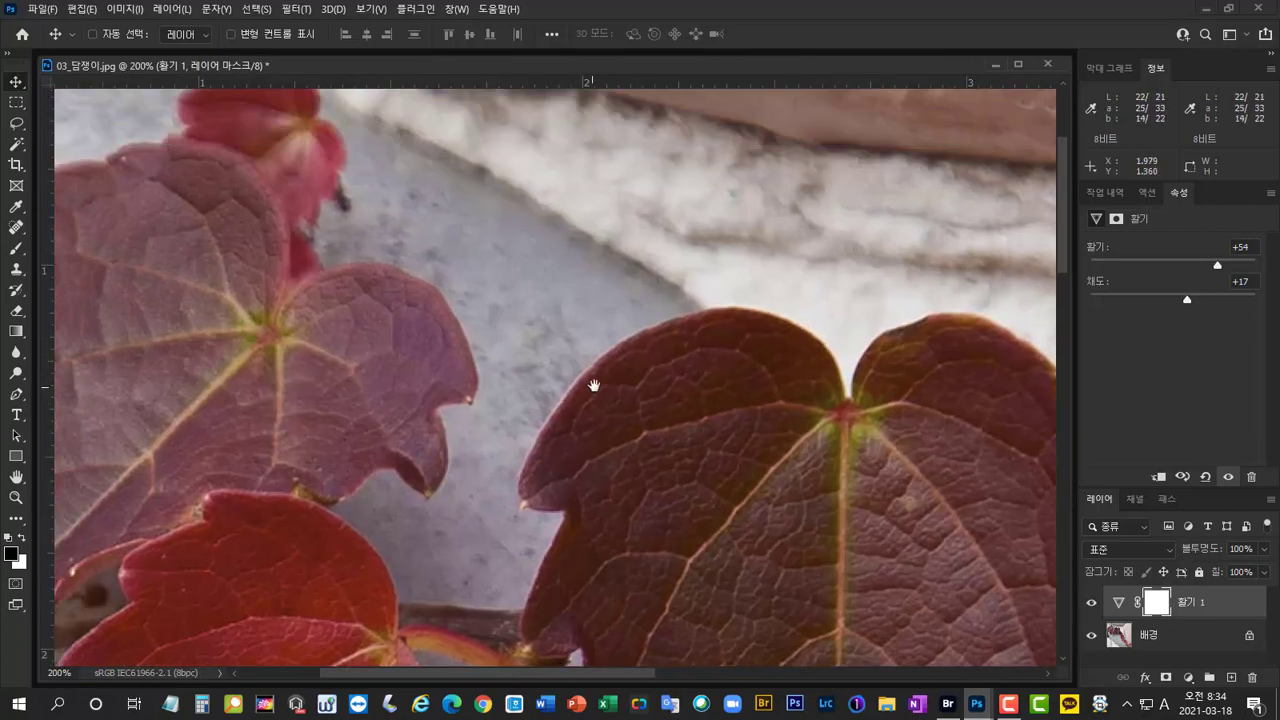
left_click_drag(825, 392, 515, 203)
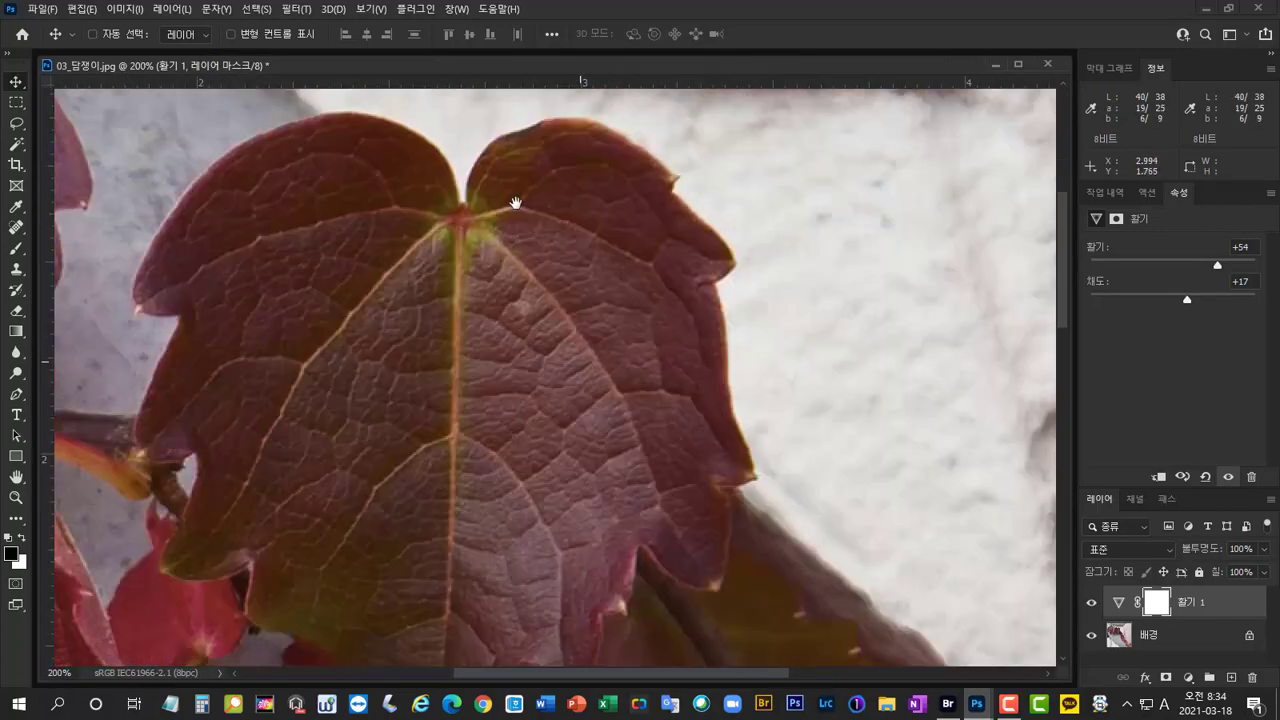
left_click_drag(612, 550, 471, 191)
left_click_drag(195, 333, 797, 427)
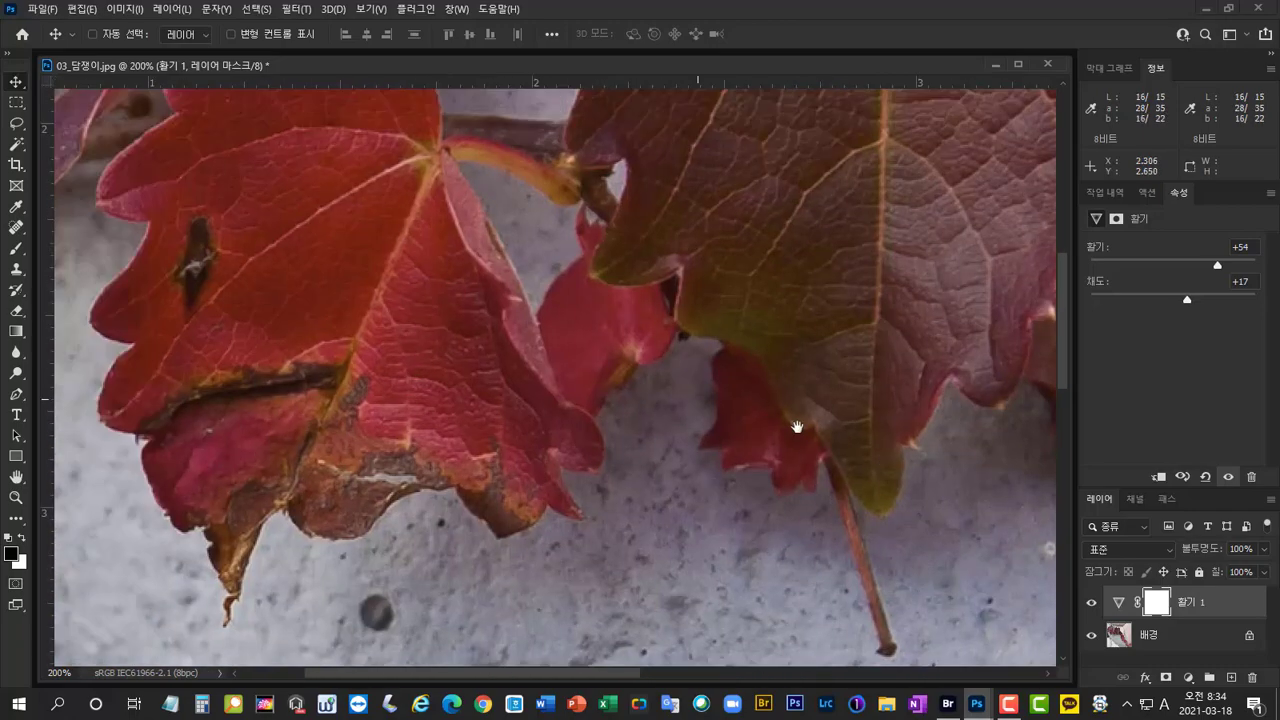
left_click_drag(567, 231, 657, 446)
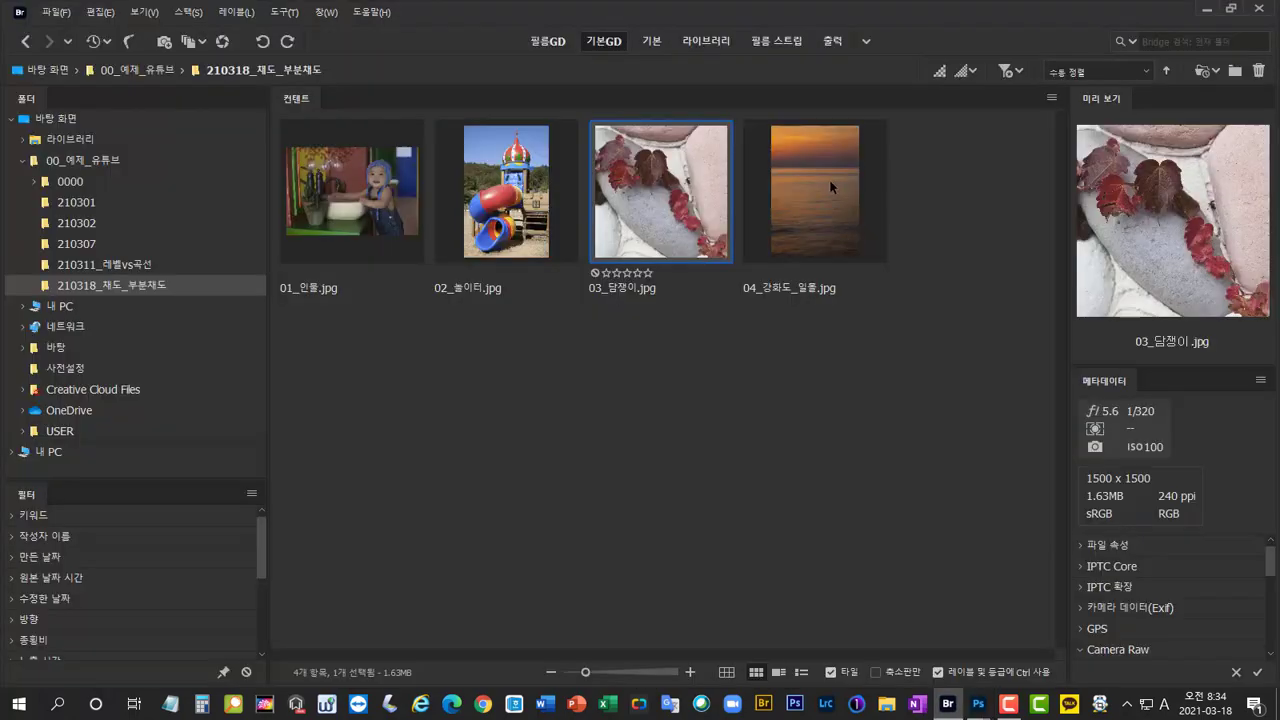
Open the sunset image 04_강화도_일몰.jpg in Photoshop
double_click(815, 191)
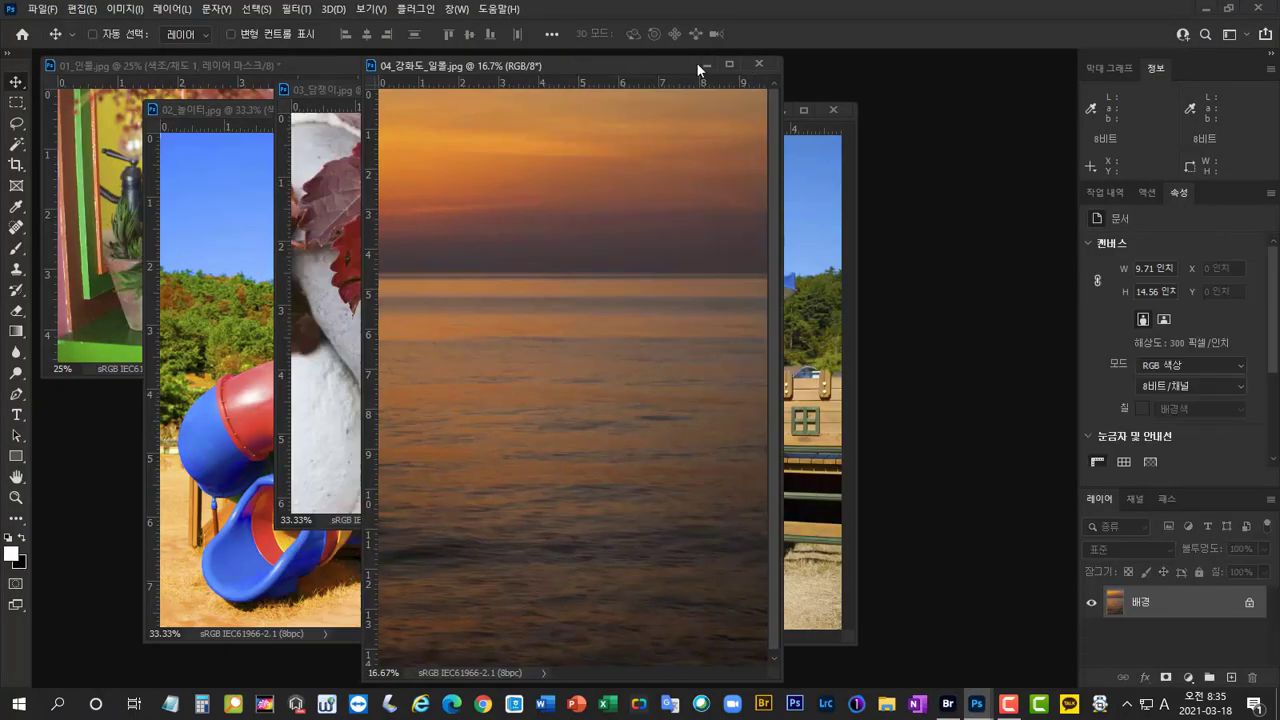
left_click_drag(689, 62, 674, 62)
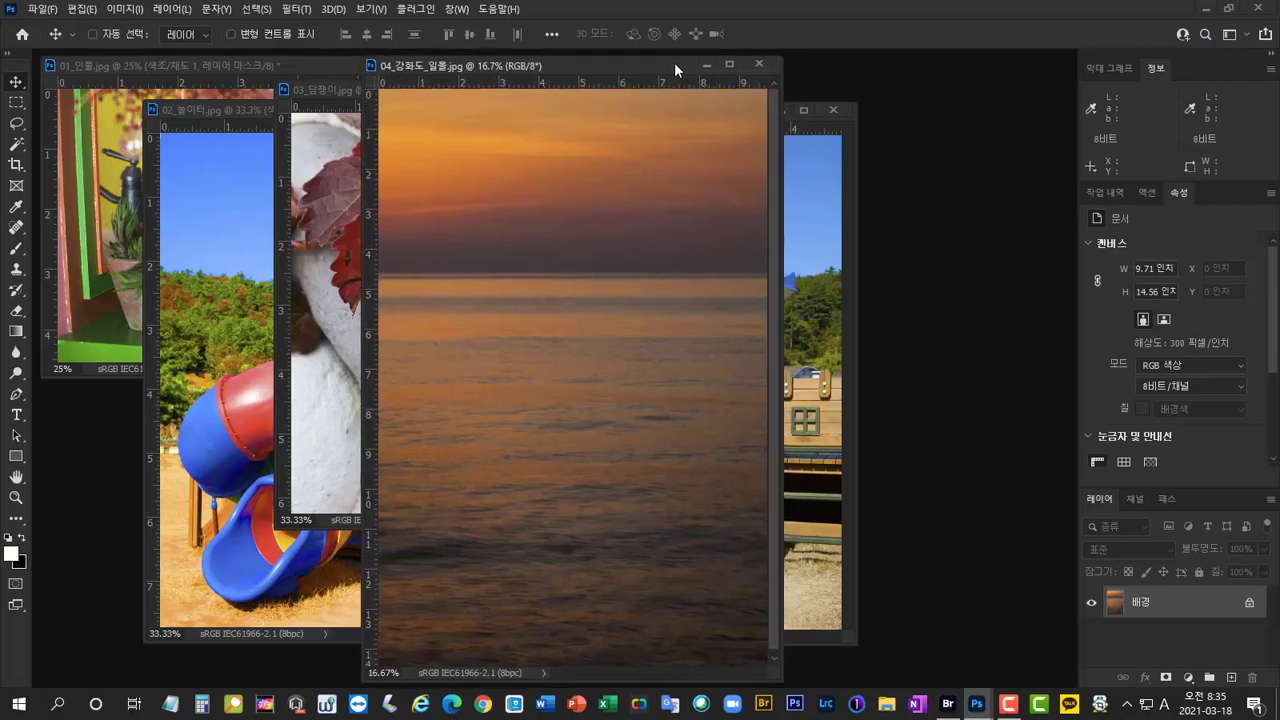
Add a Hue/Saturation adjustment layer to the sunset image and set its saturation to +78
left_click(1187, 678)
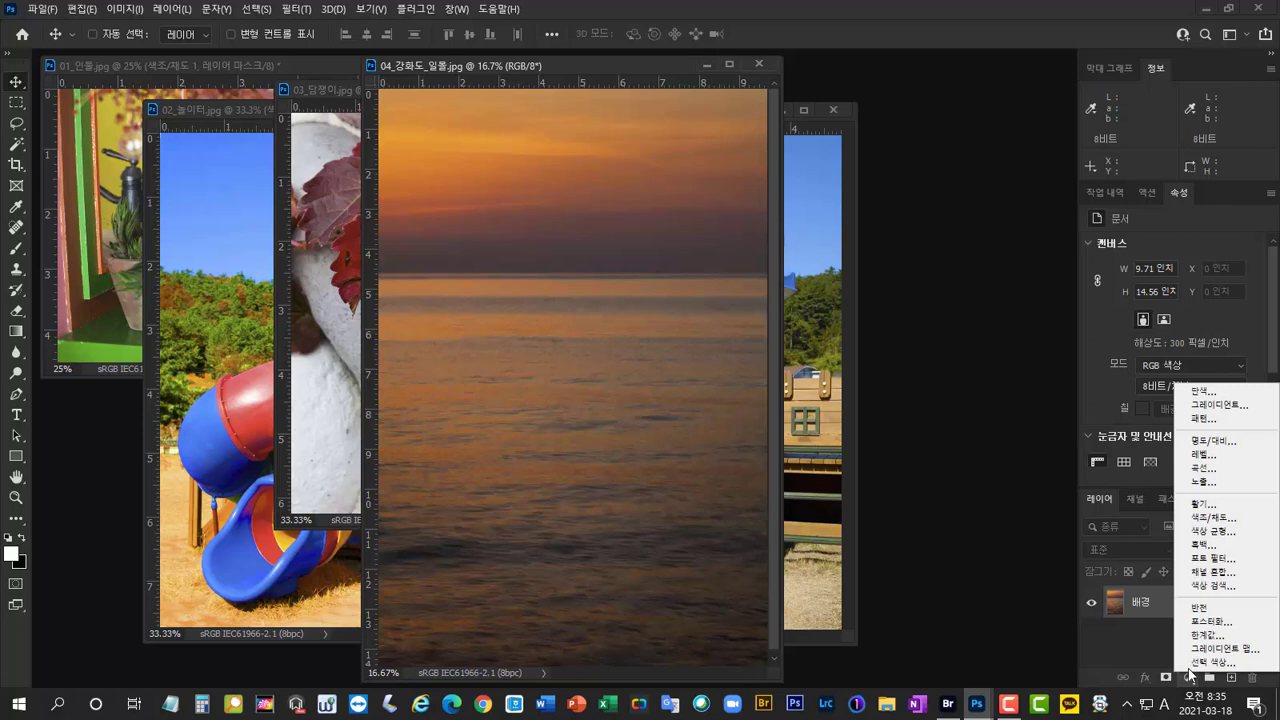
left_click(1226, 520)
left_click_drag(1188, 345, 1240, 355)
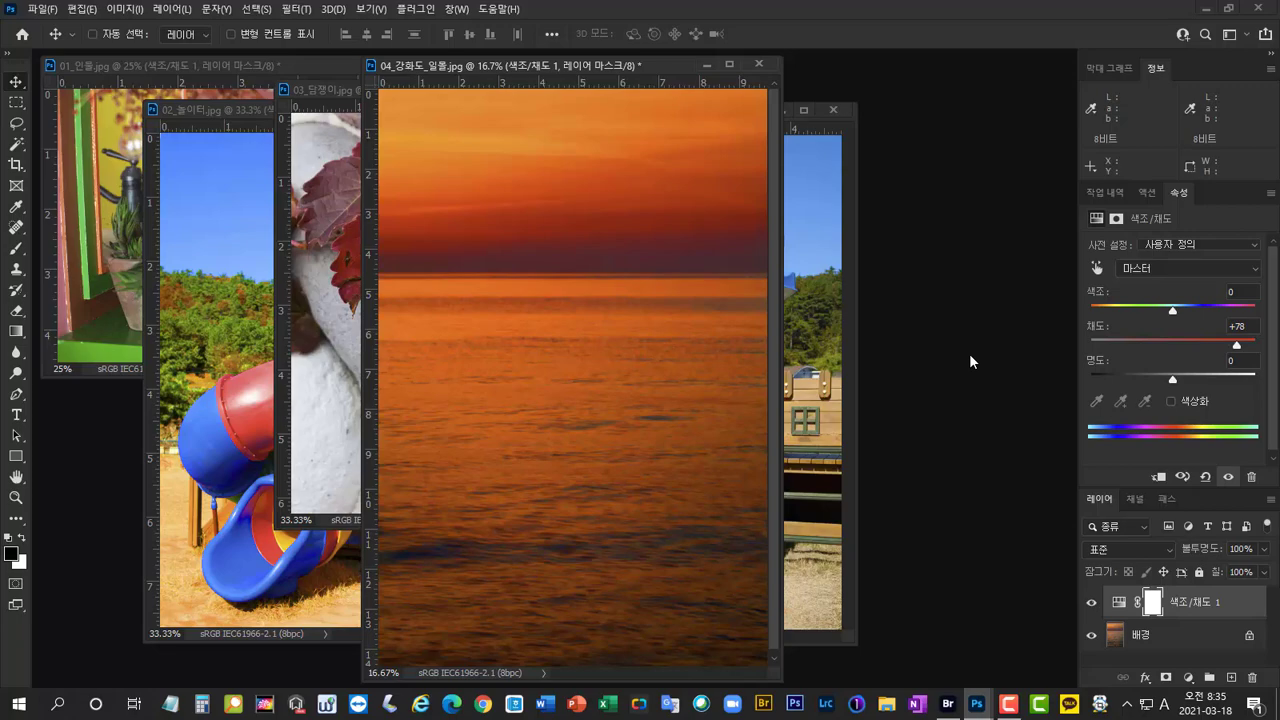
Examine the color transitions in the sunset sky above the horizon up close and return to the full image
key("ctrl+plus")
key("ctrl+plus")
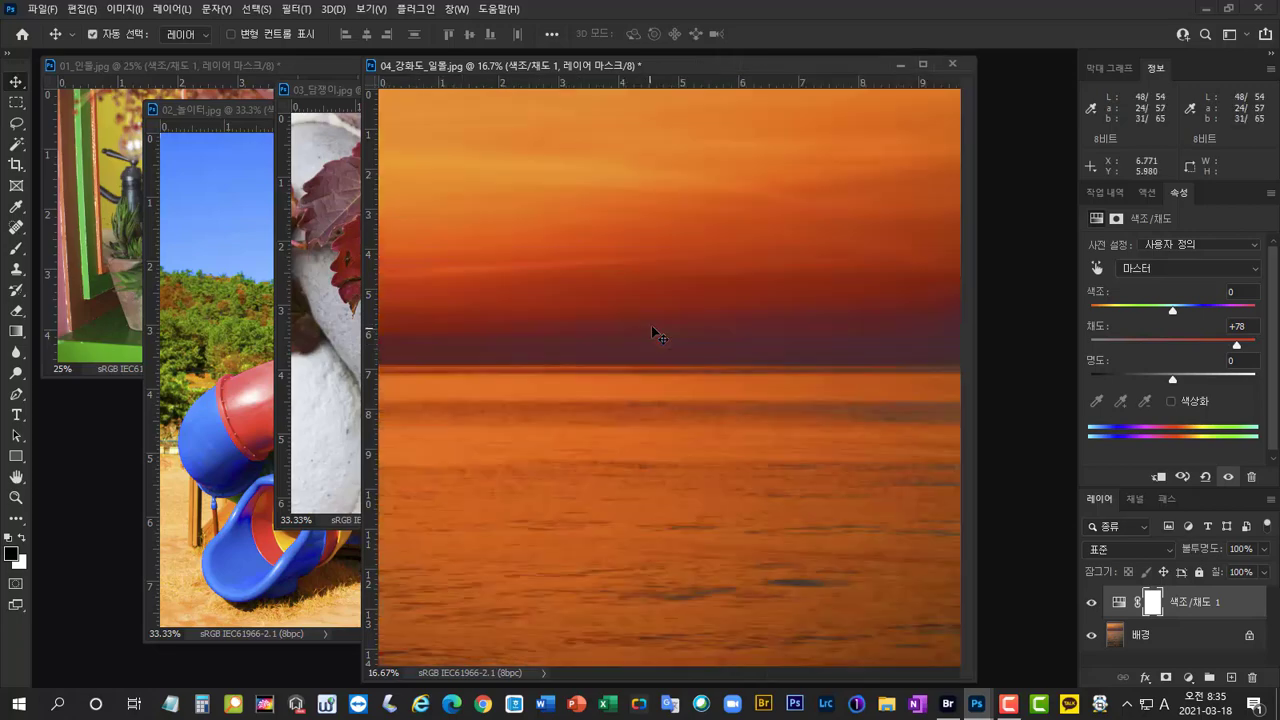
key("ctrl+plus")
left_click_drag(677, 243, 814, 432)
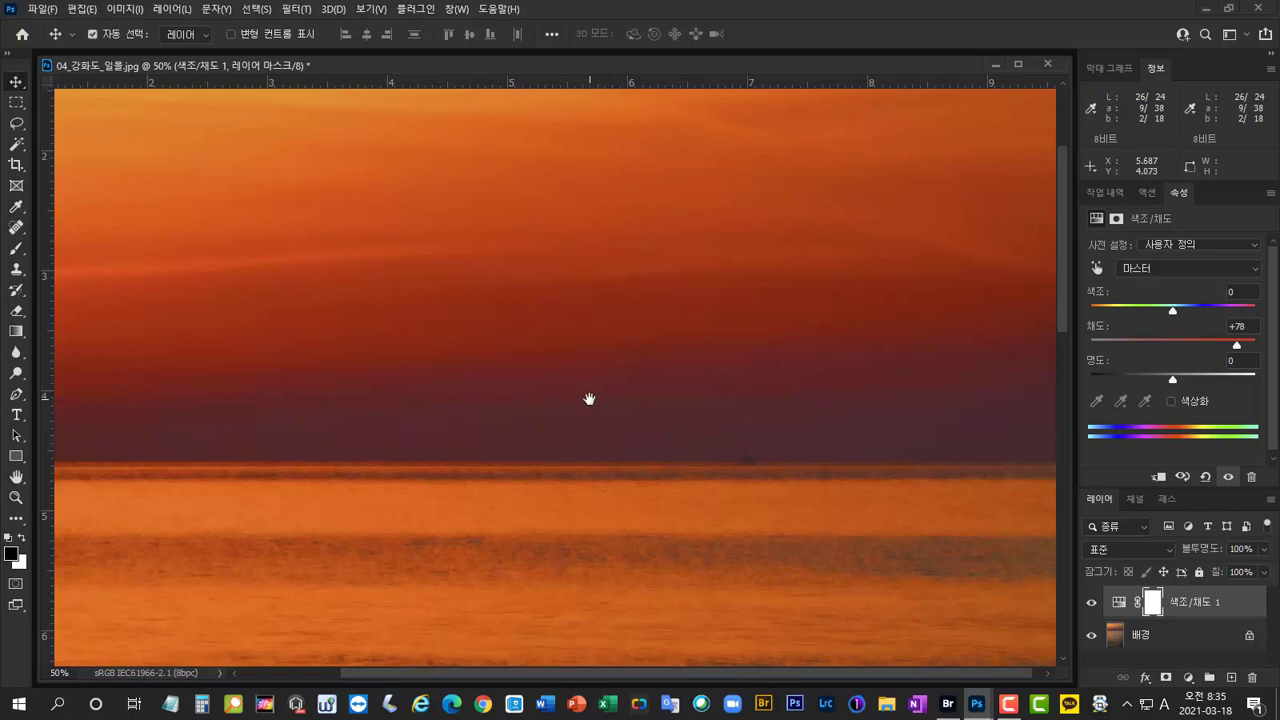
key("ctrl+0")
left_click_drag(268, 67, 598, 67)
Replace the sunset image's Hue/Saturation layer with a Vibrance adjustment layer set to vibrance +60 and saturation +10
left_click_drag(1220, 602, 1252, 677)
left_click(1188, 677)
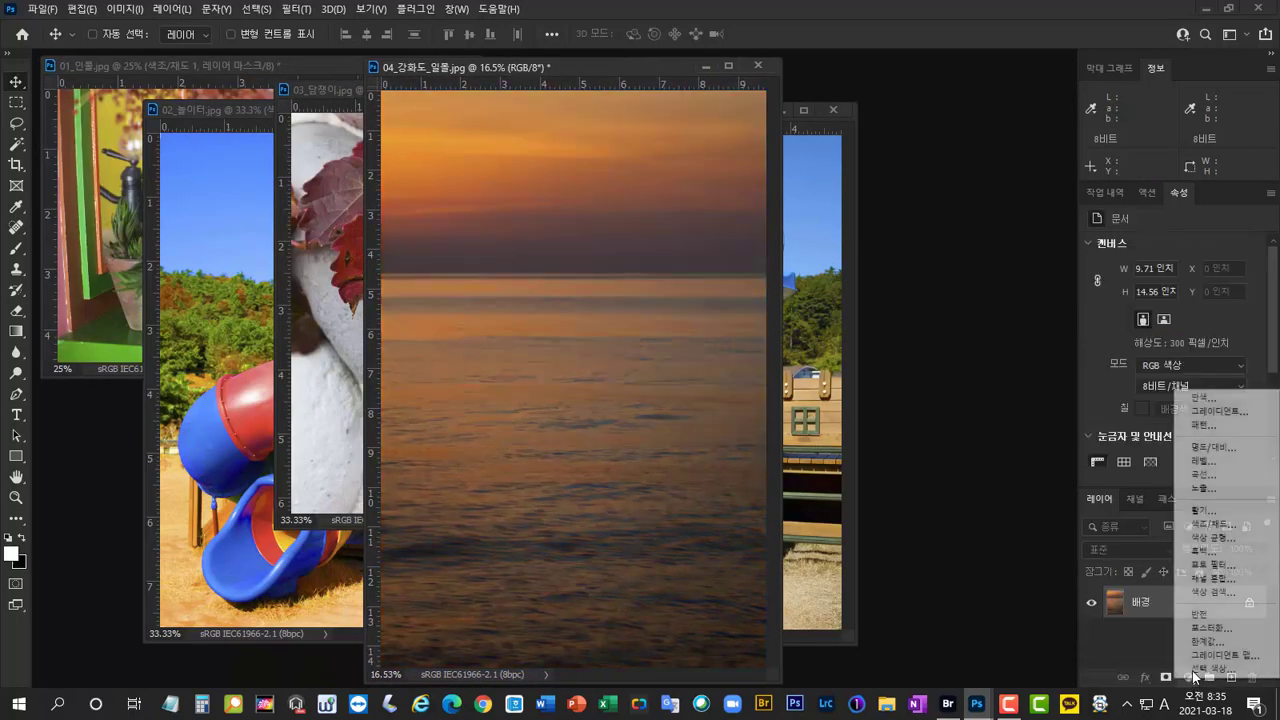
left_click(1215, 518)
left_click_drag(1177, 269, 1232, 266)
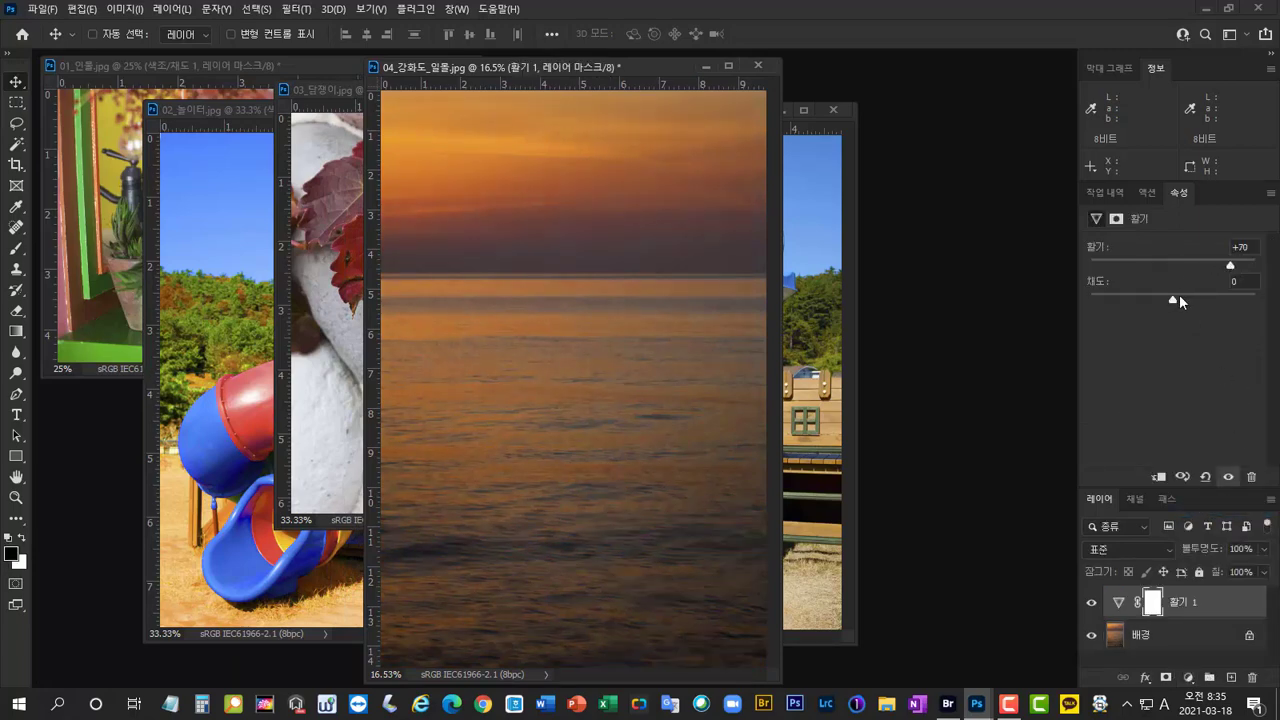
left_click_drag(1174, 297, 1182, 305)
left_click_drag(1225, 262, 1220, 265)
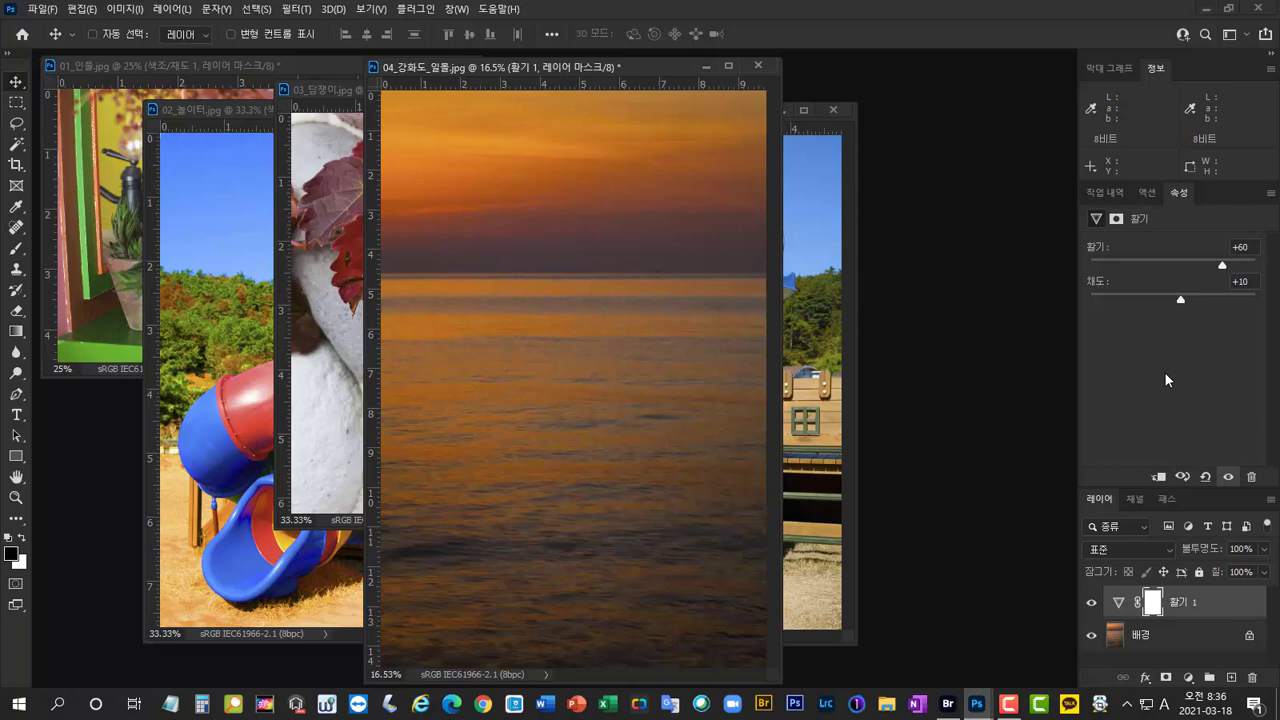
Examine the boundary between the trees and sky in the Hue/Saturation version of the playground image again
left_click_drag(568, 67, 572, 67)
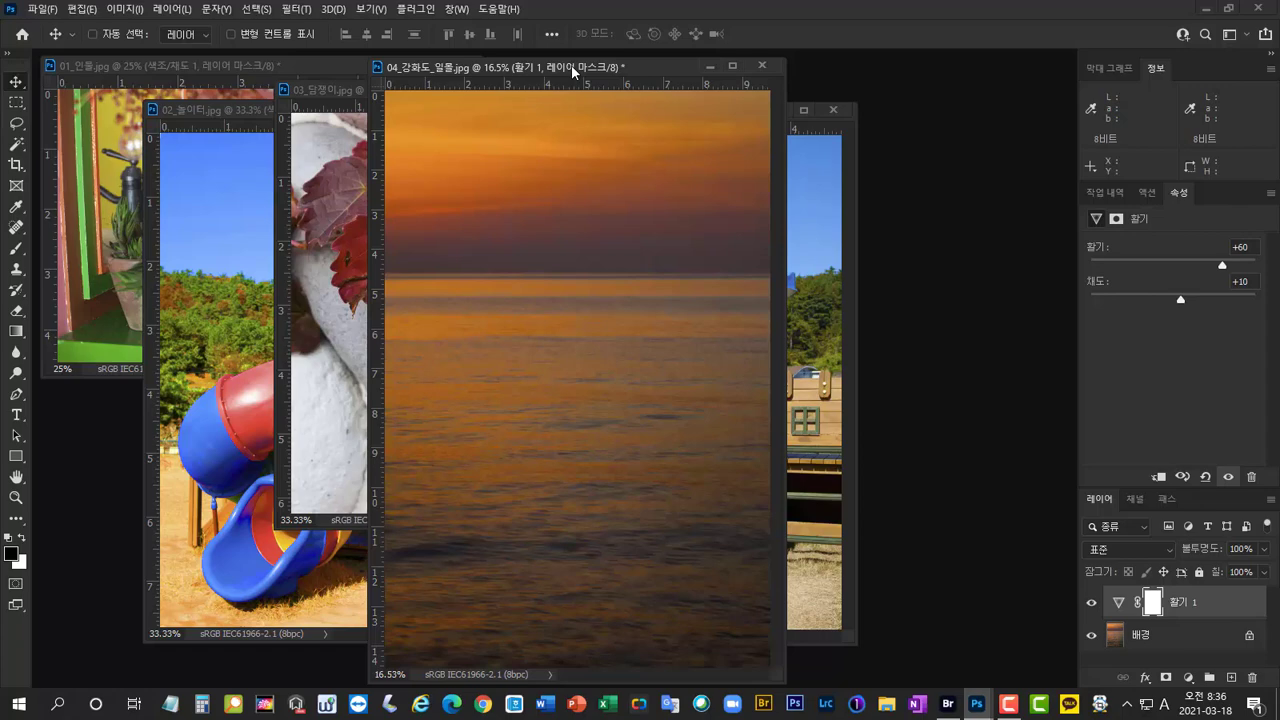
left_click(226, 114)
left_click_drag(226, 114, 266, 137)
left_click_drag(279, 309, 401, 441)
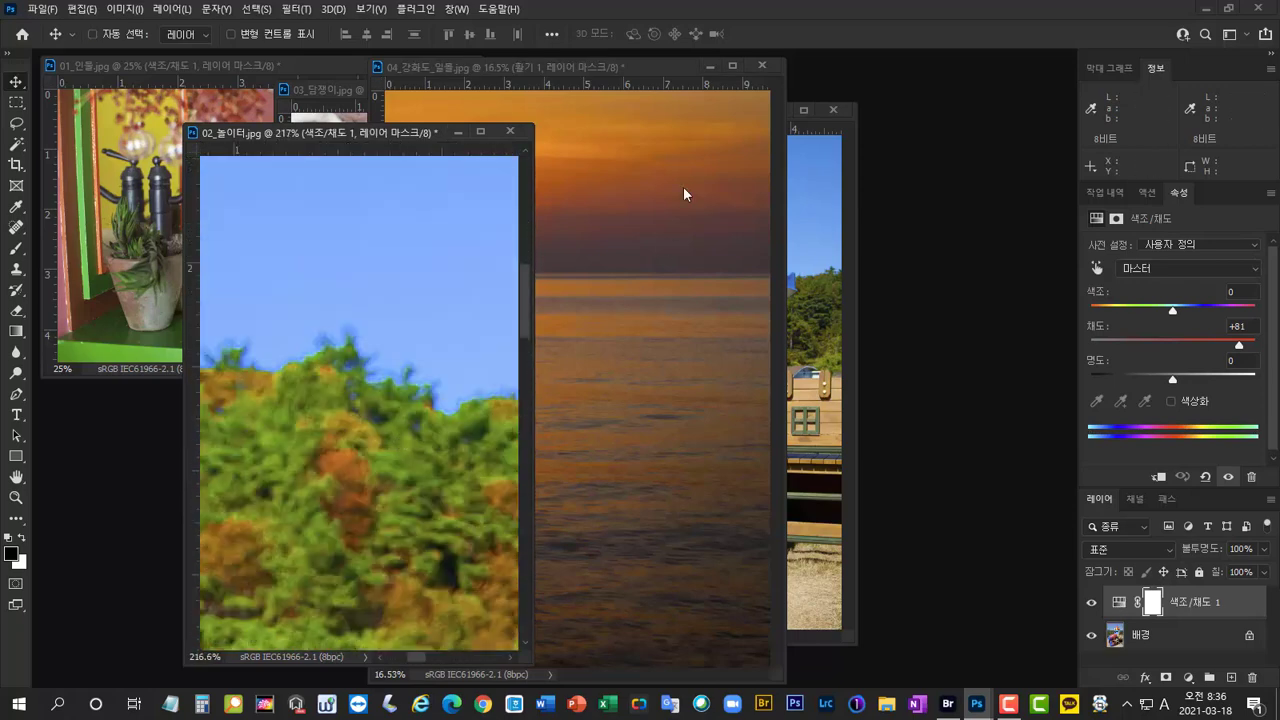
Set the saturation of the sunset image's Vibrance layer to +97 and examine the sky above the horizon up close
left_click_drag(657, 69, 717, 67)
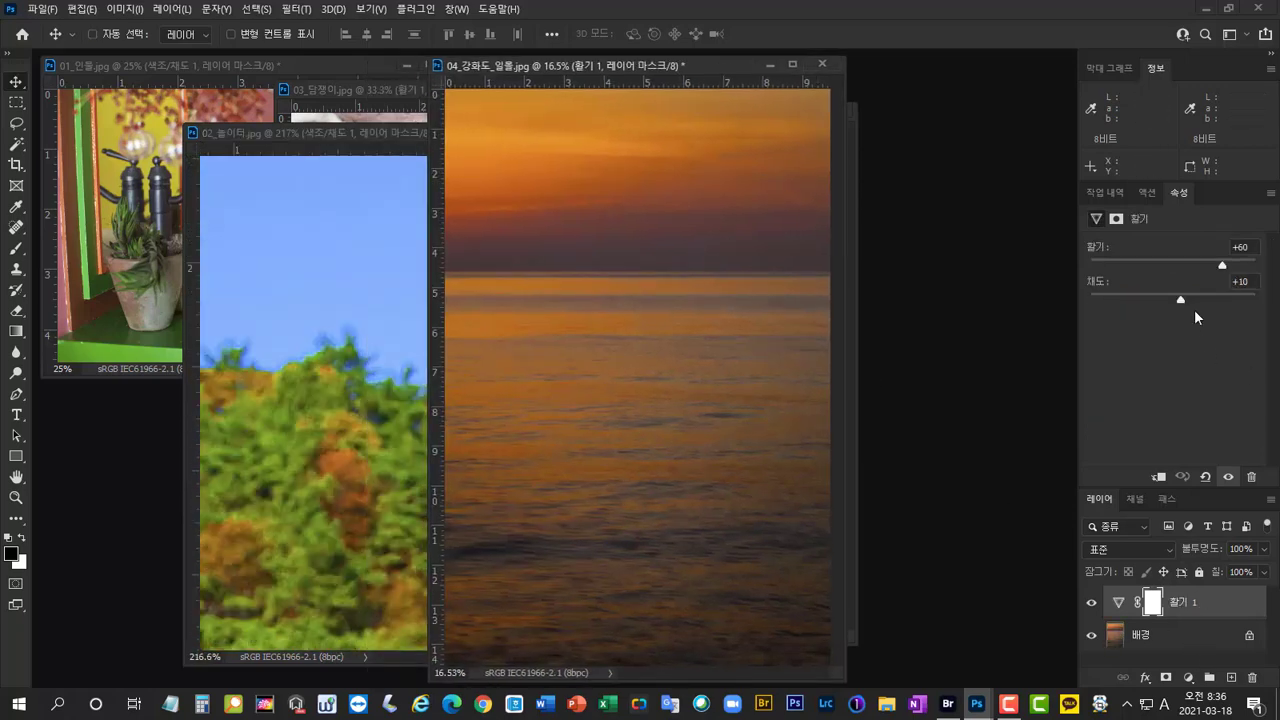
left_click_drag(1184, 300, 1252, 298)
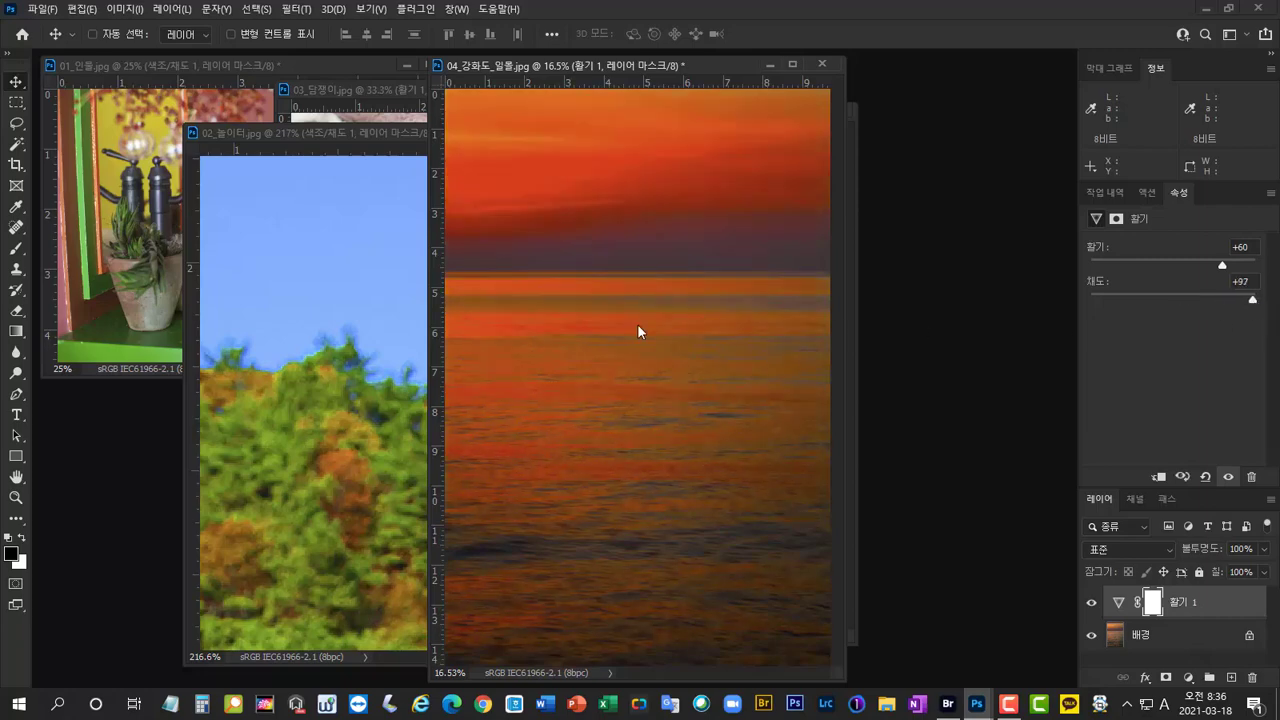
left_click_drag(608, 351, 598, 490)
left_click_drag(650, 275, 600, 458)
left_click_drag(669, 323, 665, 437)
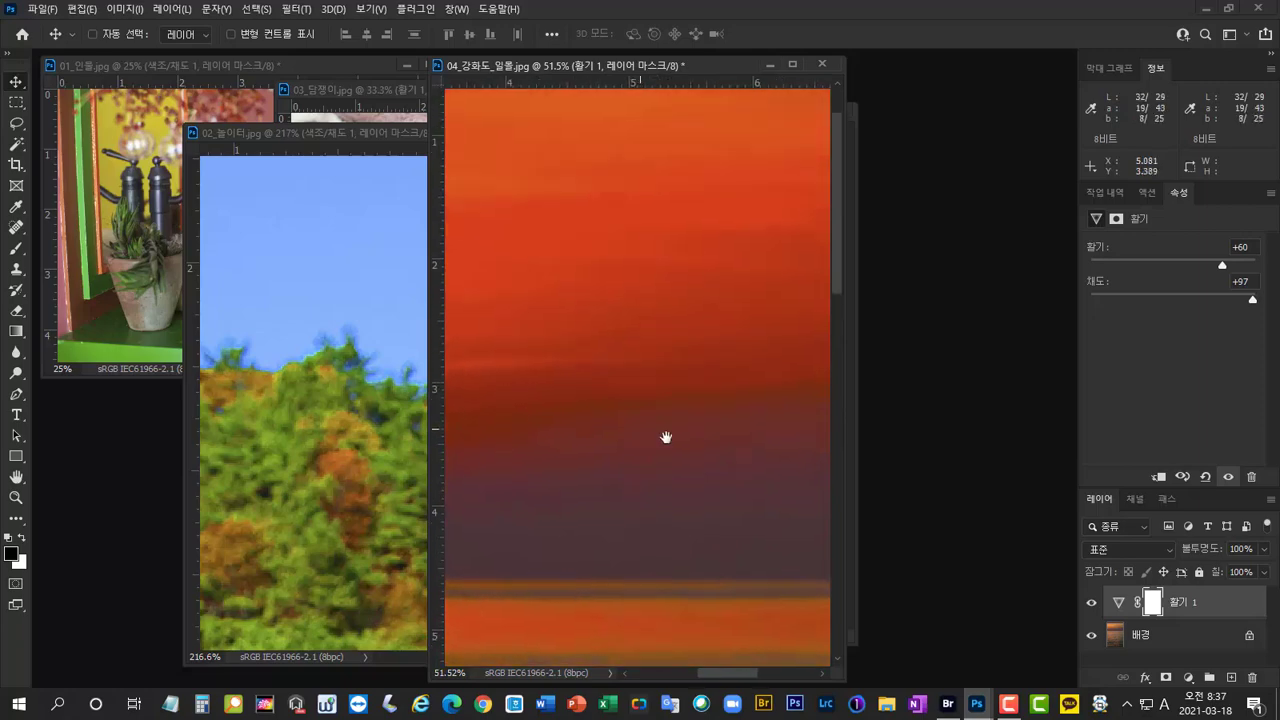
Examine the water reflections in the oversaturated sunset image up close, return to the full image and place it beside the playground image
left_click_drag(717, 478, 669, 244)
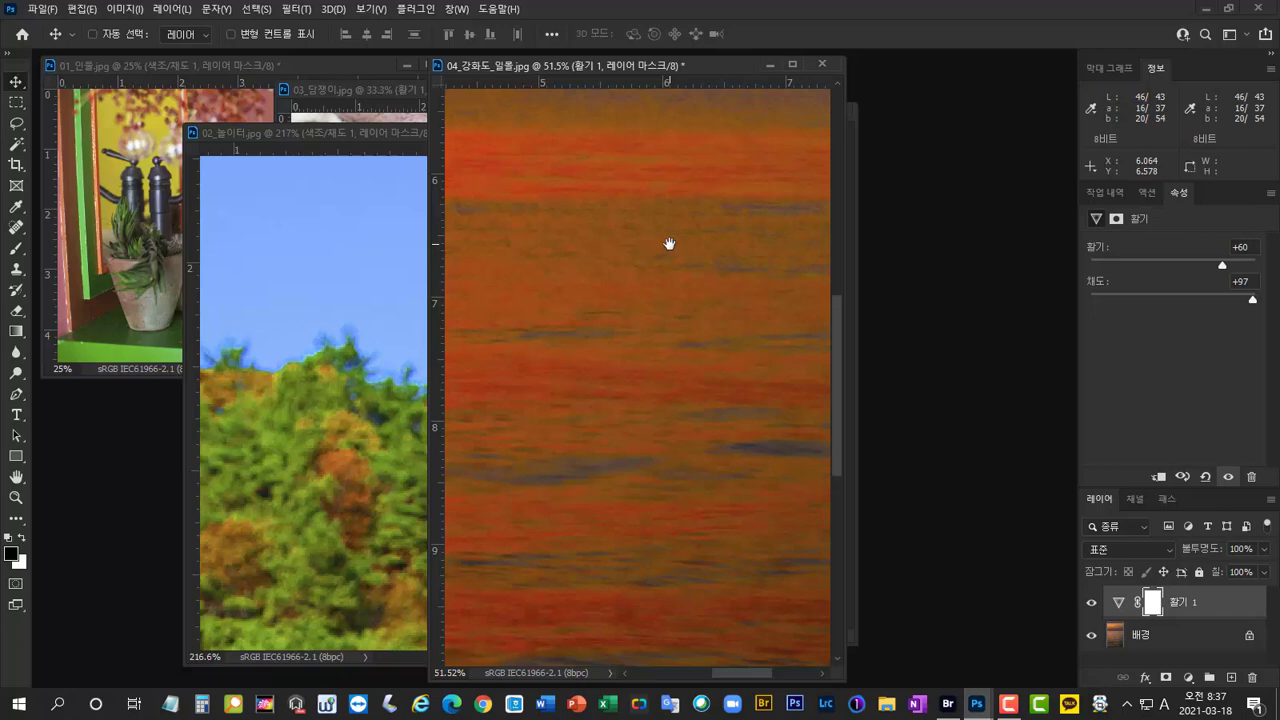
key("ctrl+0")
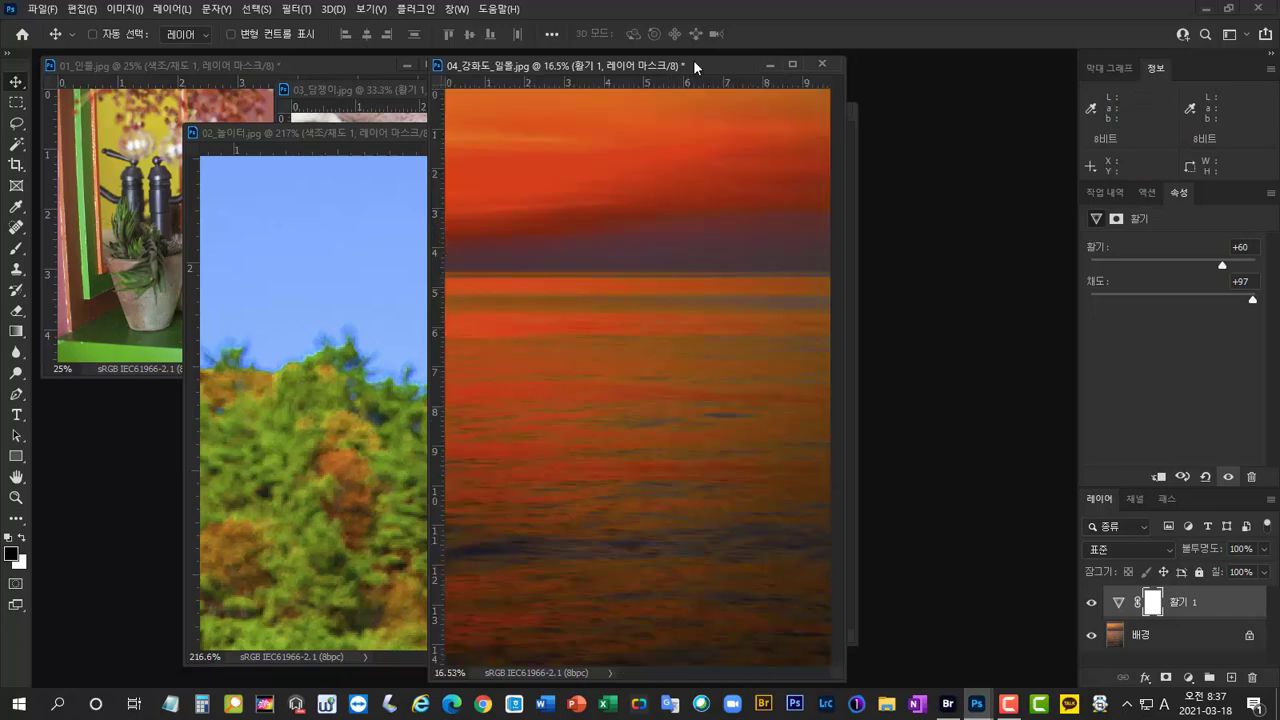
left_click_drag(693, 59, 852, 63)
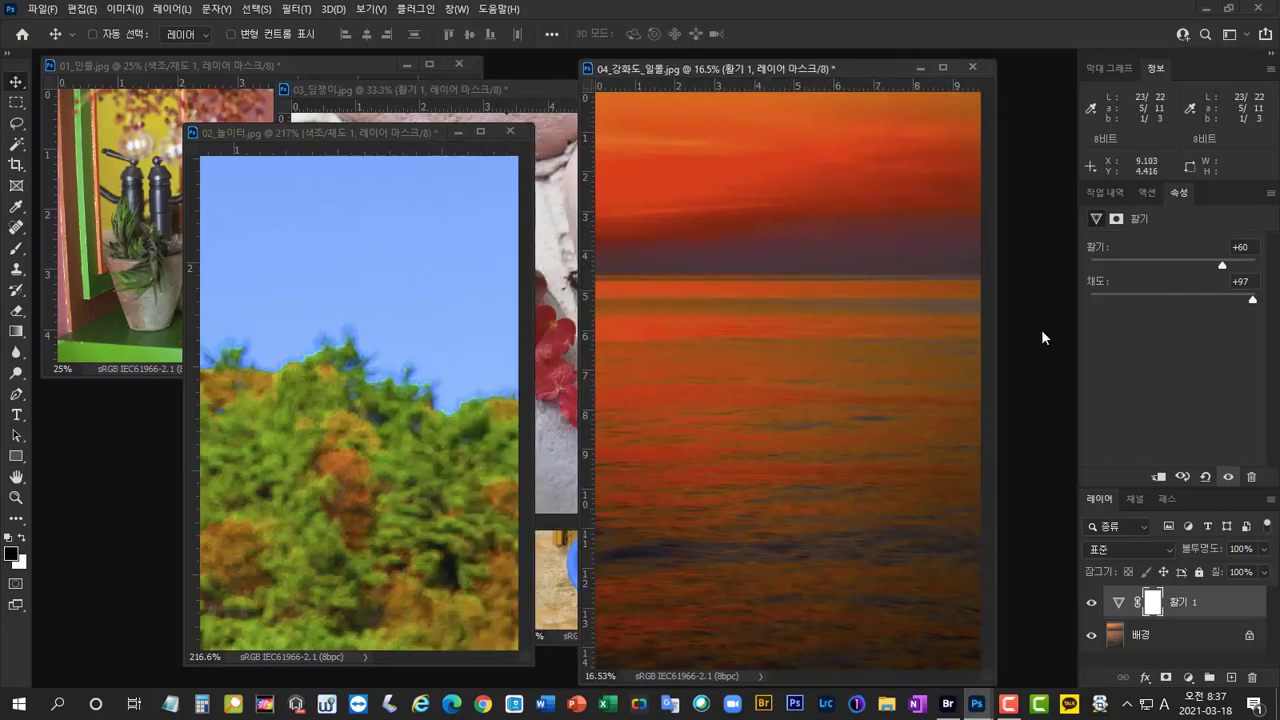
left_click(1176, 296)
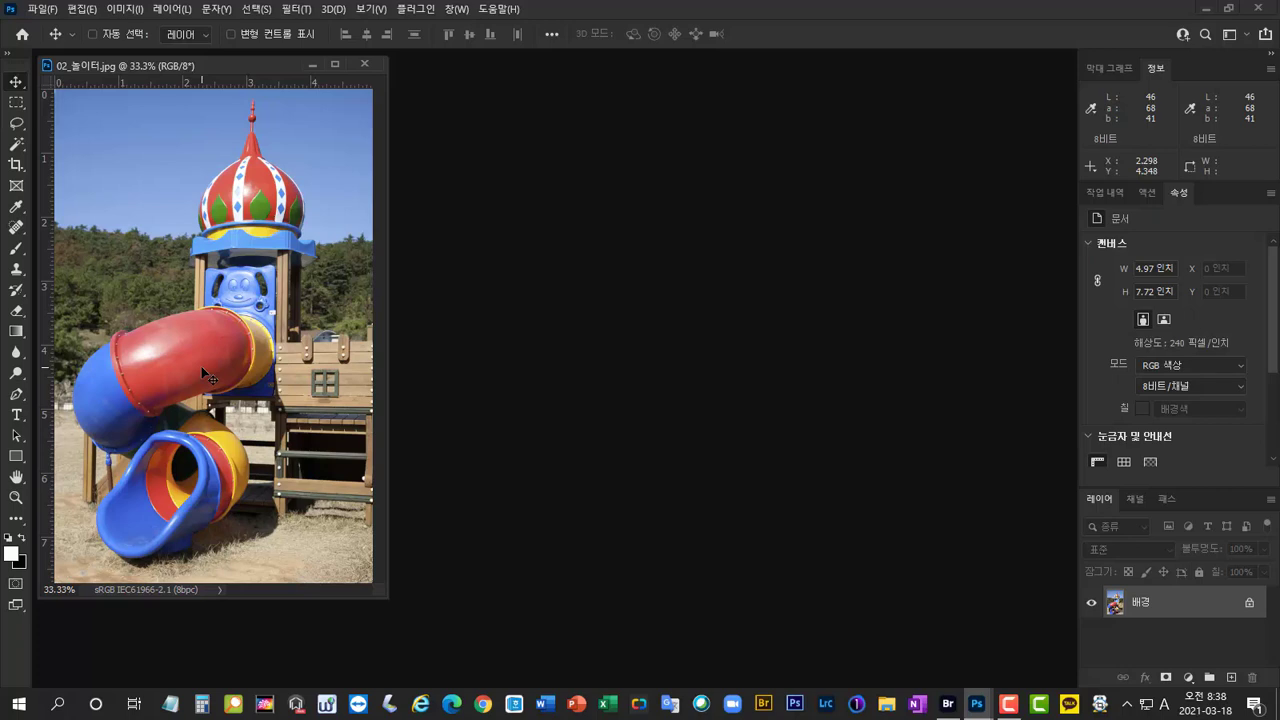
Add a Hue/Saturation adjustment layer to the playground image and raise the Cyans saturation to +100 by on-image adjustment on the sky
left_click(1188, 677)
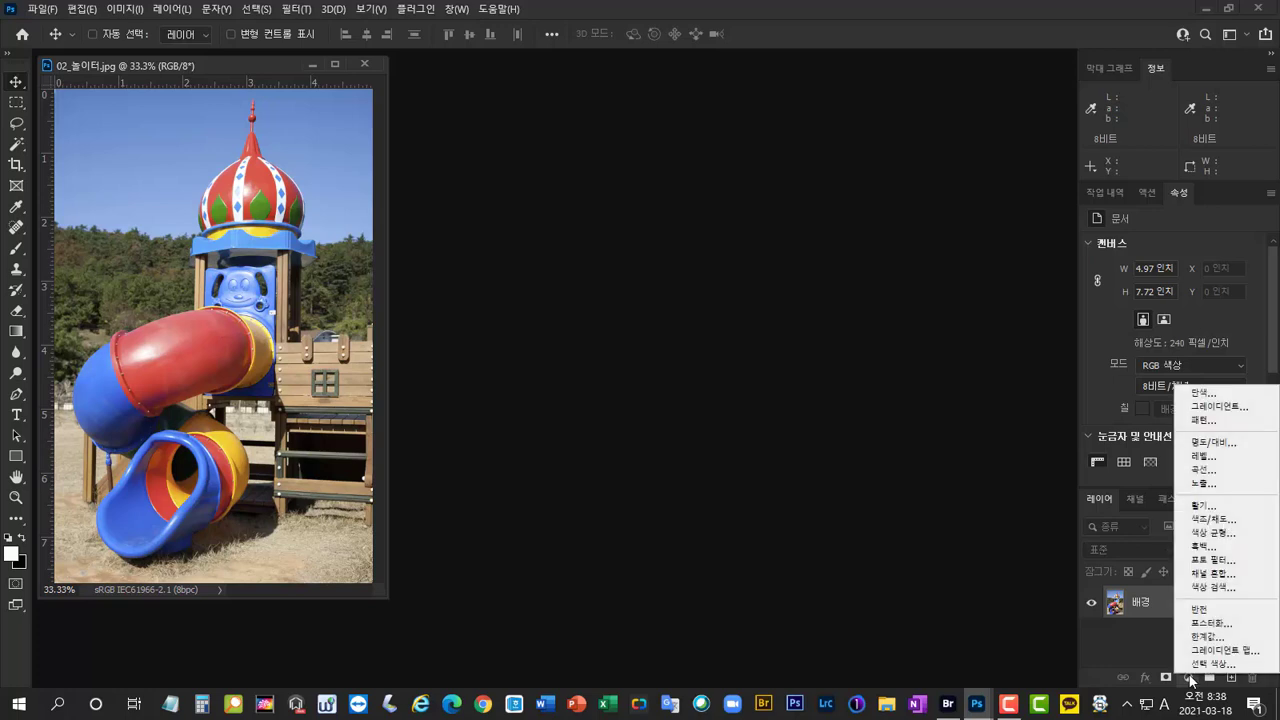
left_click(1210, 519)
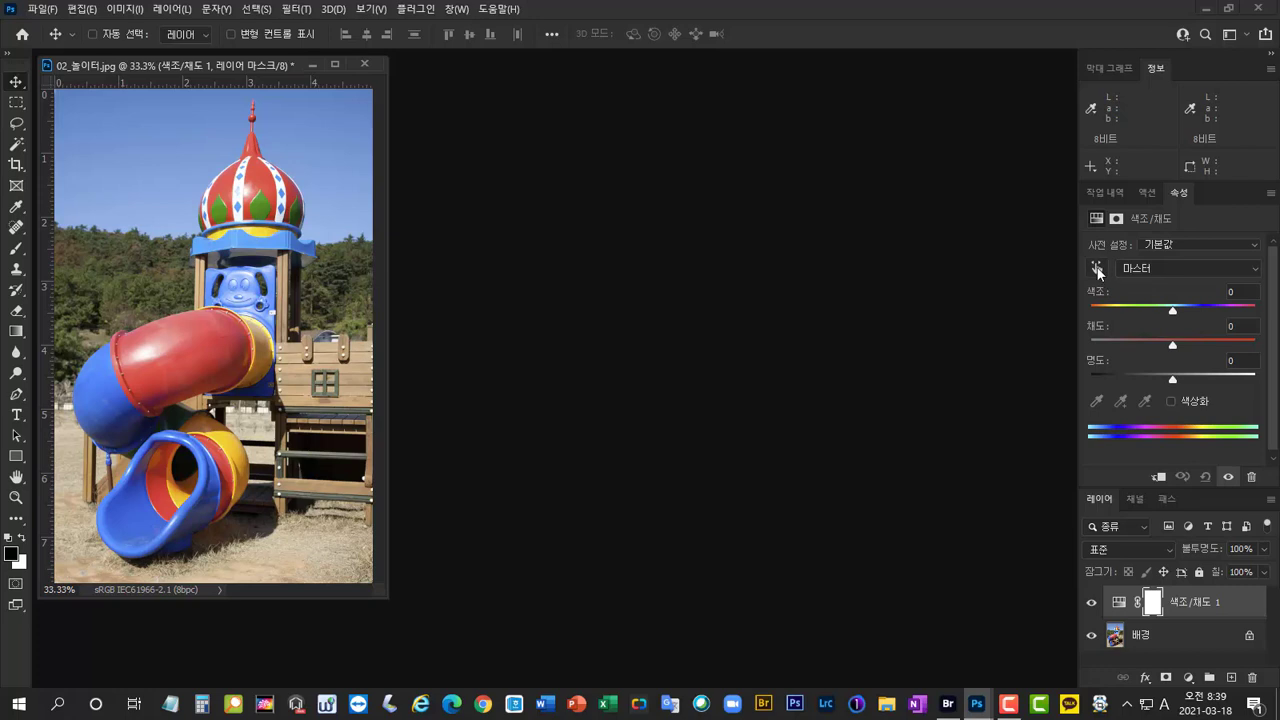
left_click(1097, 269)
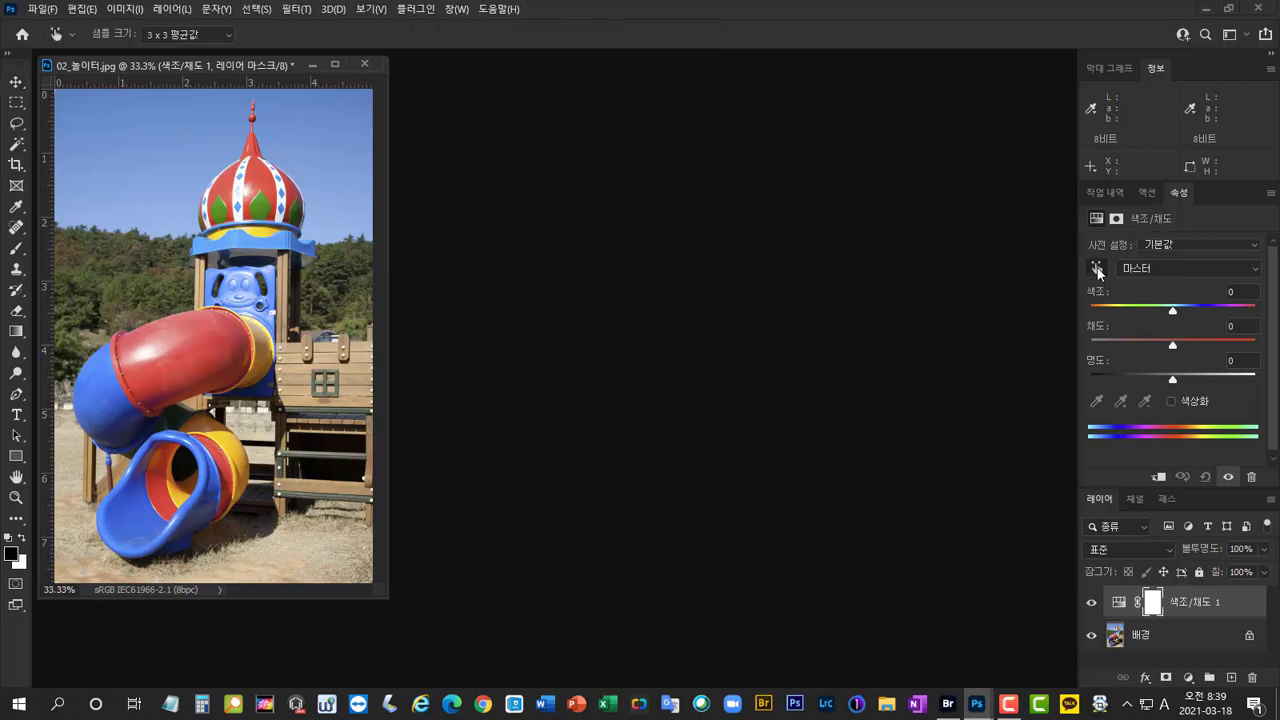
left_click(166, 134)
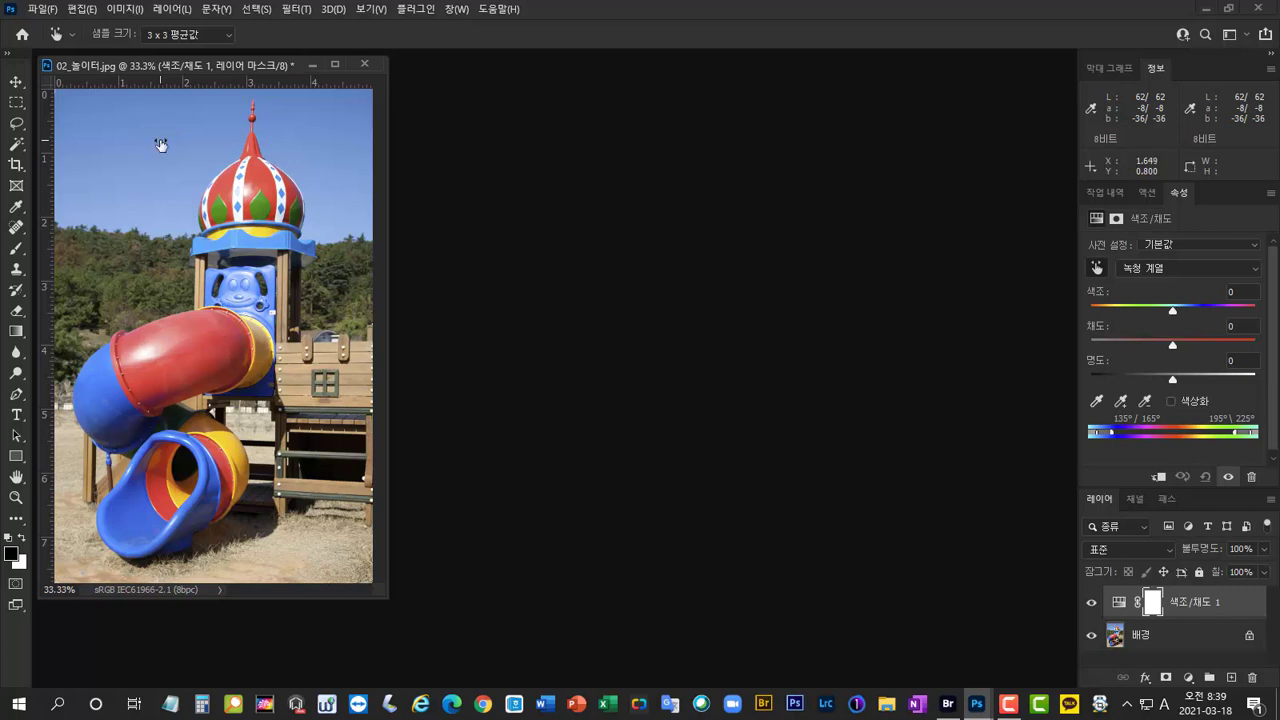
left_click_drag(160, 145, 928, 232)
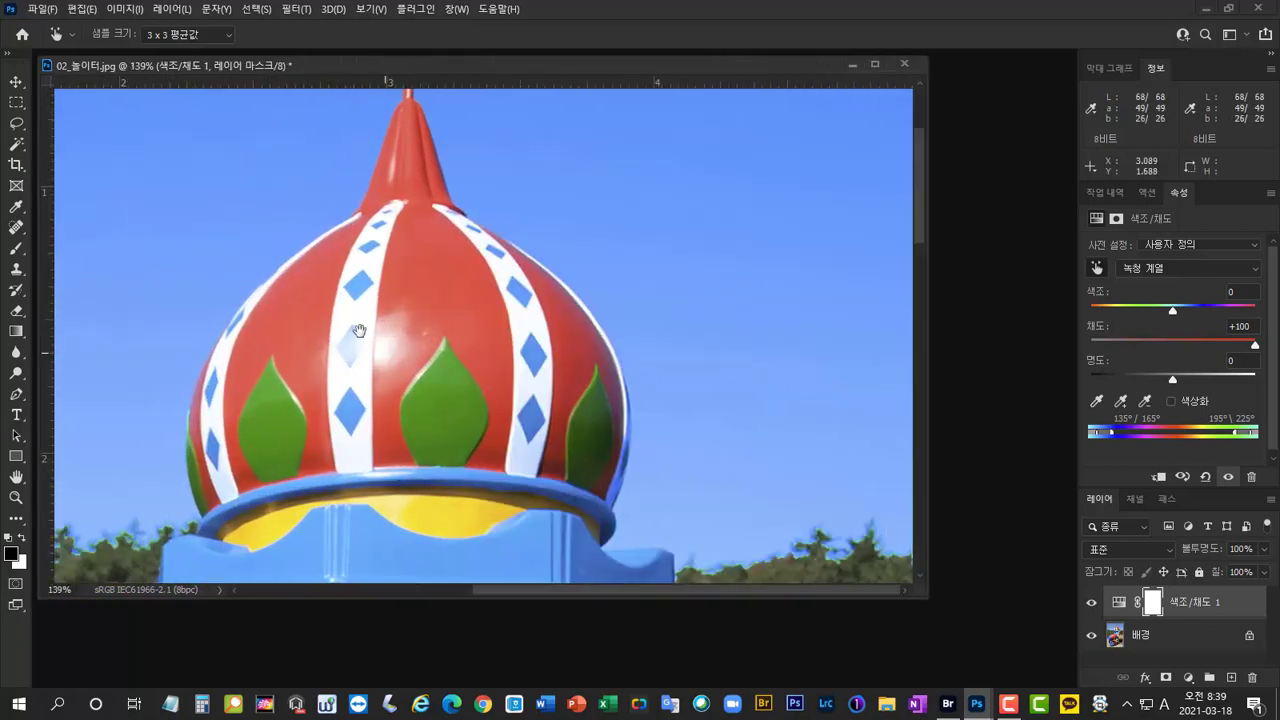
Set the Cyans saturation of the playground image's Hue/Saturation layer to +50
left_click_drag(278, 188, 547, 362)
left_click_drag(576, 291, 616, 301)
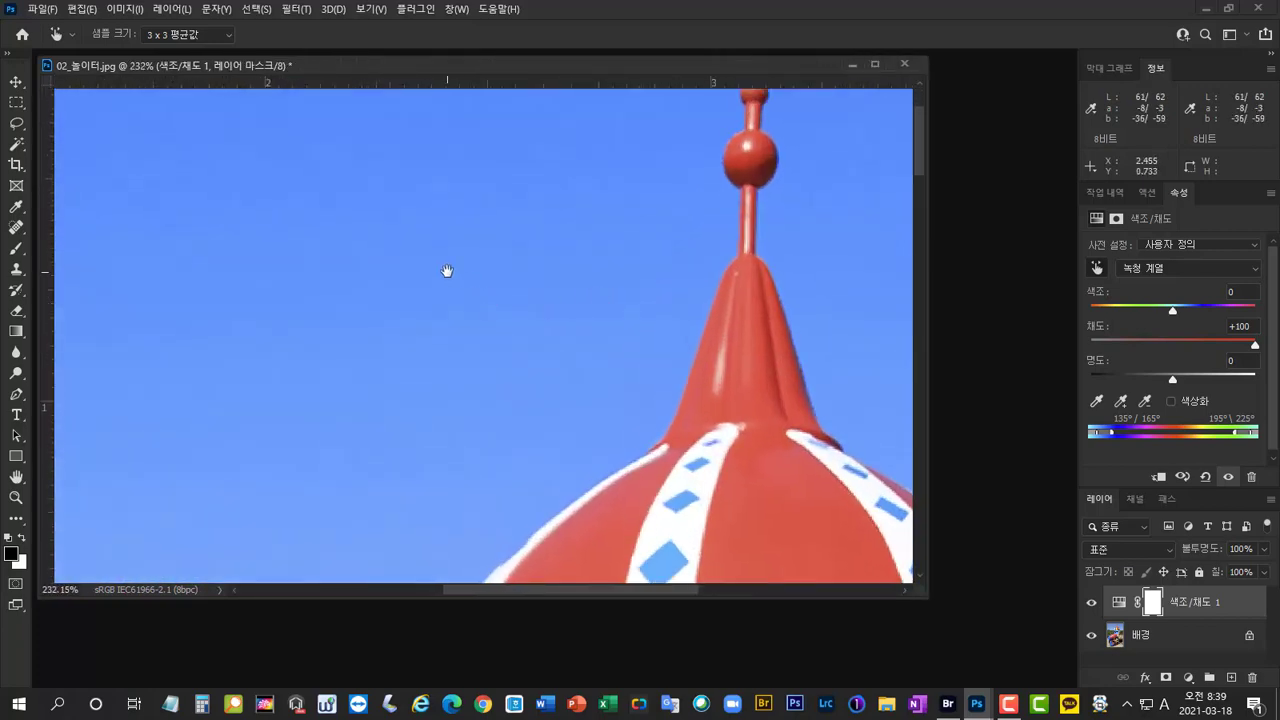
left_click_drag(447, 271, 517, 346)
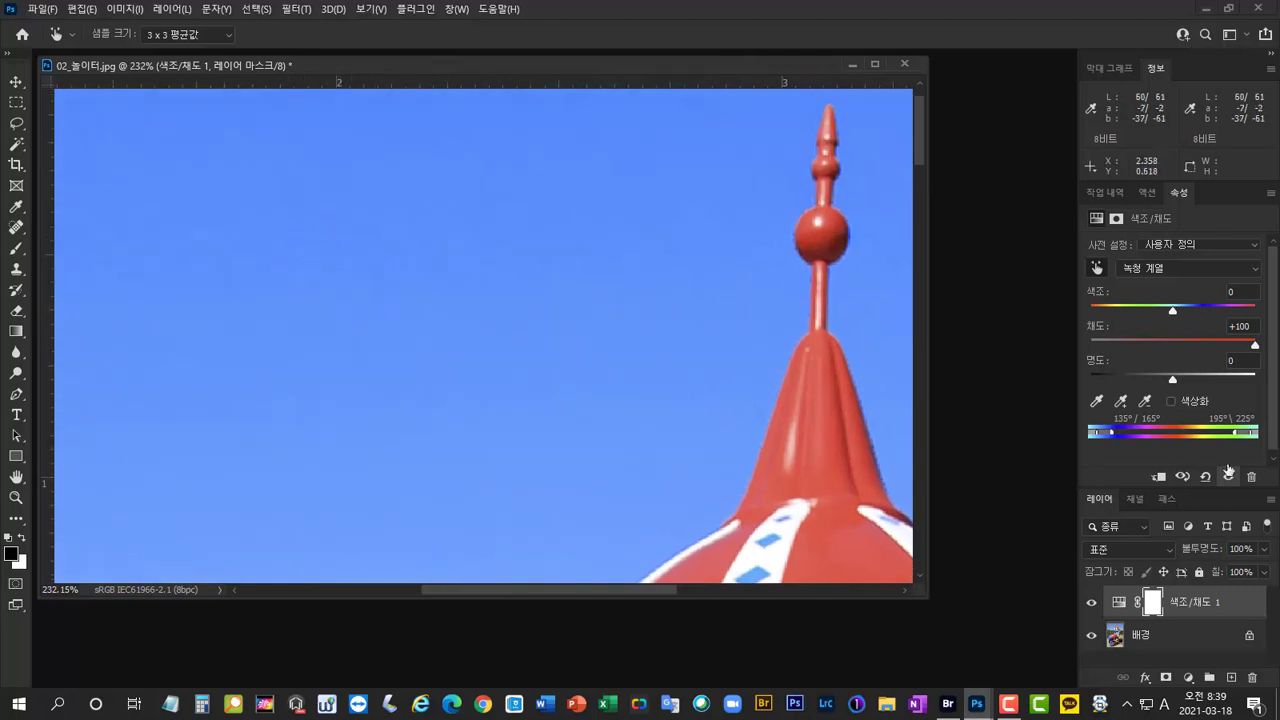
mouse_move(1255, 345)
left_mouse_down()
mouse_move(1222, 348)
mouse_move(1256, 350)
left_mouse_up()
mouse_move(1228, 346)
left_mouse_down()
mouse_move(1190, 347)
mouse_move(1209, 346)
left_mouse_up()
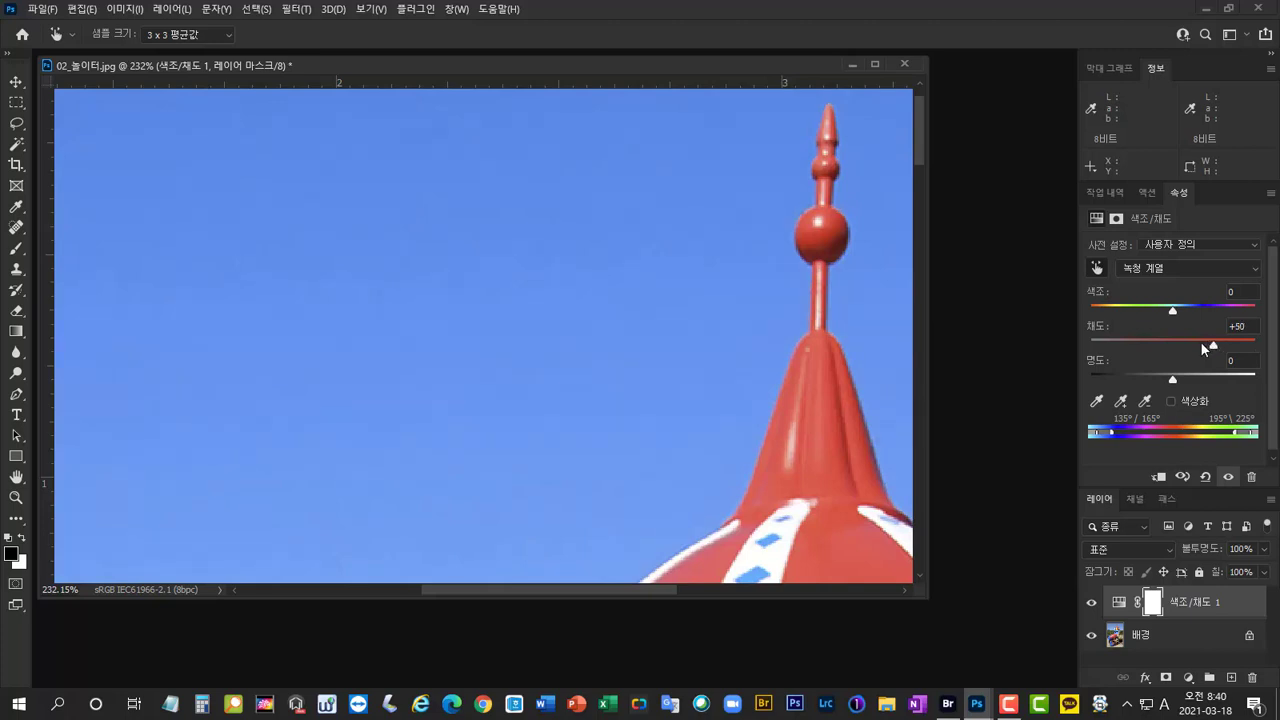
left_click_drag(640, 530, 695, 330)
left_click_drag(668, 497, 620, 311)
key("ctrl+0")
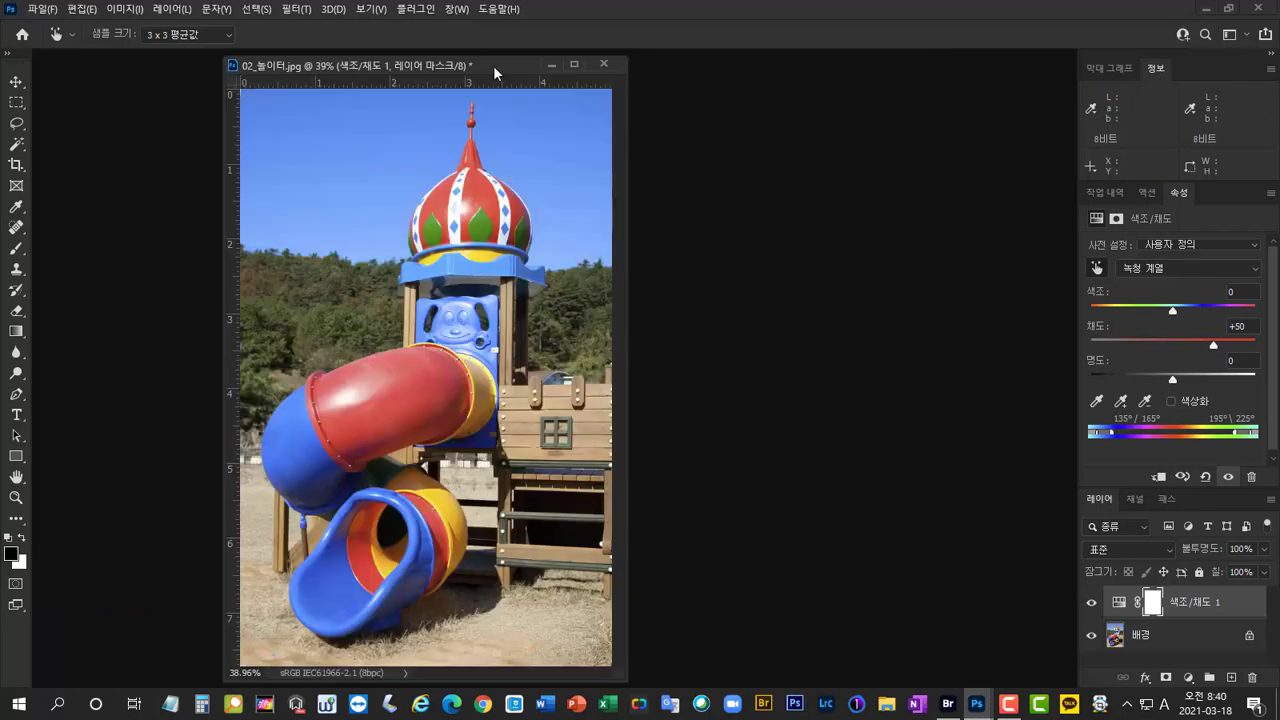
Raise the Reds saturation to +36 by on-image adjustment on the red slide tube
left_click(401, 392)
left_click_drag(401, 392, 429, 392)
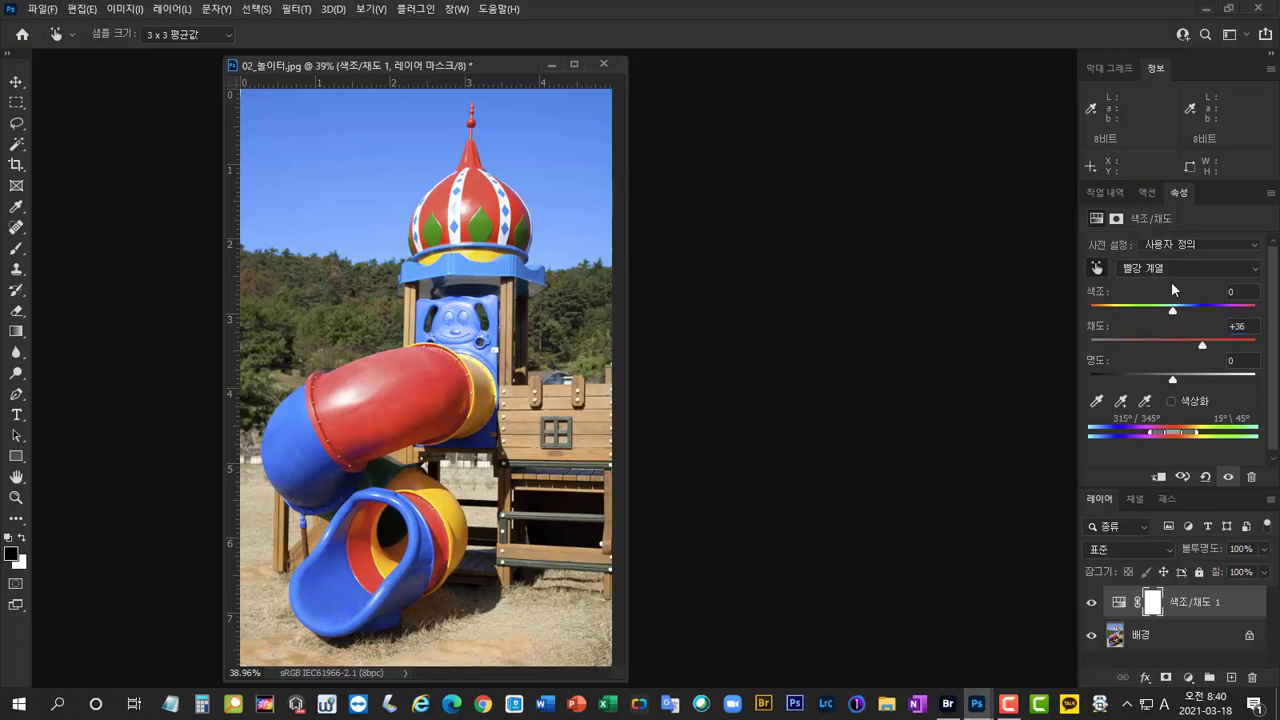
left_click(1097, 270)
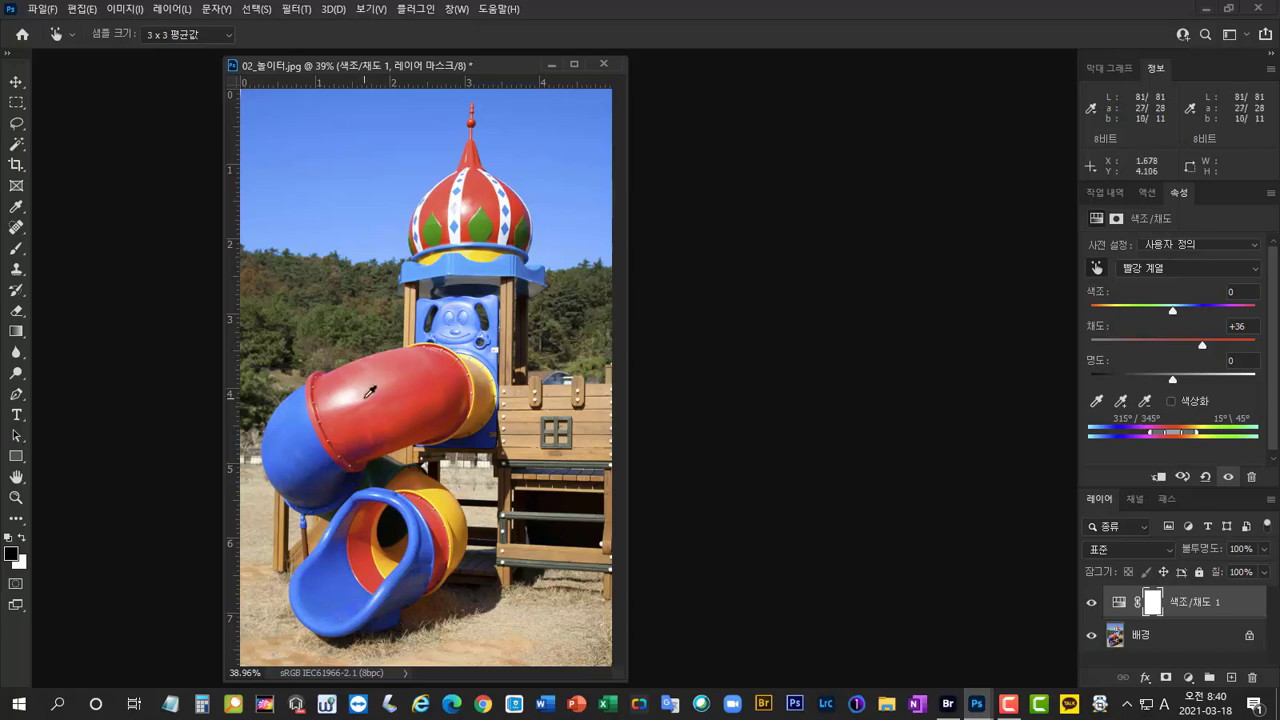
Review the Cyans range, widen the Reds range to 299°/327° and 30°\57°, and activate the Add to Sample eyedropper
left_click(1211, 265)
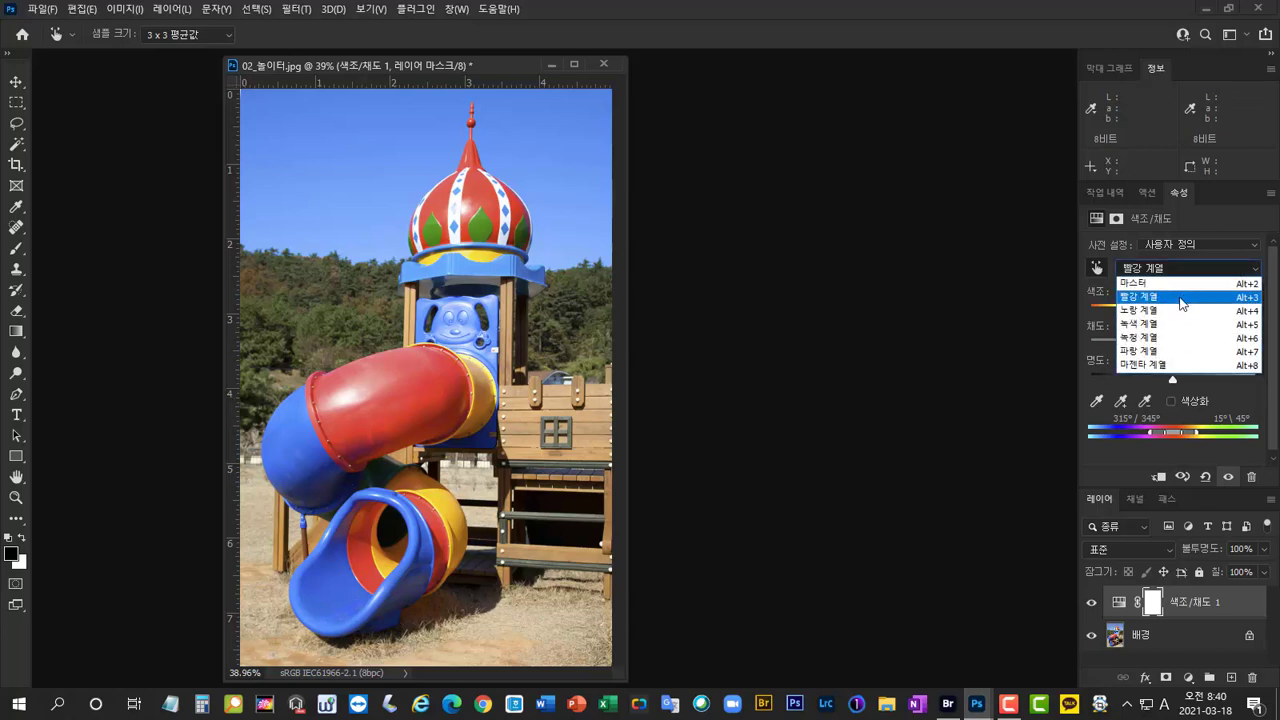
left_click(1176, 351)
key("Up")
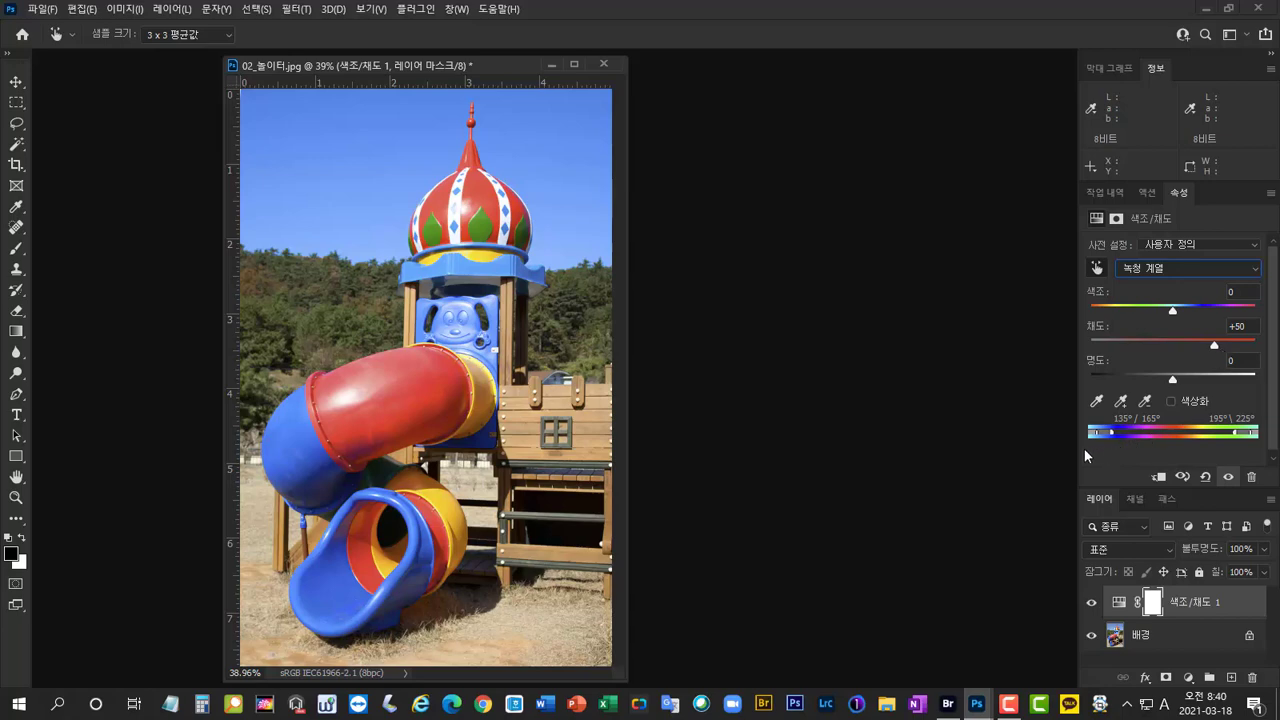
left_click(1170, 268)
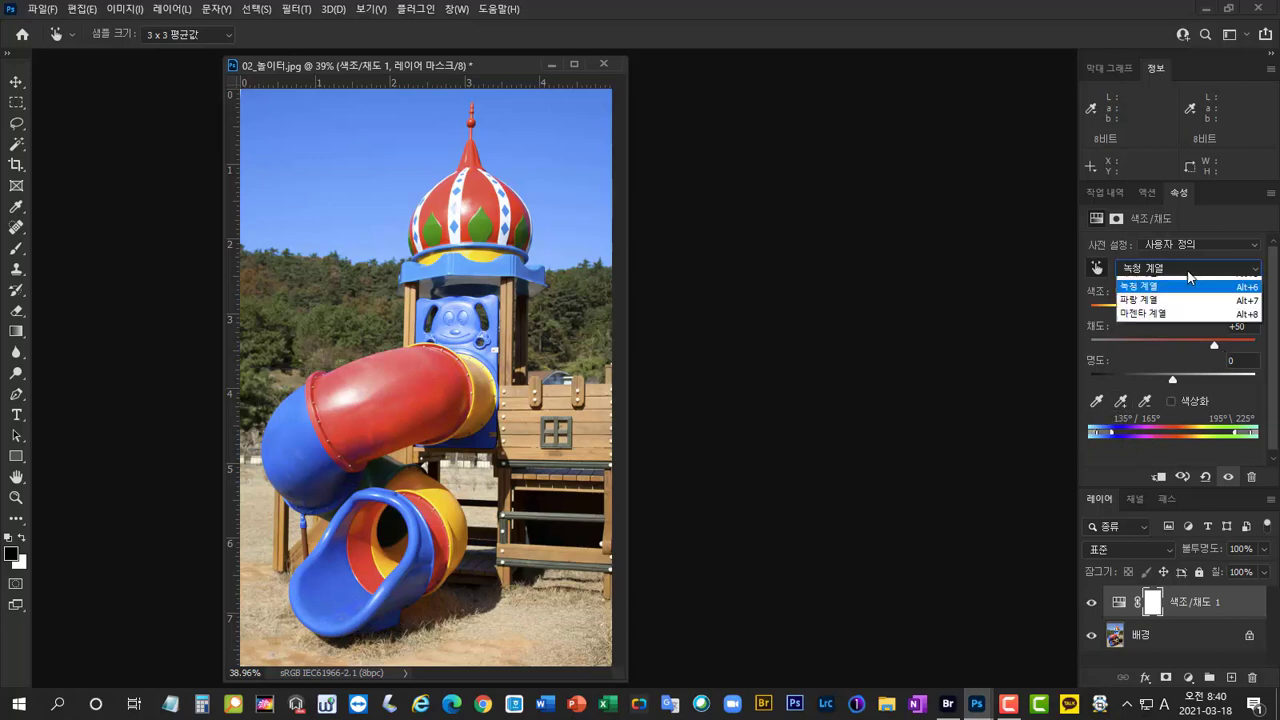
left_click(1170, 297)
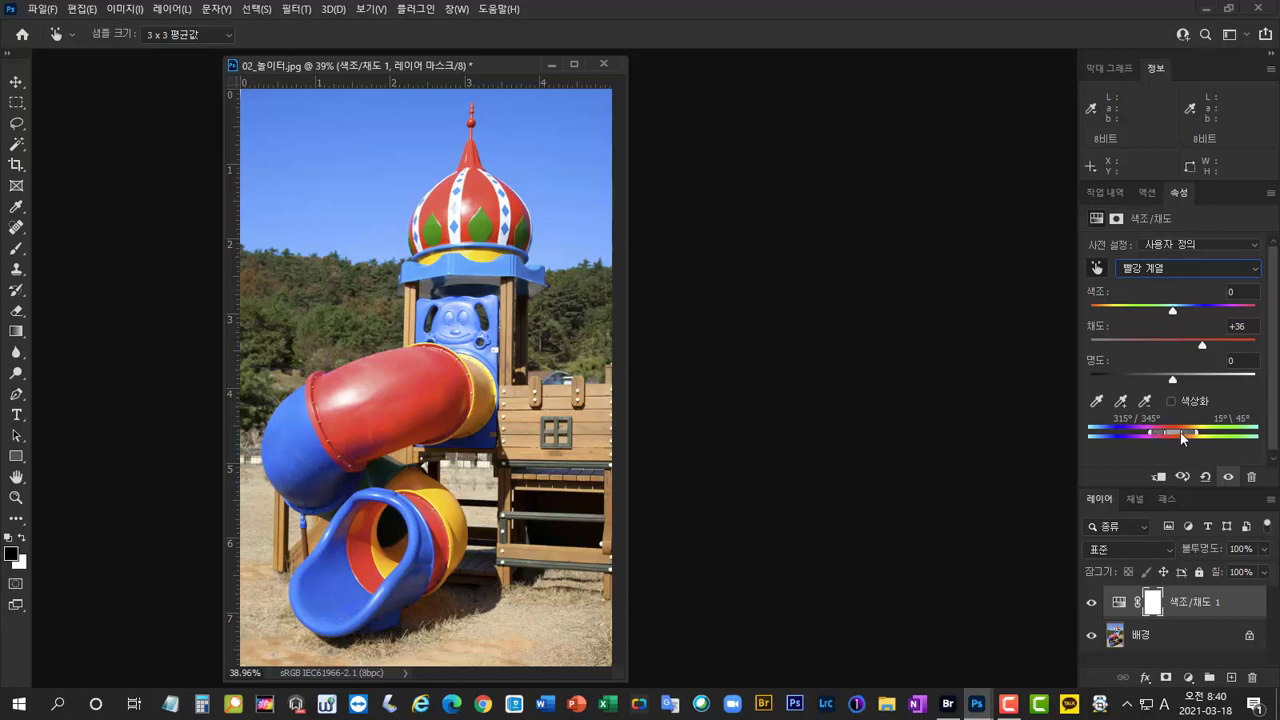
left_click_drag(1183, 431, 1201, 433)
left_click_drag(1187, 437, 1191, 435)
left_click(1122, 404)
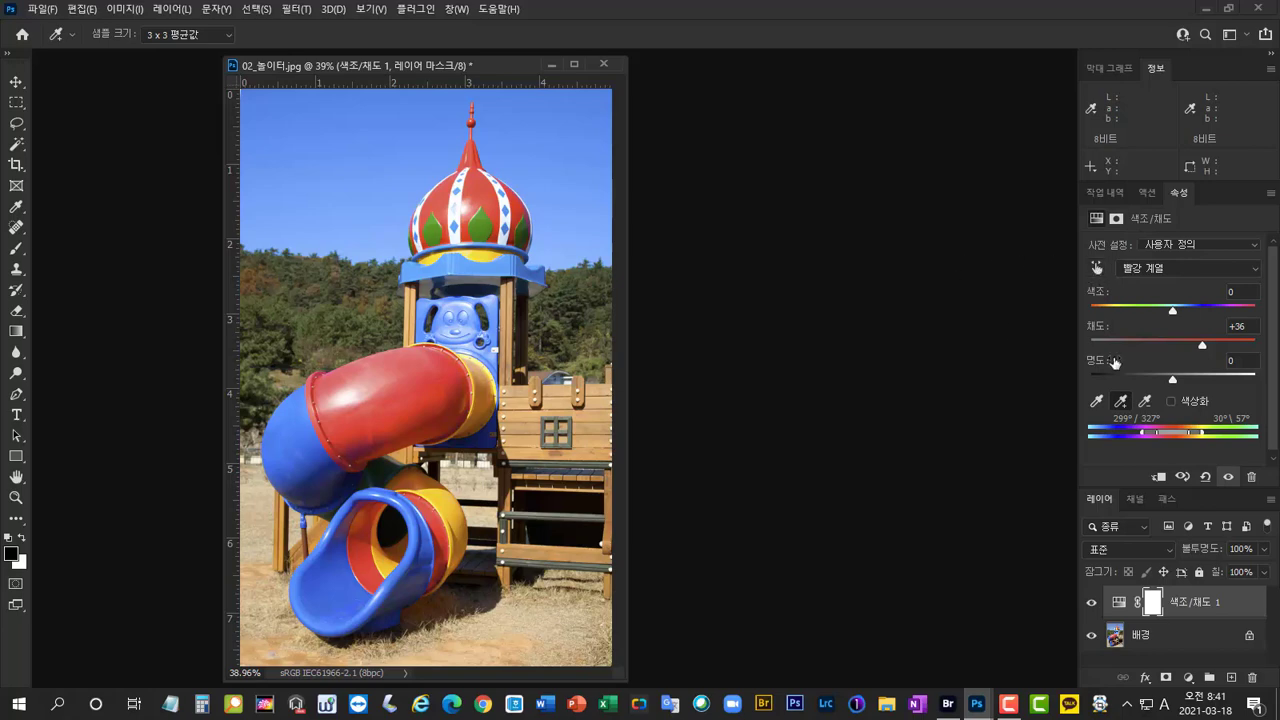
Open 03_담쟁이.jpg, place it beside the playground image and add a Hue/Saturation adjustment layer to it
left_click(948, 704)
left_click_drag(302, 67, 828, 90)
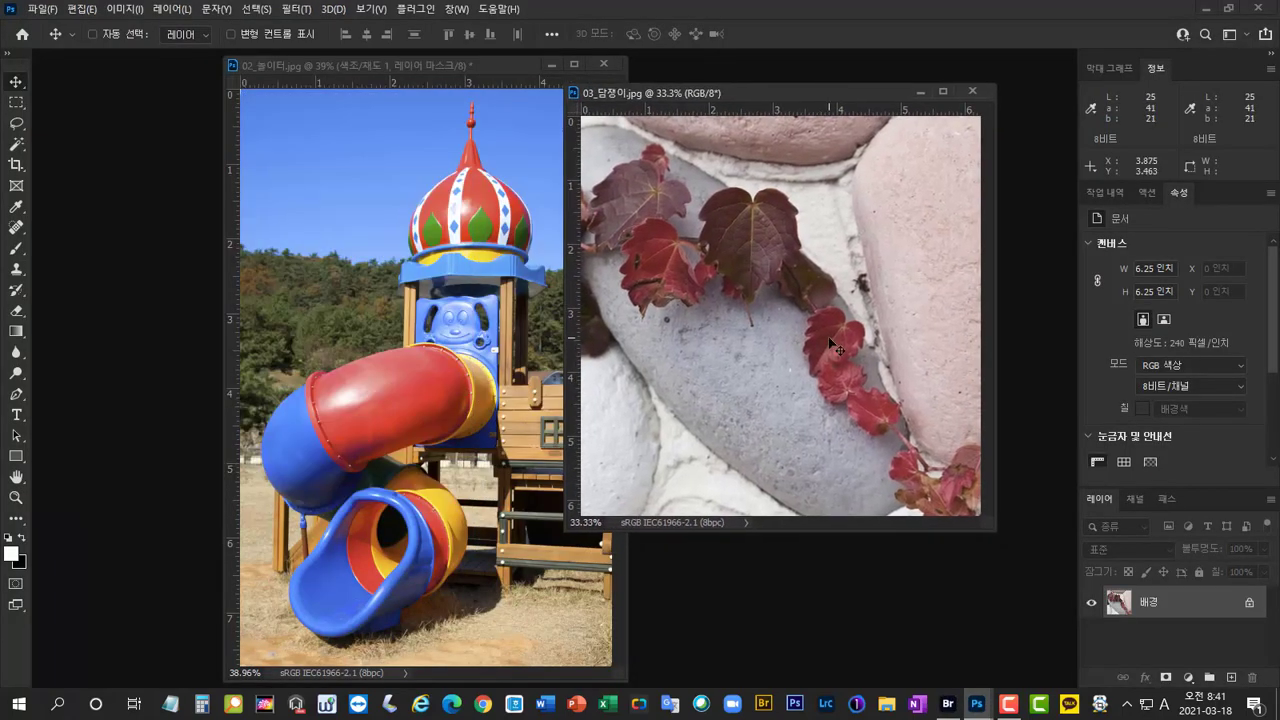
left_click(1188, 677)
left_click(1231, 521)
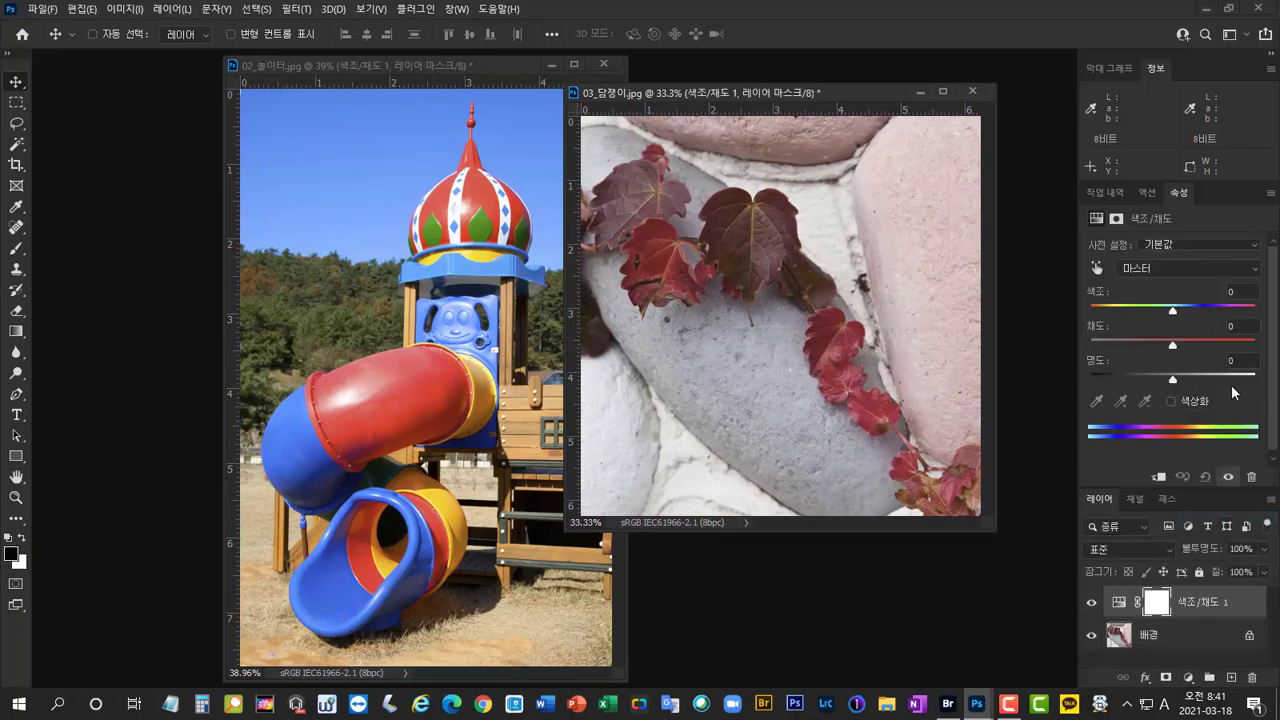
Target the Reds by sampling a red ivy leaf and set their saturation to +24
left_click(1099, 270)
left_click(846, 332)
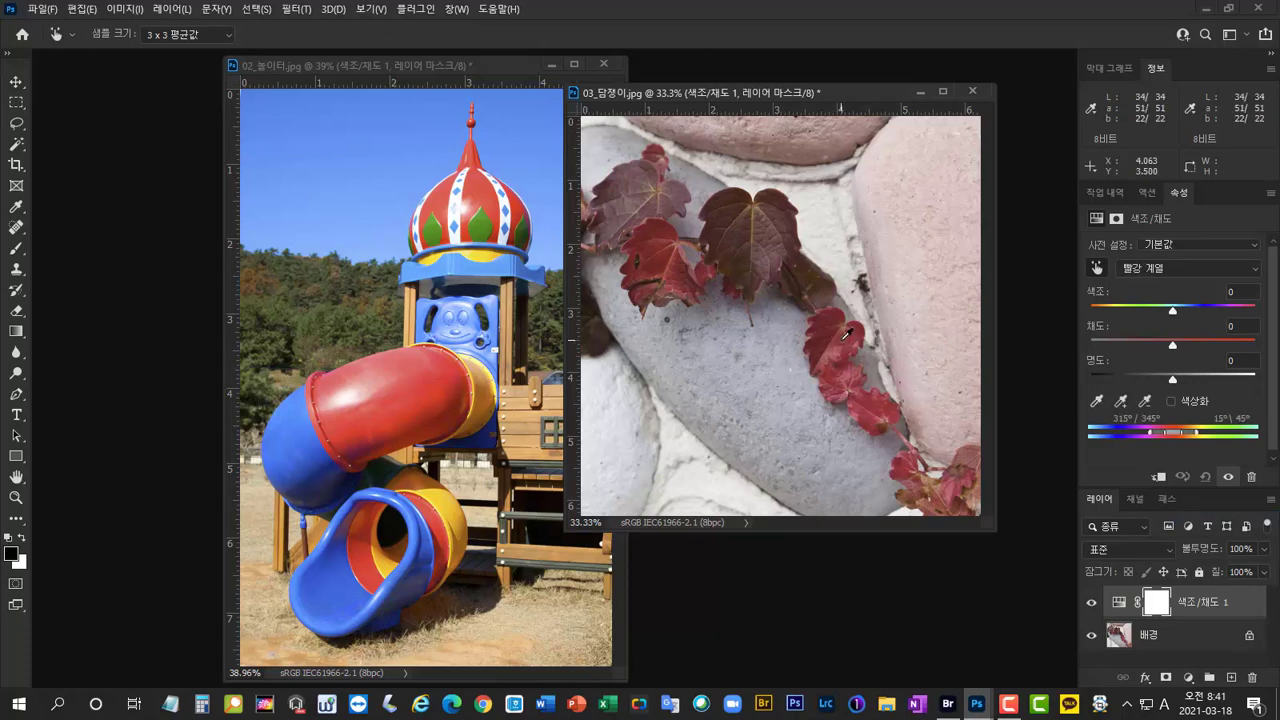
left_click(1121, 401)
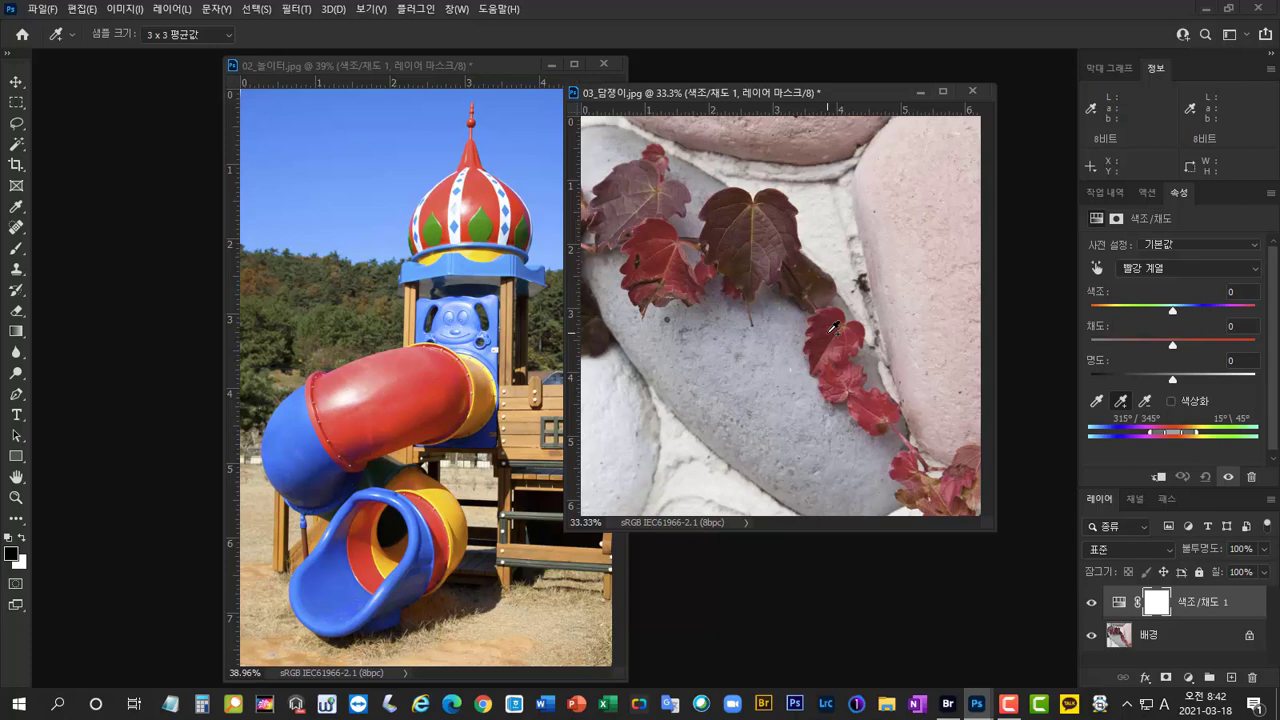
left_click(1098, 268)
left_click_drag(1176, 344, 1204, 349)
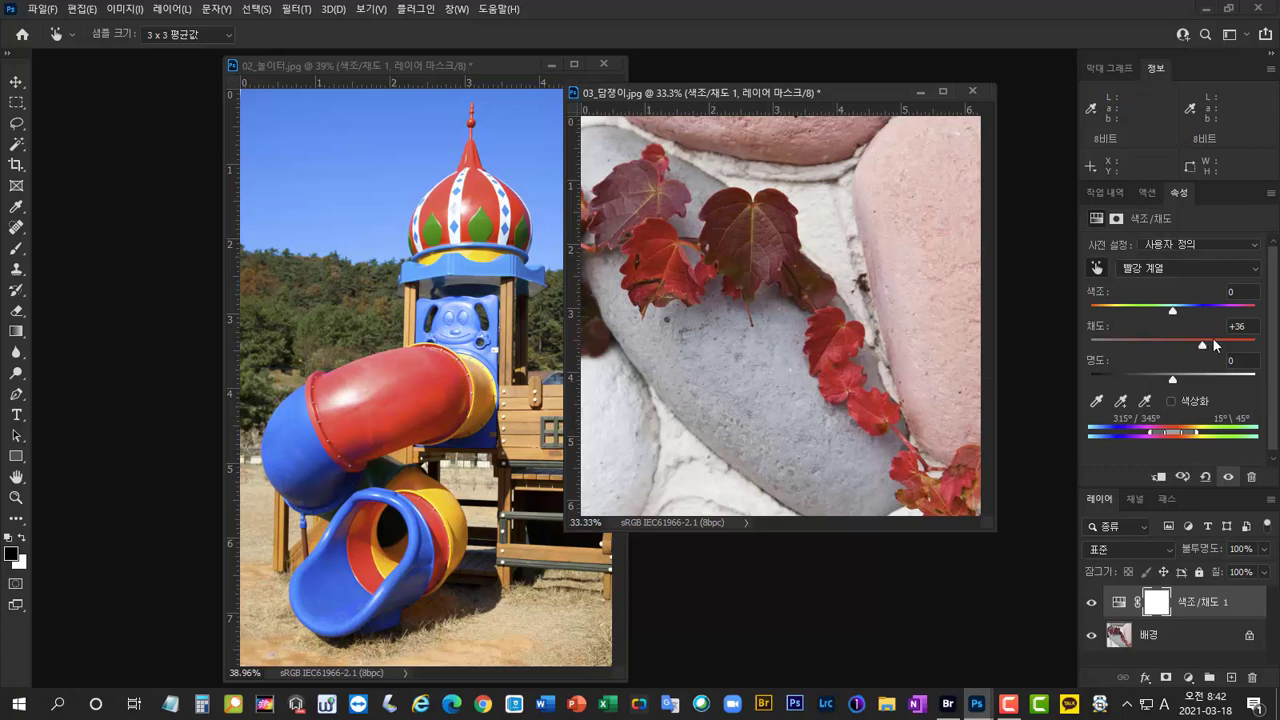
left_click_drag(1201, 347, 1192, 342)
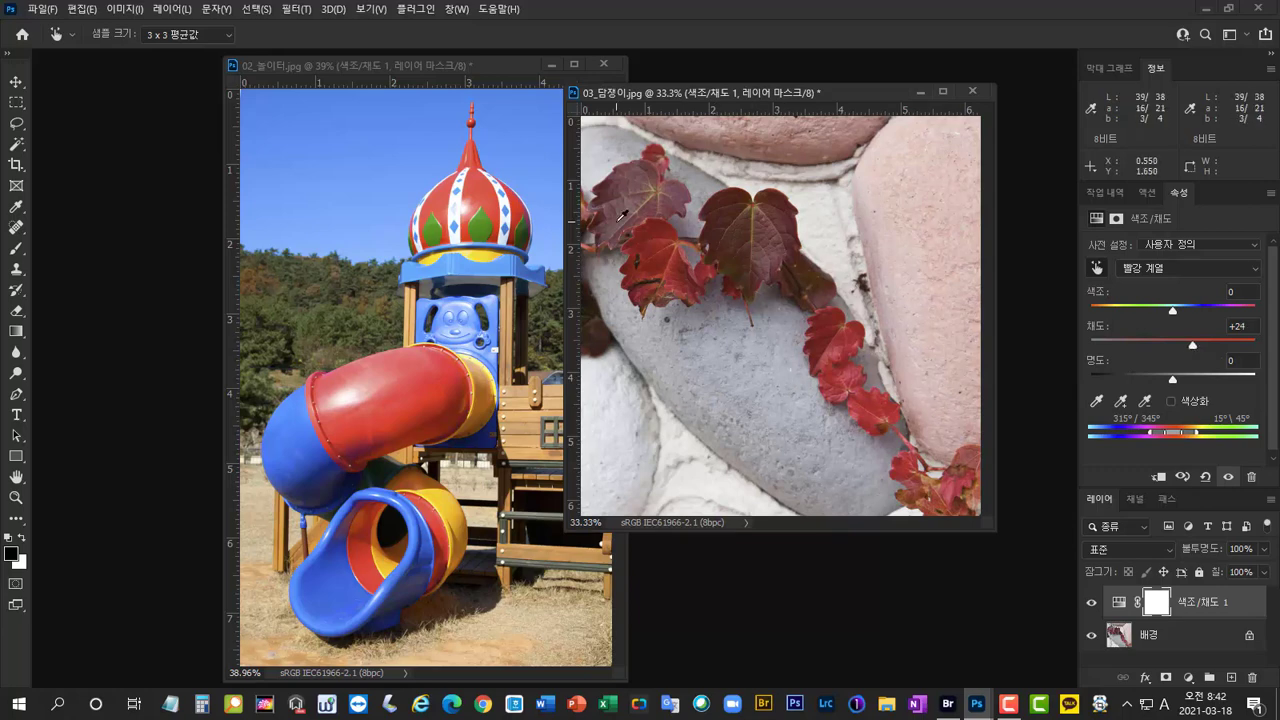
Open 01_인물.jpg and add a Levels adjustment layer with midtones at 1.36 and white input at 214
left_click_drag(755, 99, 768, 95)
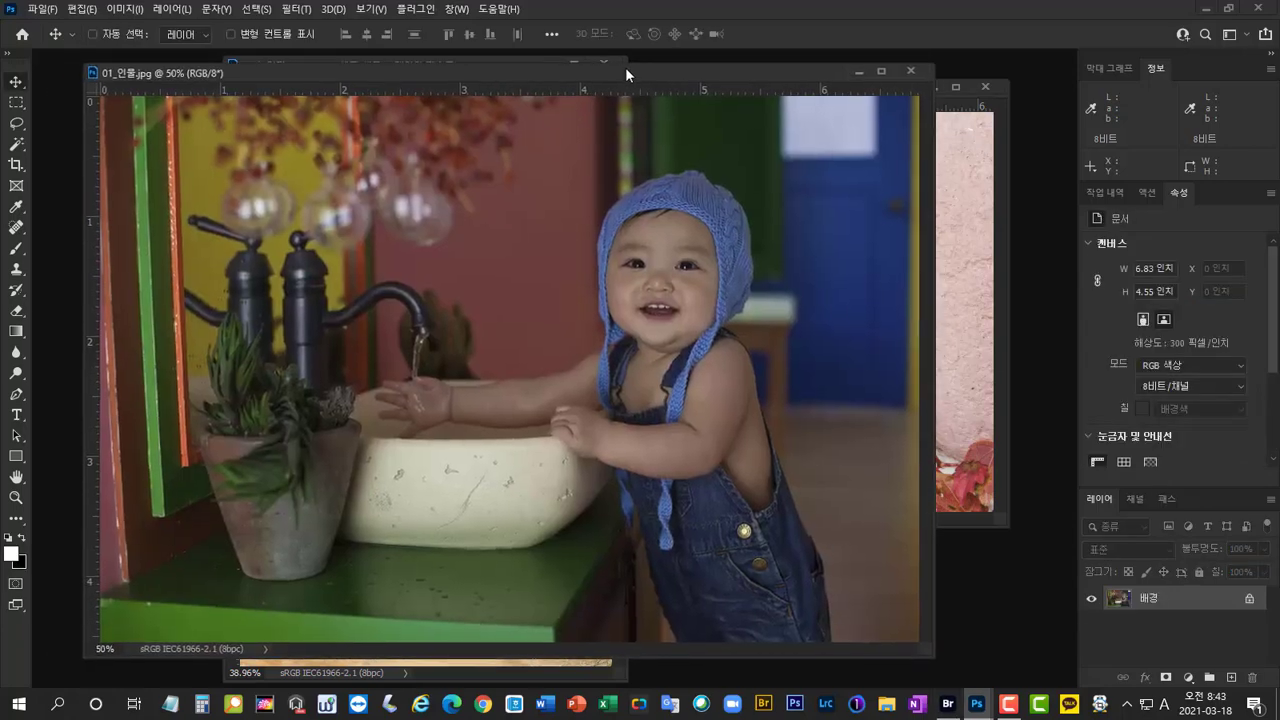
left_click_drag(626, 68, 644, 65)
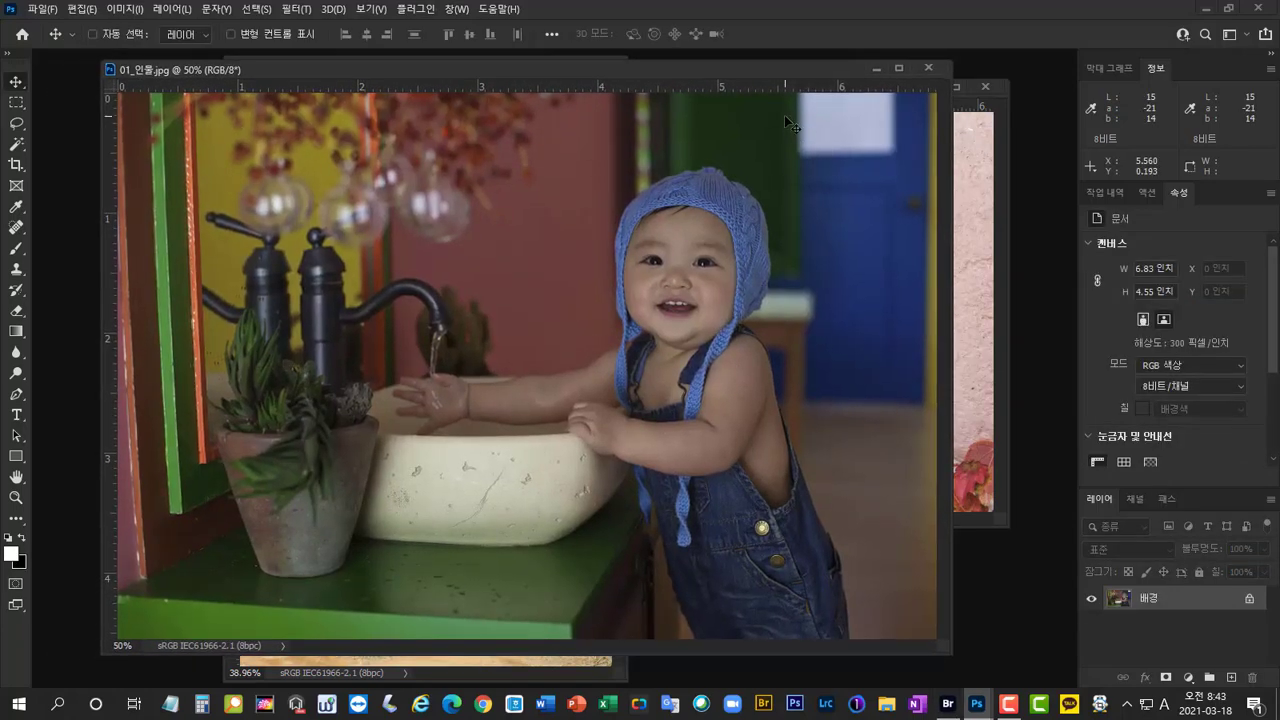
left_click(1187, 677)
left_click(1203, 457)
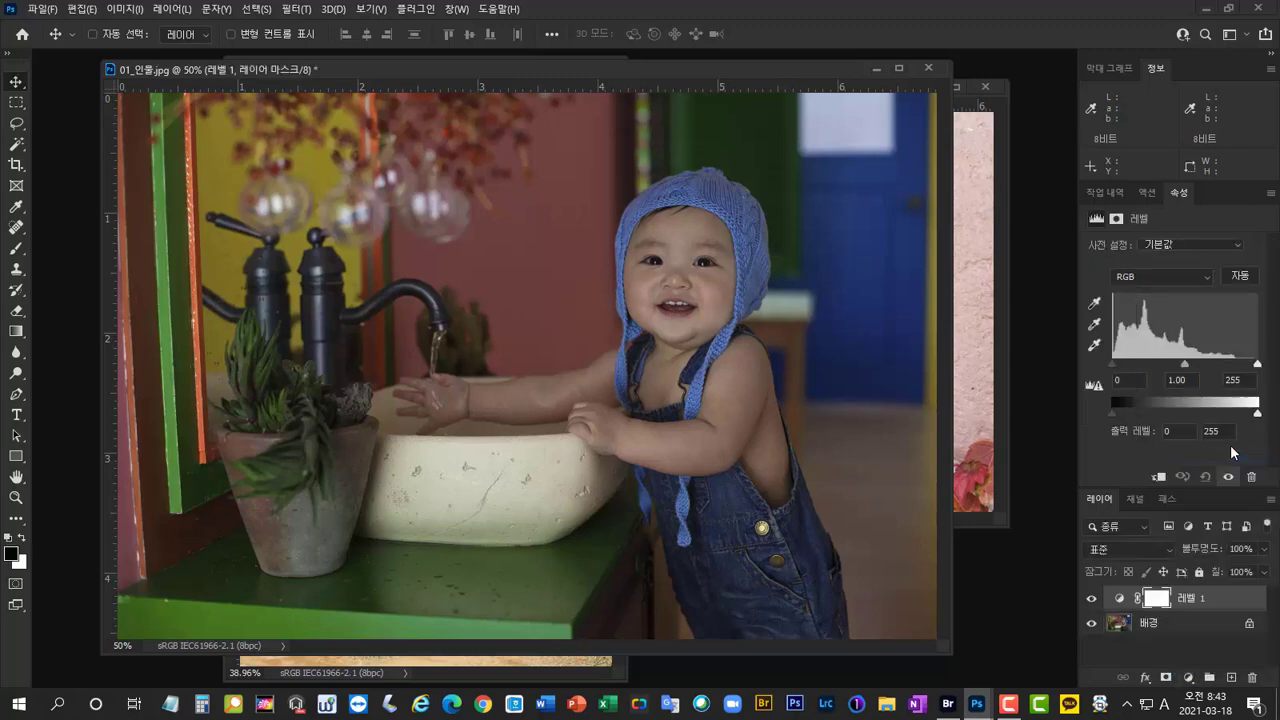
left_click_drag(1256, 364, 1159, 367)
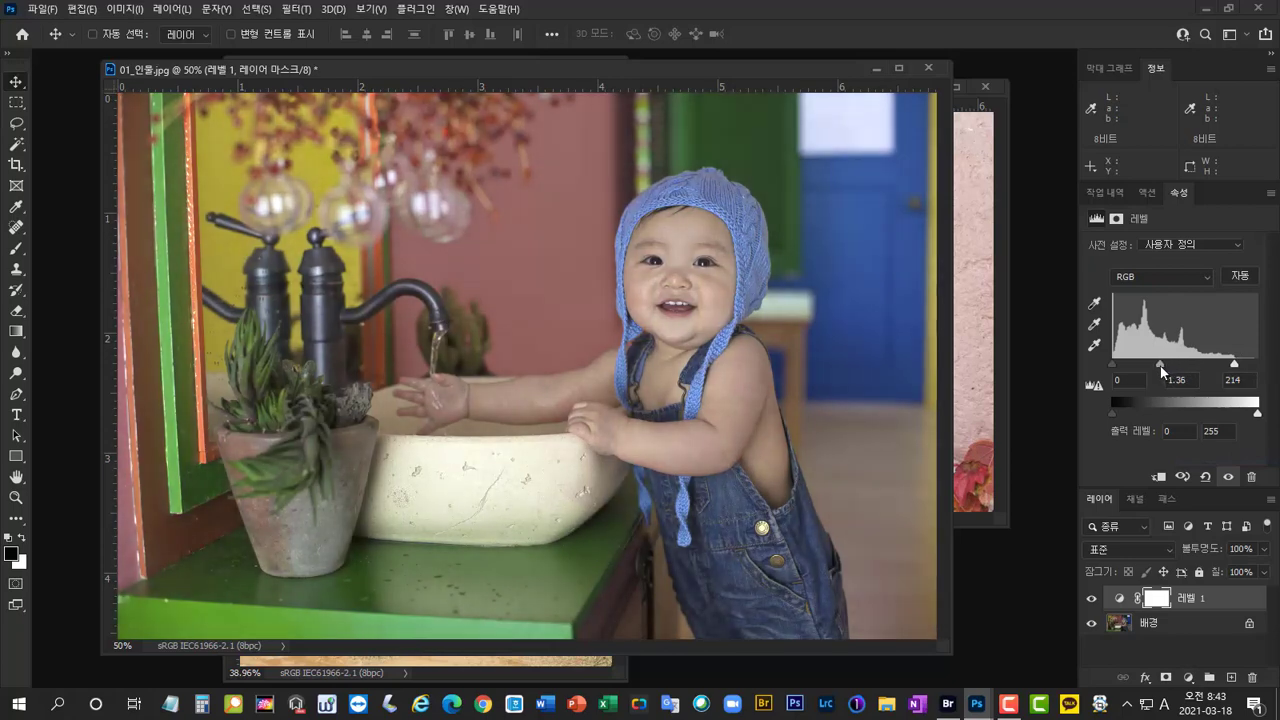
Add a Curves adjustment layer to the baby portrait with an S-curve: midpoint fixed, highlights 193 to 211, shadows 64 to 50
left_click(1187, 677)
left_click(1203, 474)
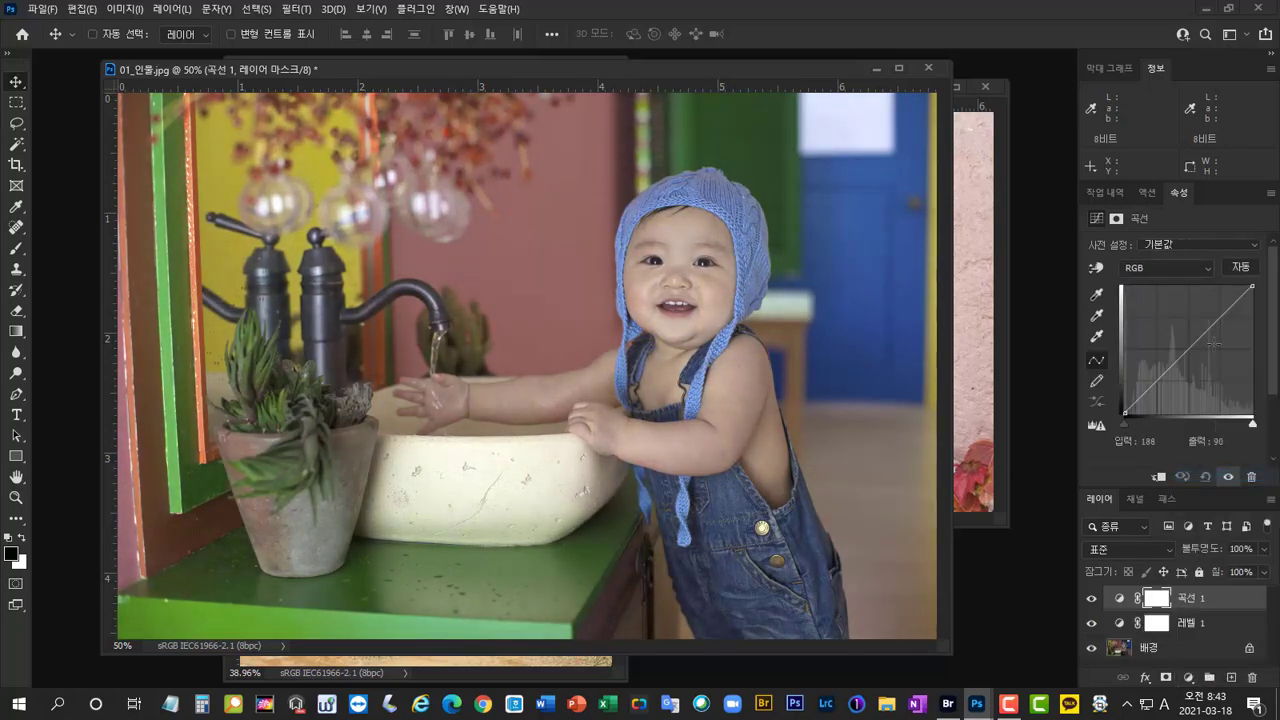
left_click(1187, 351)
left_click_drag(1220, 318, 1221, 307)
left_click(1157, 385)
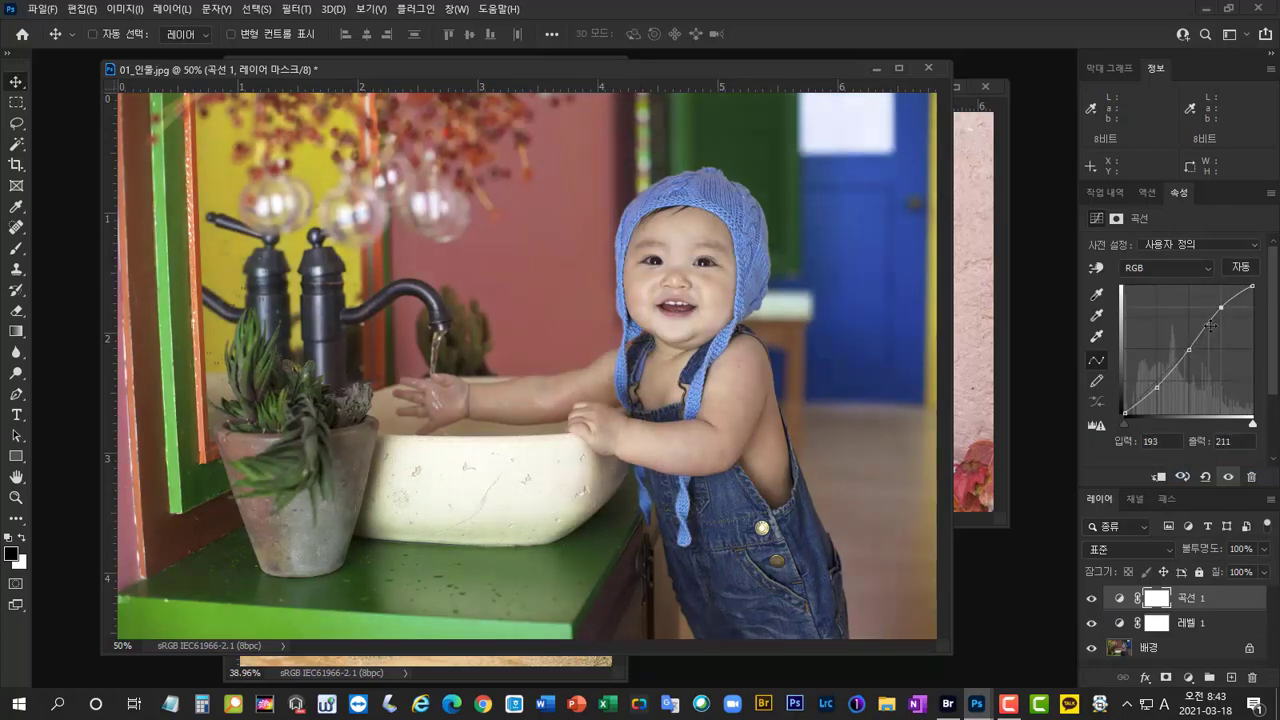
left_click_drag(1156, 386, 1157, 388)
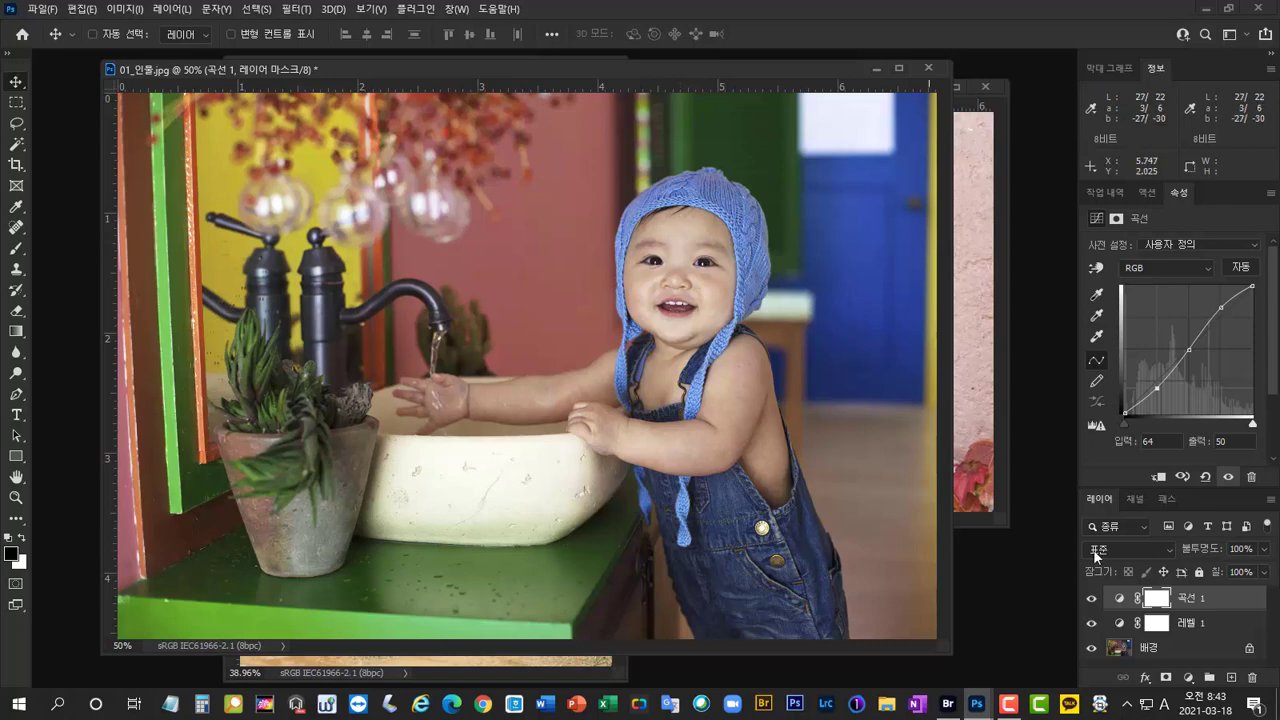
Add a Vibrance adjustment layer to the baby portrait and set vibrance to +36
left_click(1190, 680)
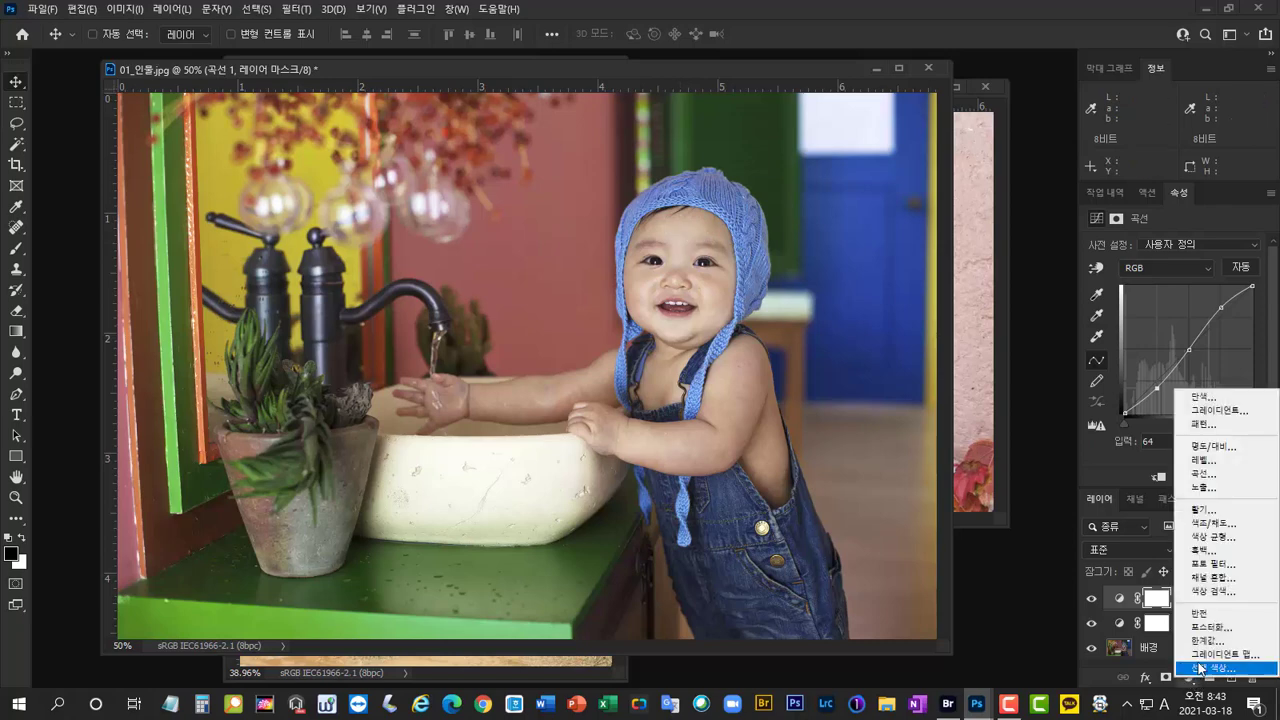
left_click(1200, 518)
left_click_drag(1172, 264, 1201, 264)
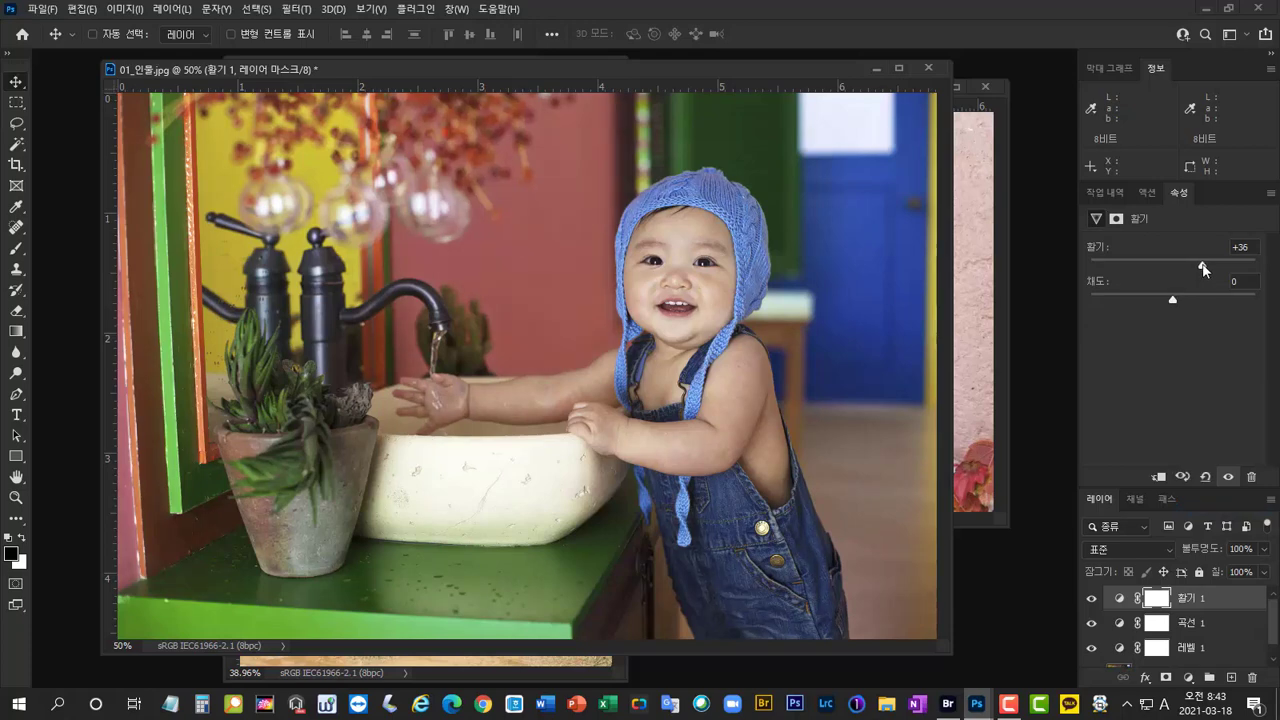
Add a Hue/Saturation adjustment layer to the baby portrait, target the Blues by sampling the knit hat, and set their saturation to +44
left_click(1189, 678)
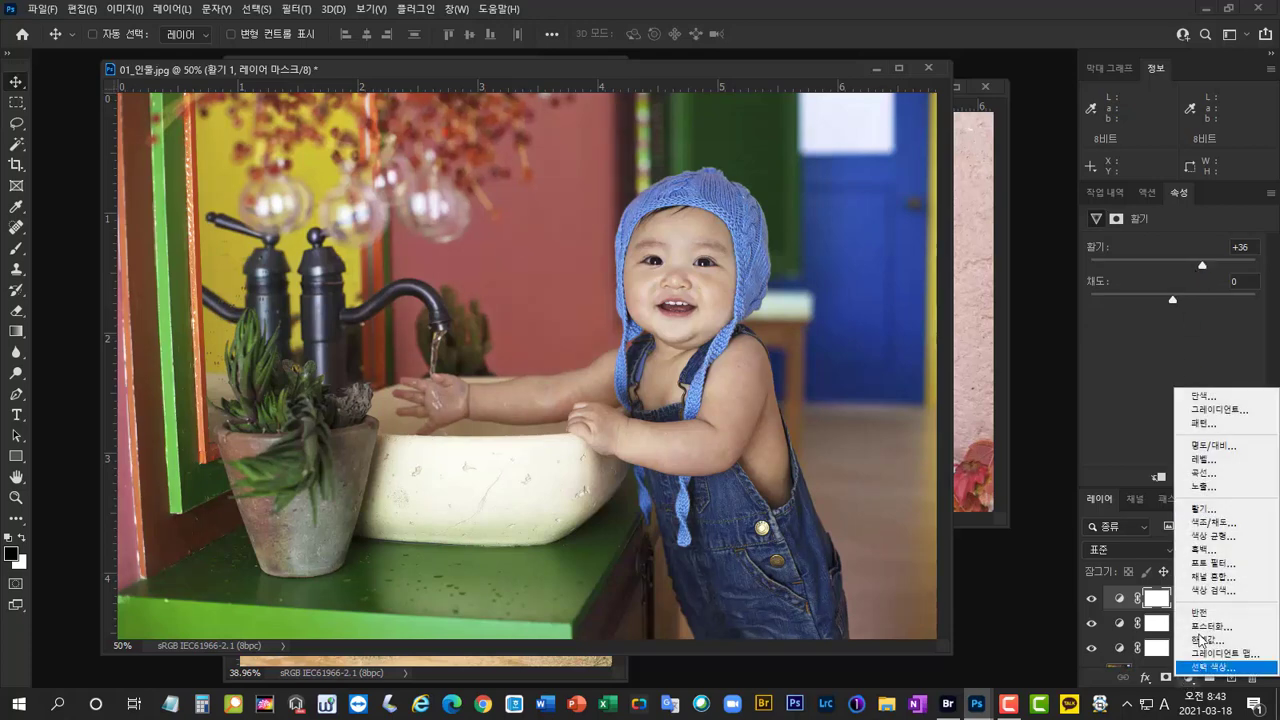
left_click(1214, 522)
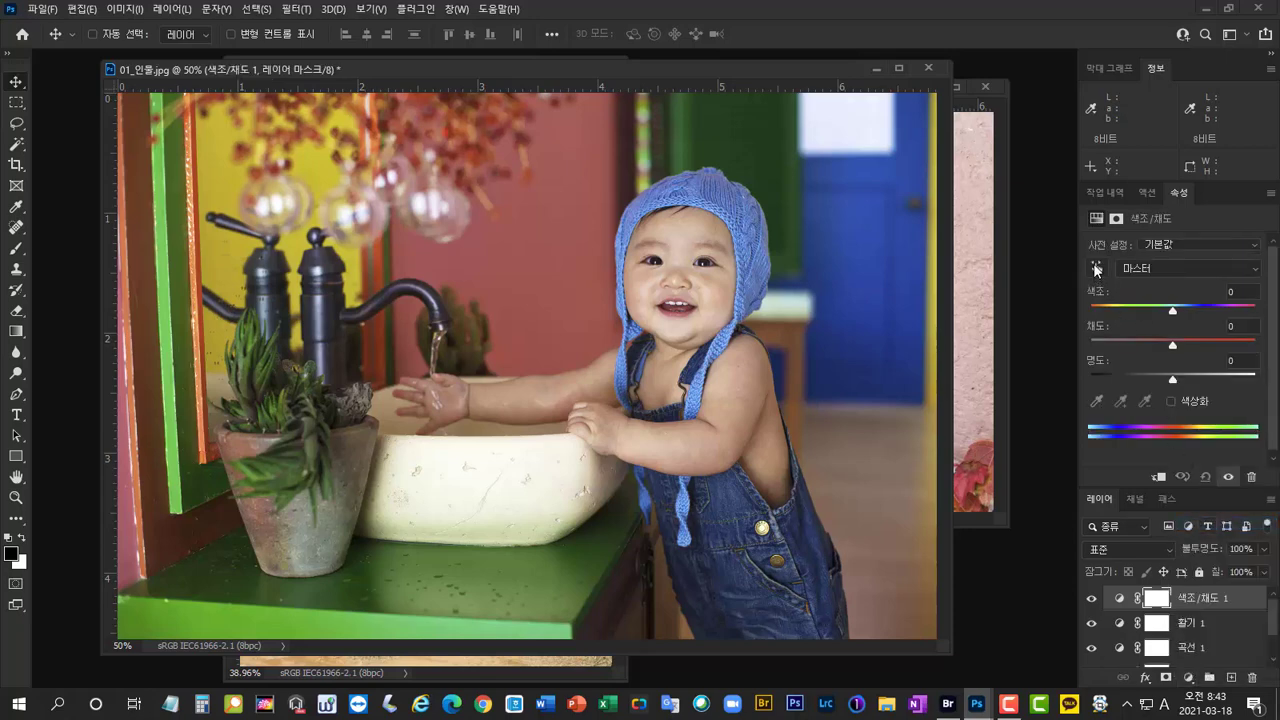
left_click(1096, 269)
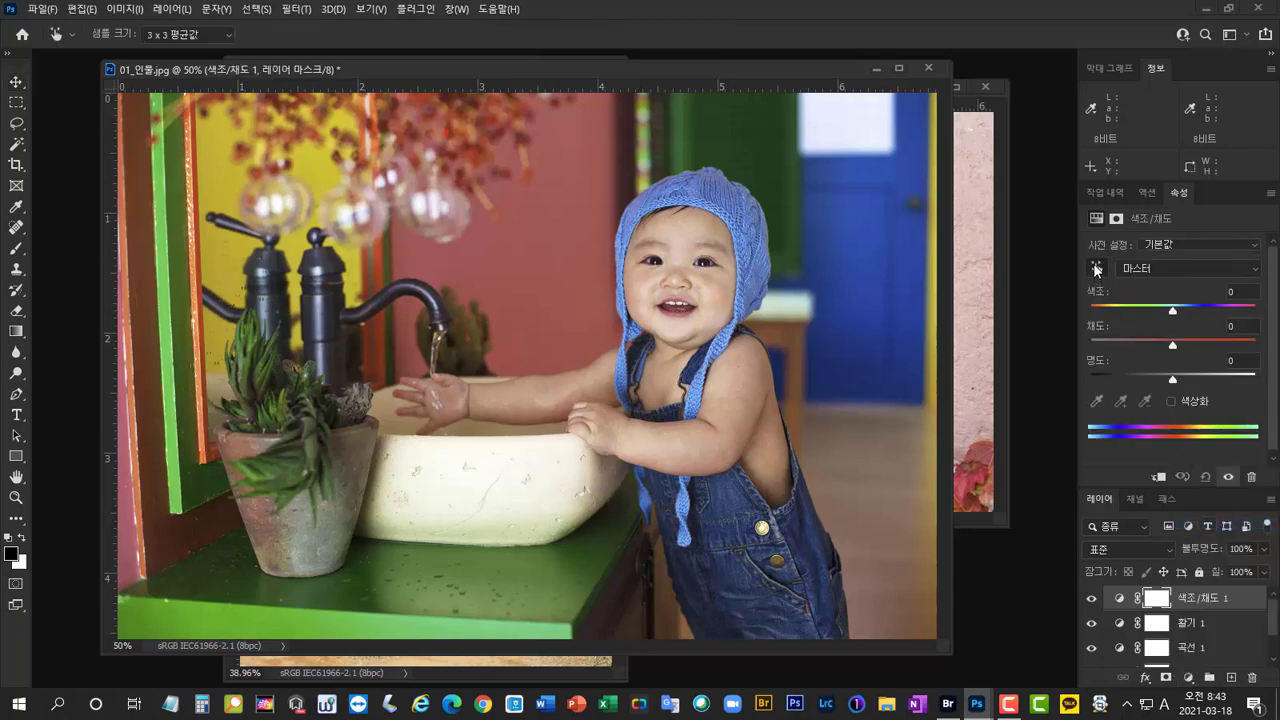
left_click(711, 188)
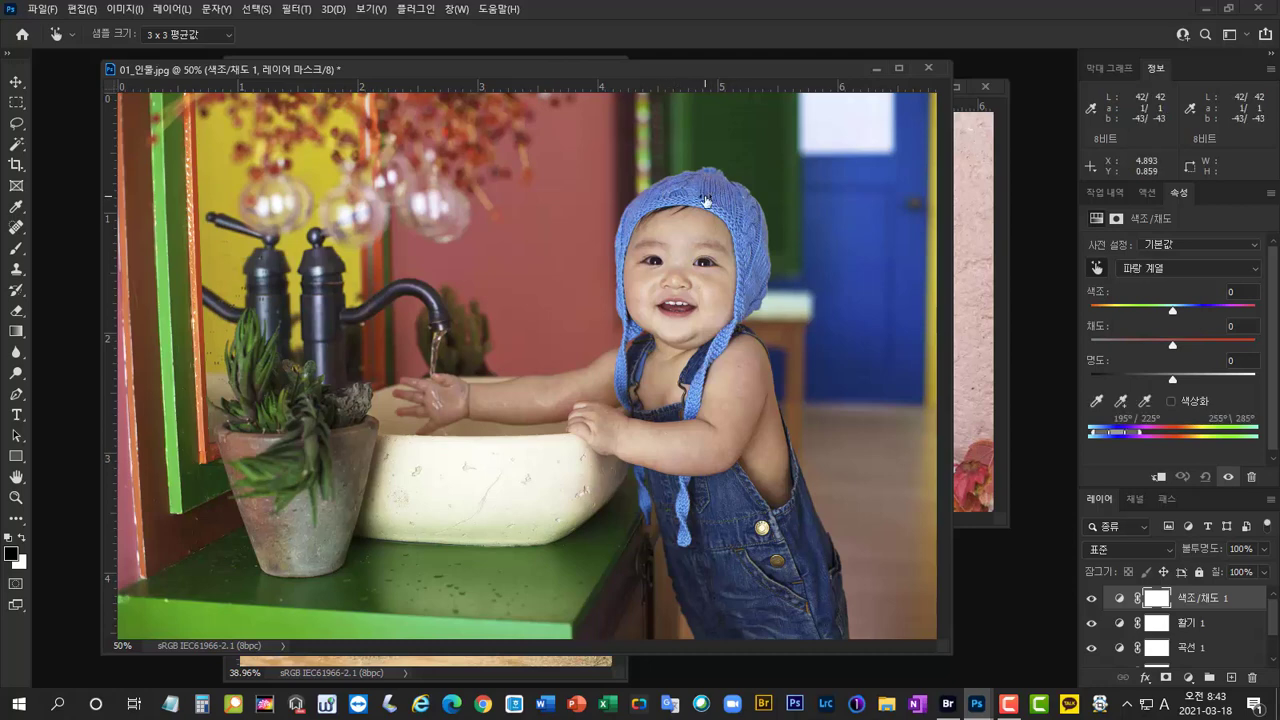
left_click_drag(708, 200, 741, 202)
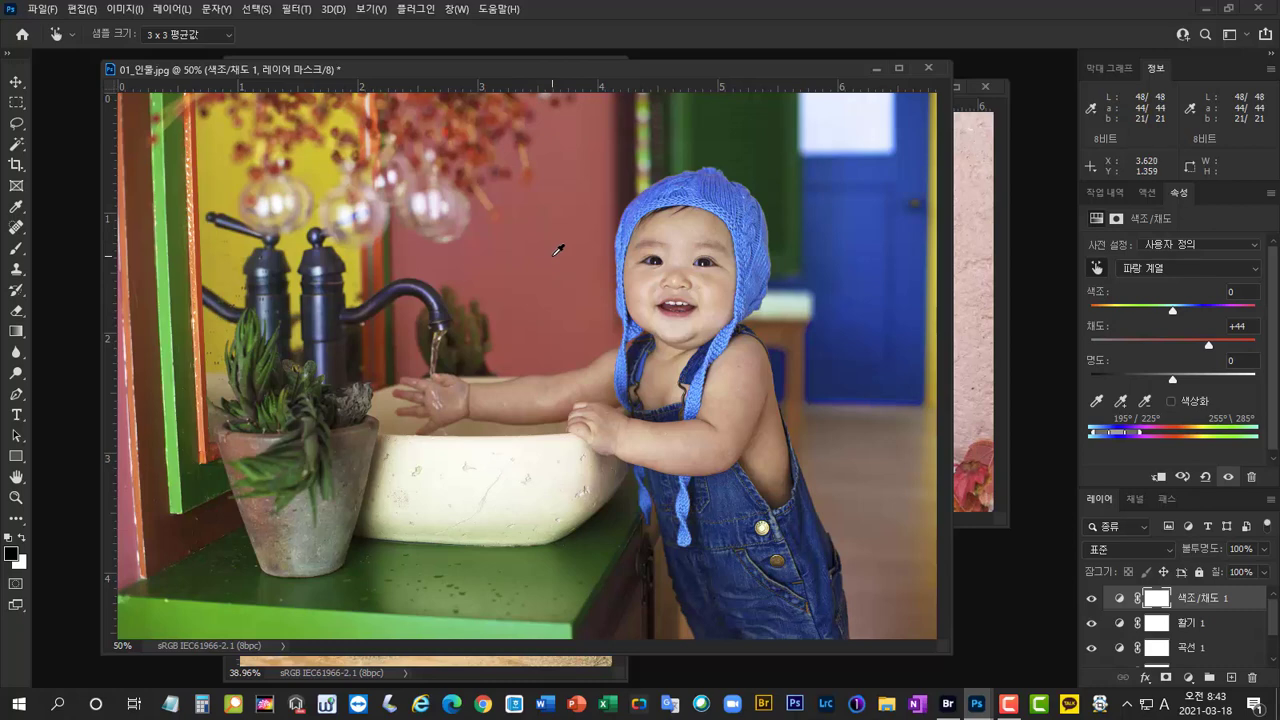
Sample the red wall to set the Reds' saturation to +15, and the green countertop to set the Greens' saturation to +22
mouse_move(554, 245)
left_mouse_down()
mouse_move(560, 266)
mouse_move(553, 251)
left_mouse_up()
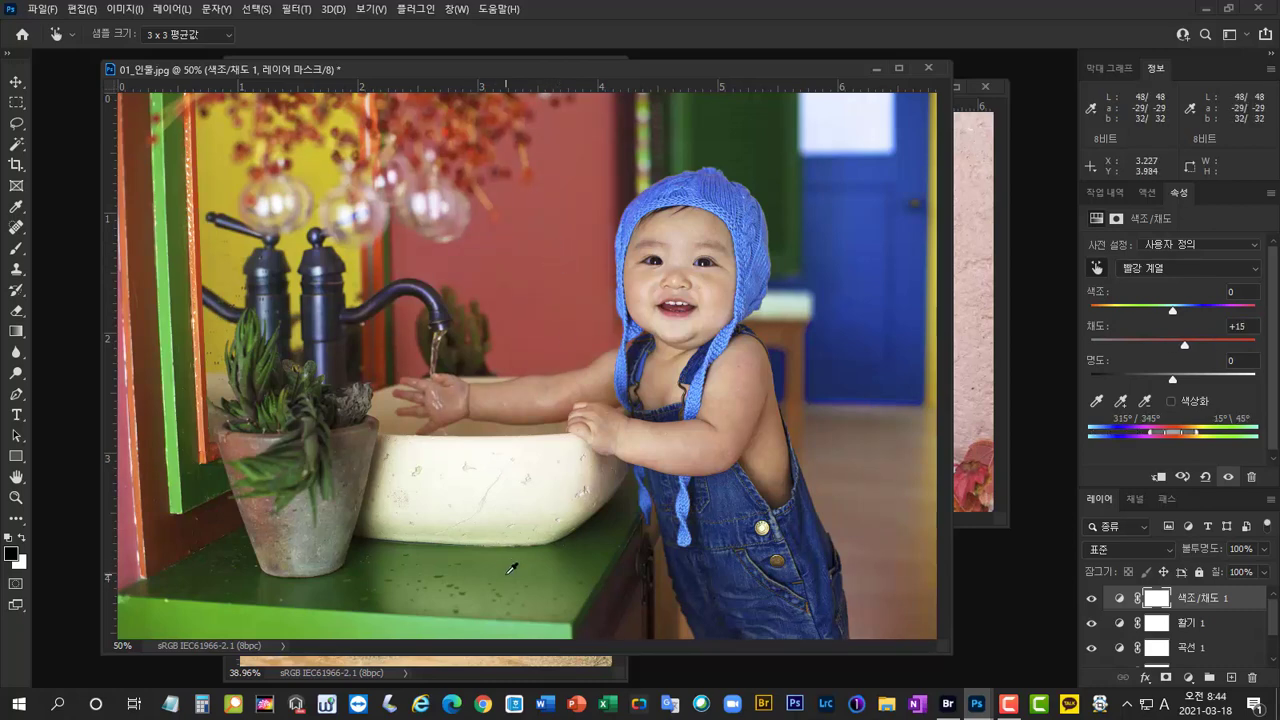
left_click_drag(511, 568, 524, 579)
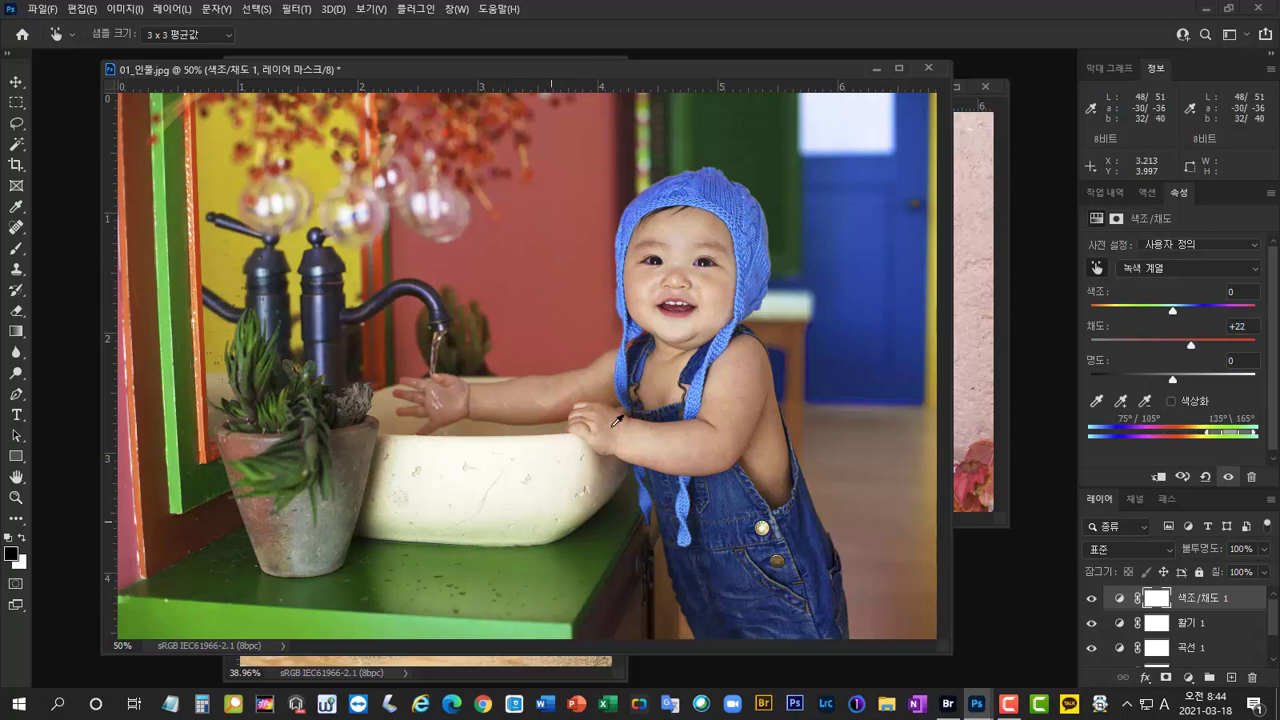
left_click(1097, 270)
left_click(1097, 267)
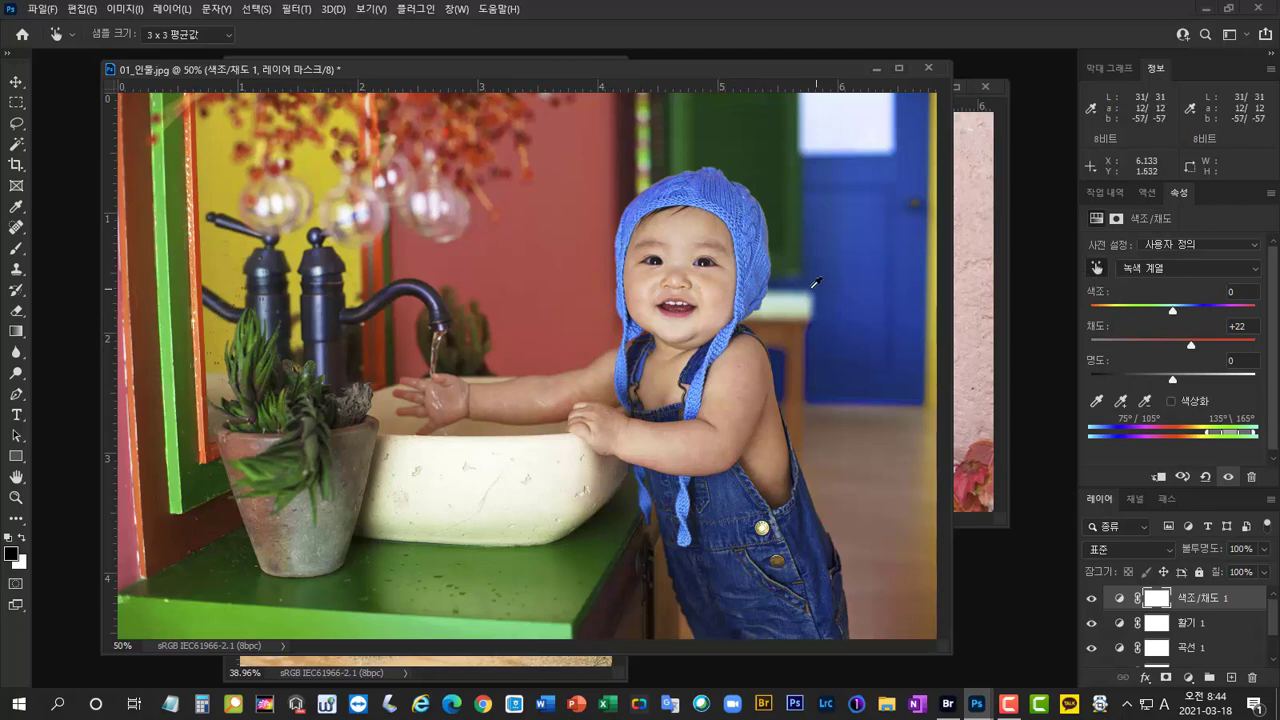